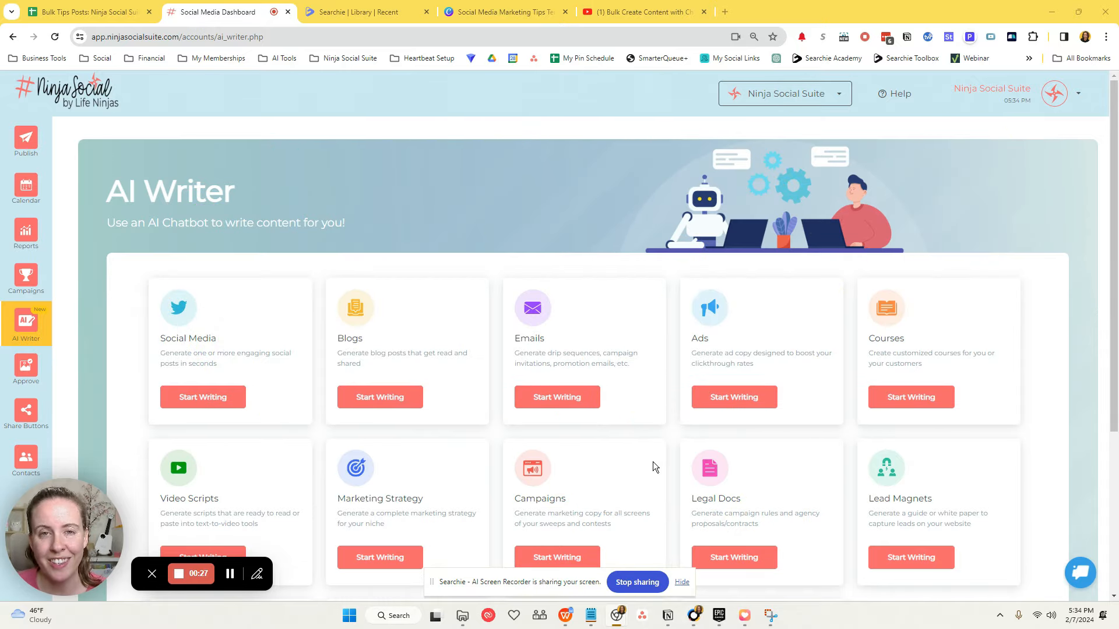
# Start writing Social Media content in the AI Writer and choose Industry-Specific Tips as the post type.
pyautogui.click(230, 574)
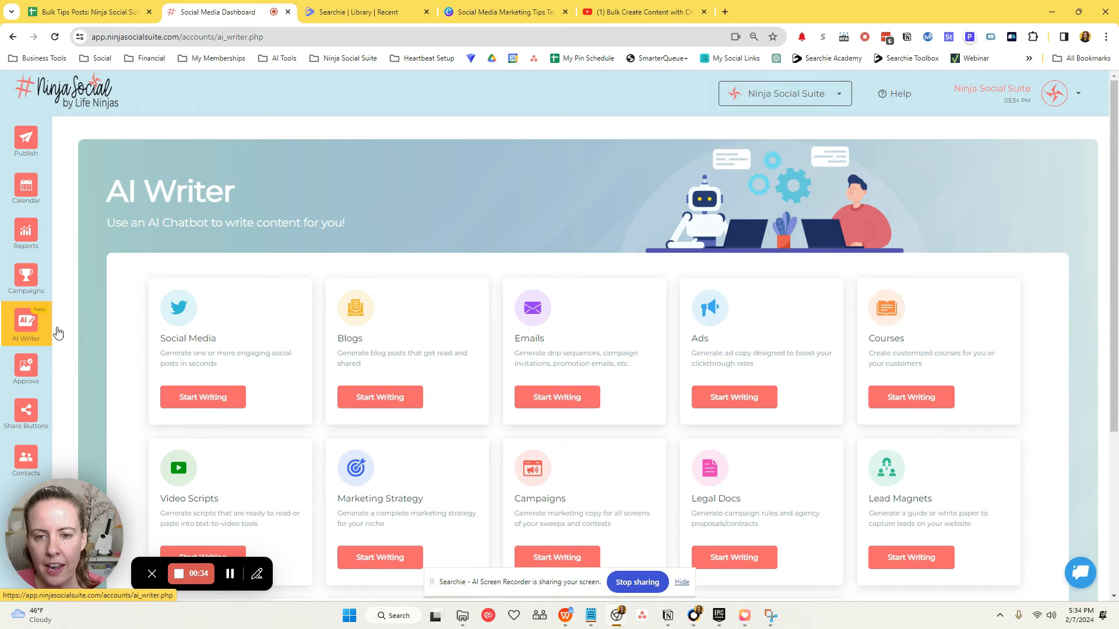
pyautogui.click(201, 401)
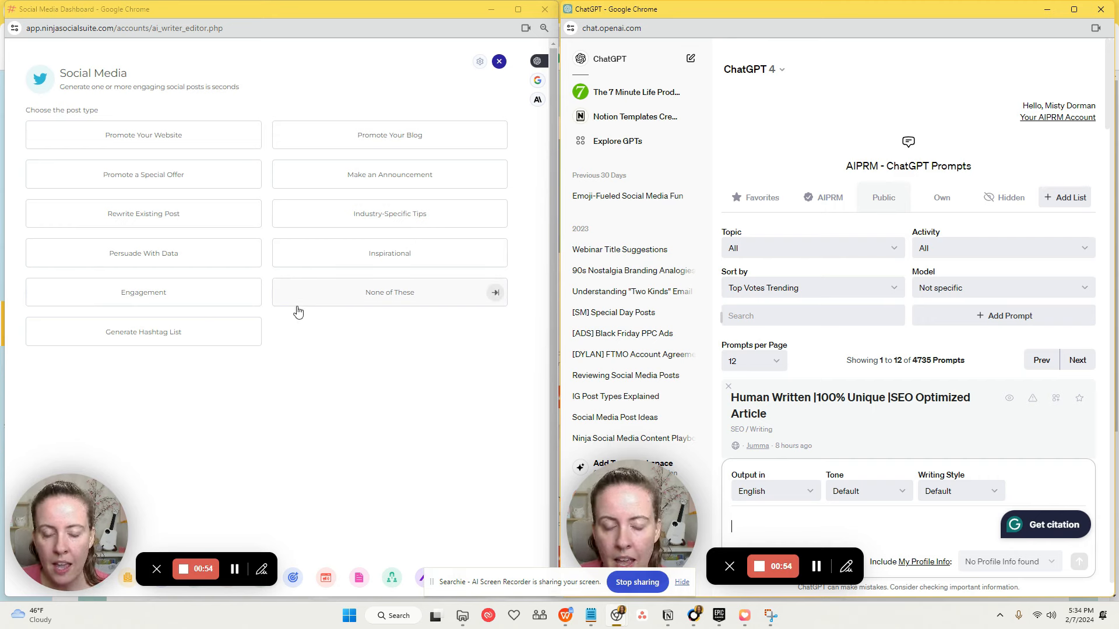
pyautogui.click(374, 216)
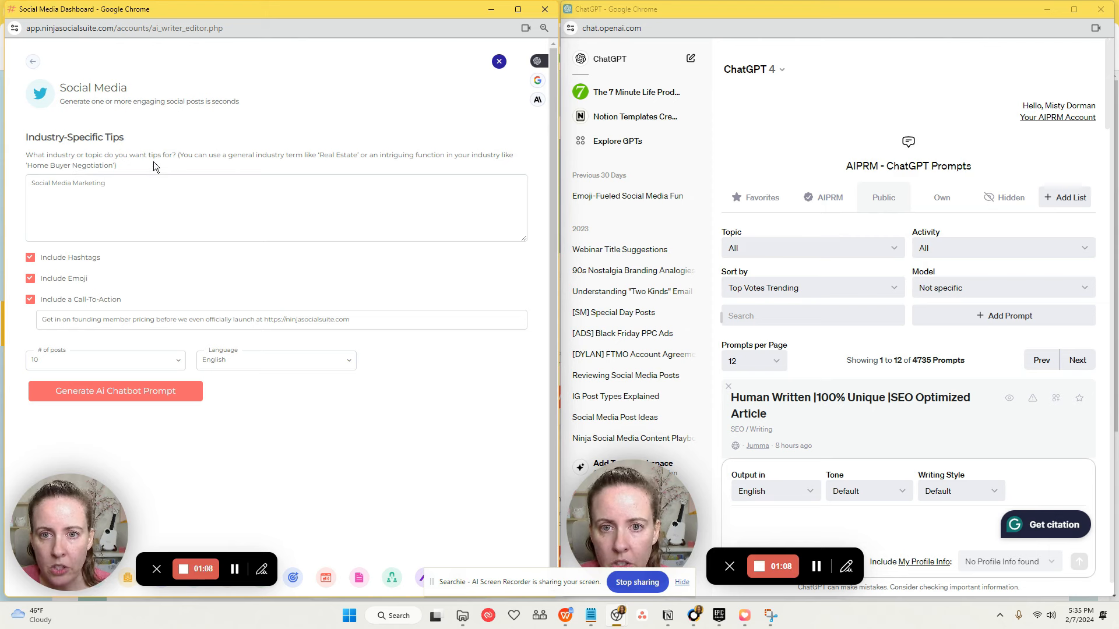
pyautogui.moveTo(140, 189); pyautogui.dragTo(7, 189)
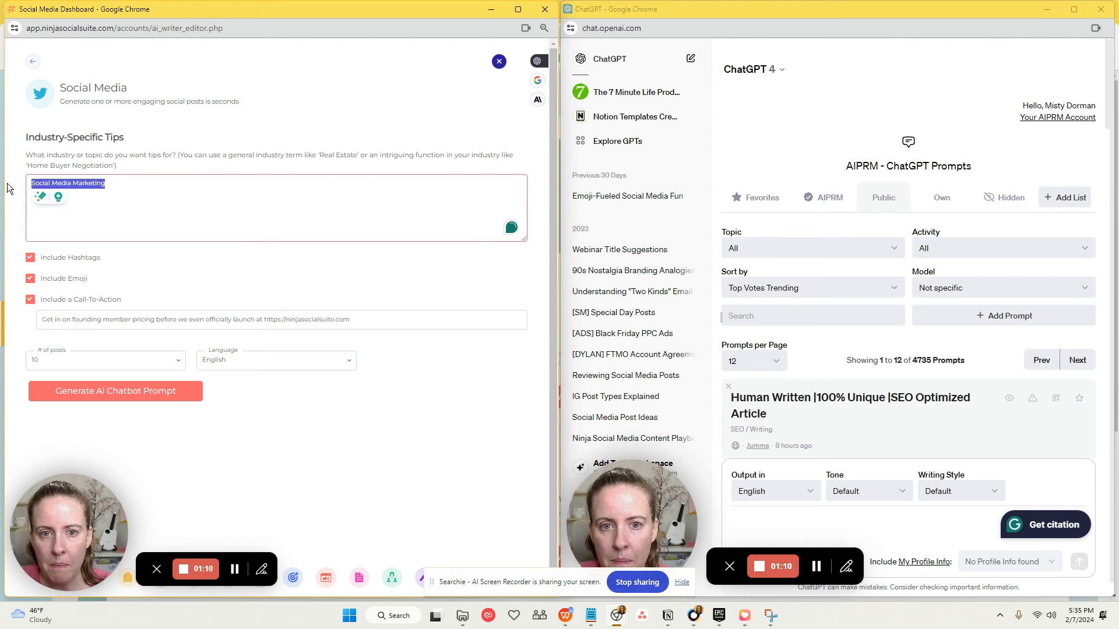
pyautogui.click(134, 188)
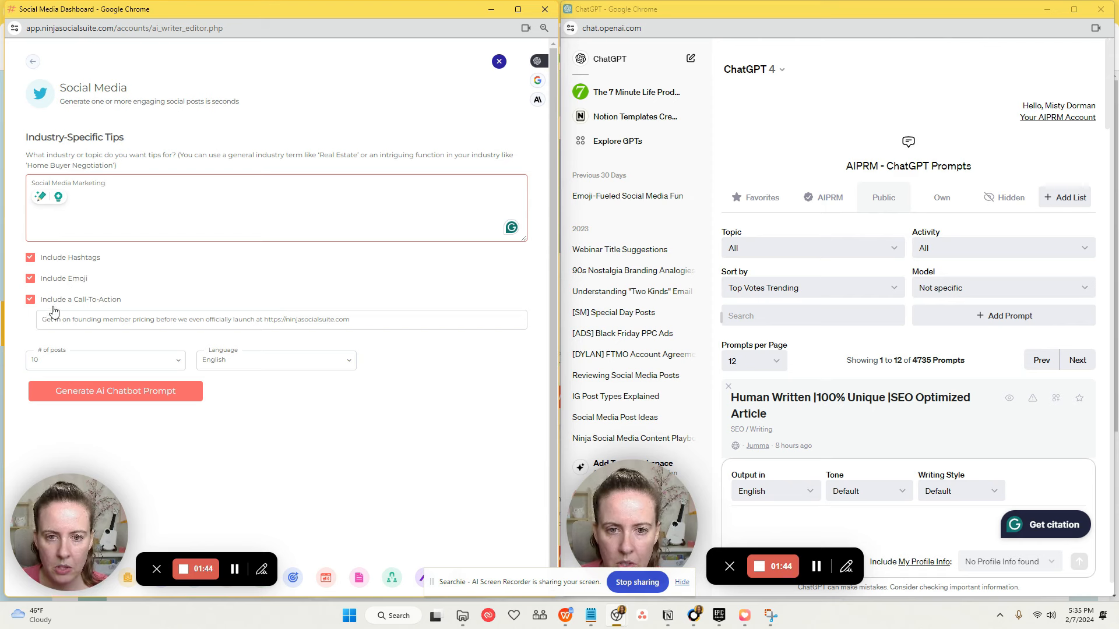
pyautogui.tripleClick(127, 321)
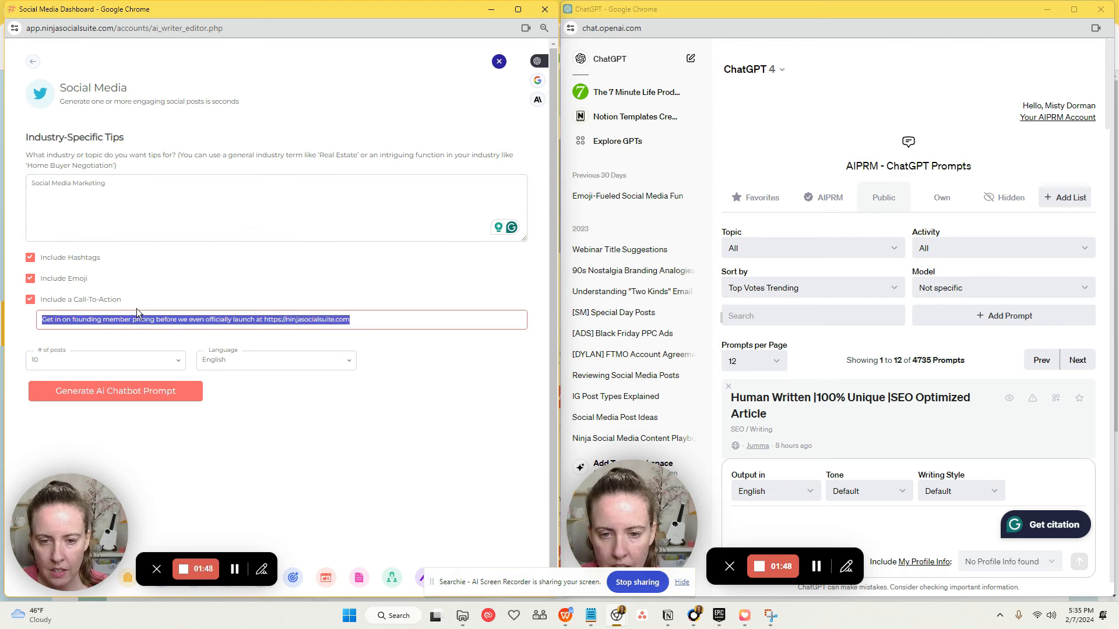
pyautogui.write('Ready to make social media simple? Learn more at https://ninjasocialsuite.com')
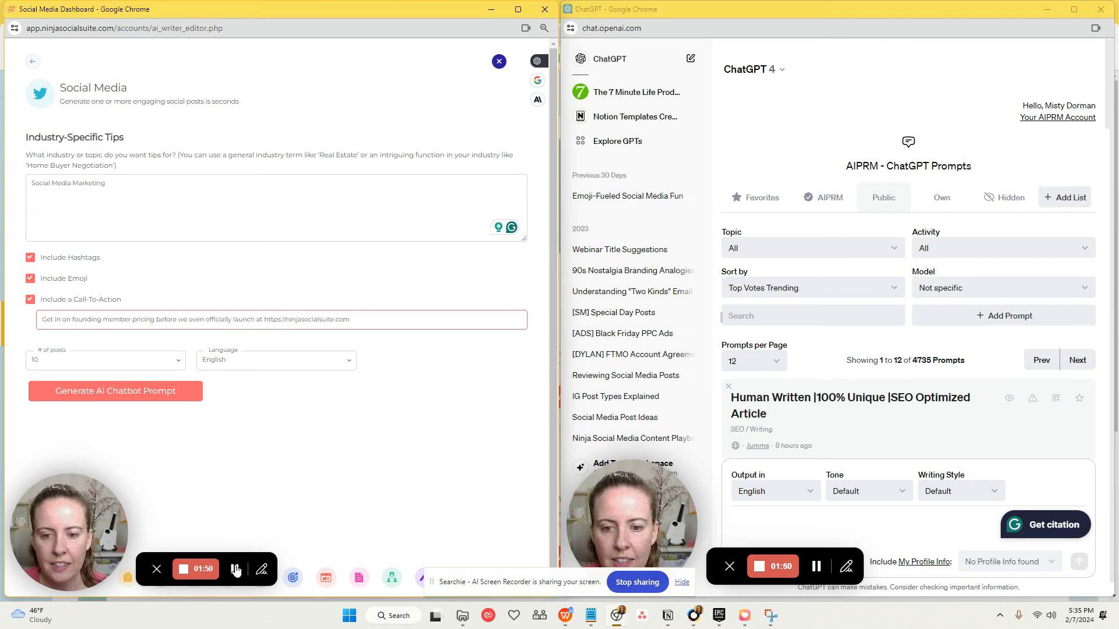
pyautogui.click(205, 449)
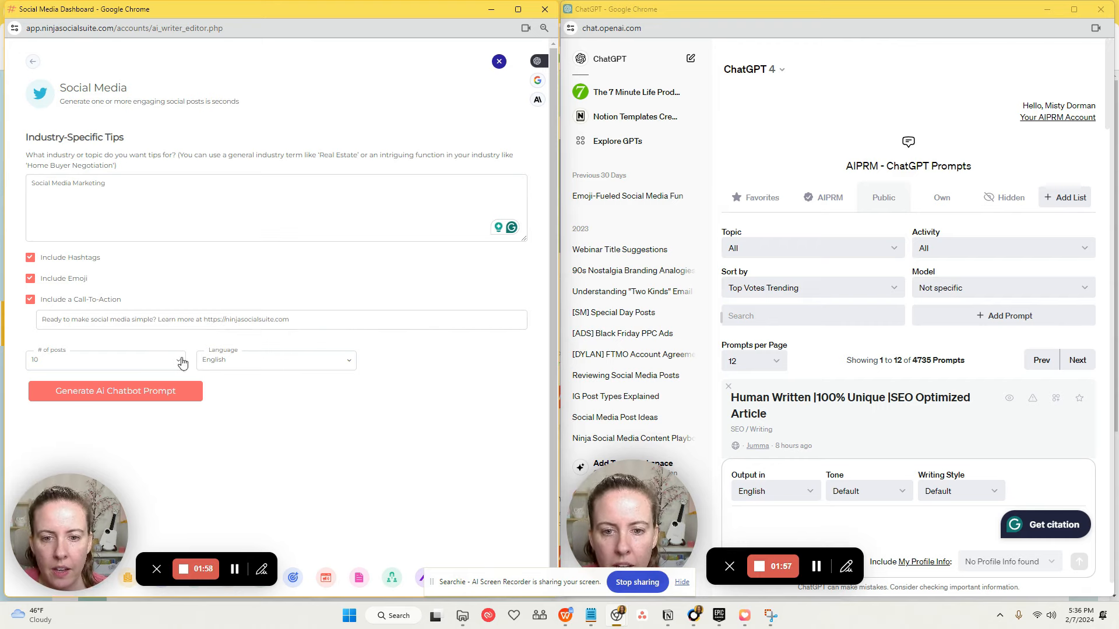
pyautogui.click(139, 394)
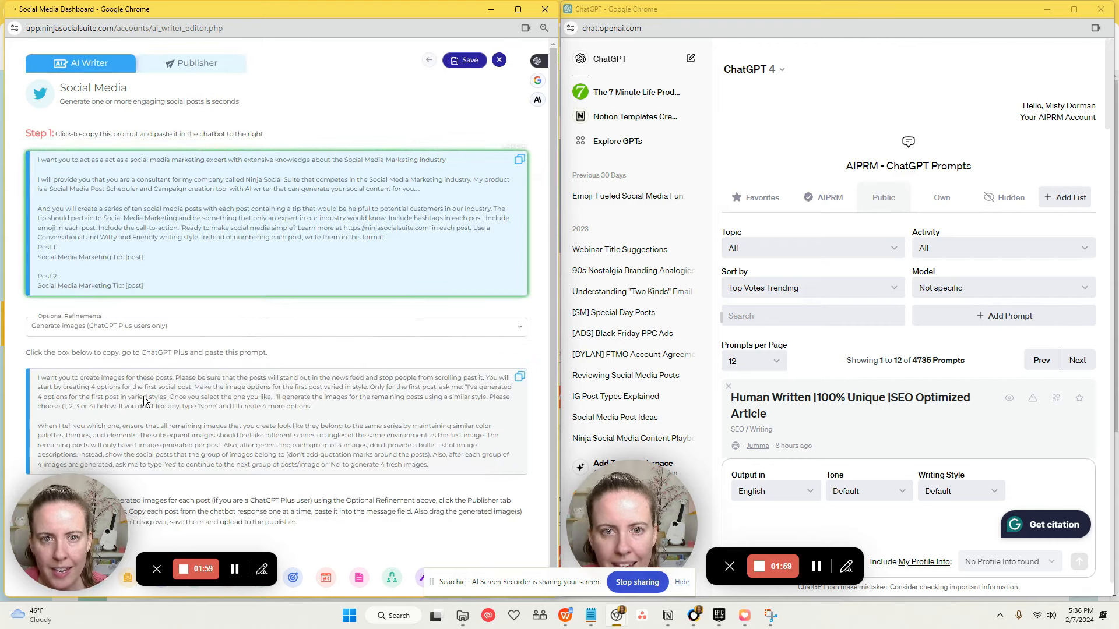
# Copy the generated Step 1 prompt for ten social media tip posts and submit it to ChatGPT.
pyautogui.scroll(-10, 824, 354)
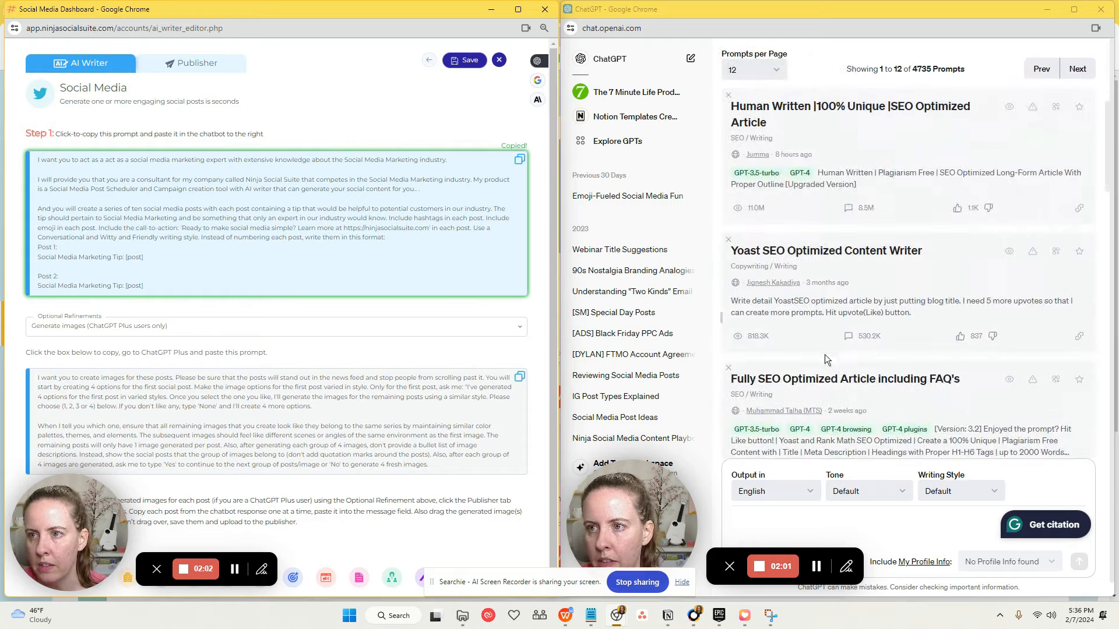
pyautogui.scroll(-2, 926, 338)
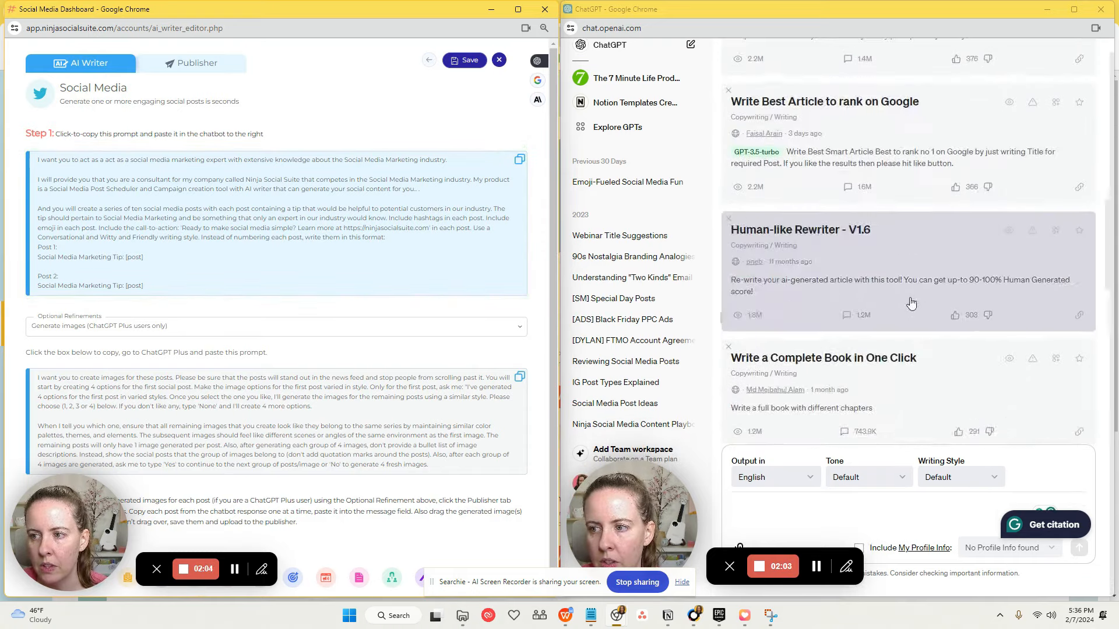
pyautogui.scroll(12, 908, 298)
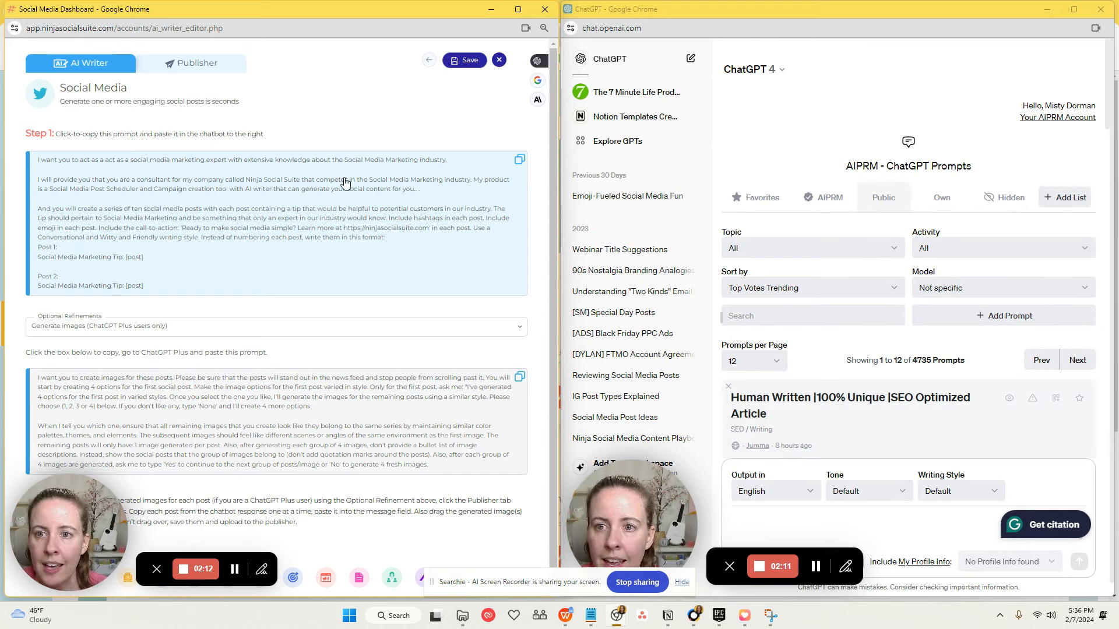
pyautogui.click(233, 206)
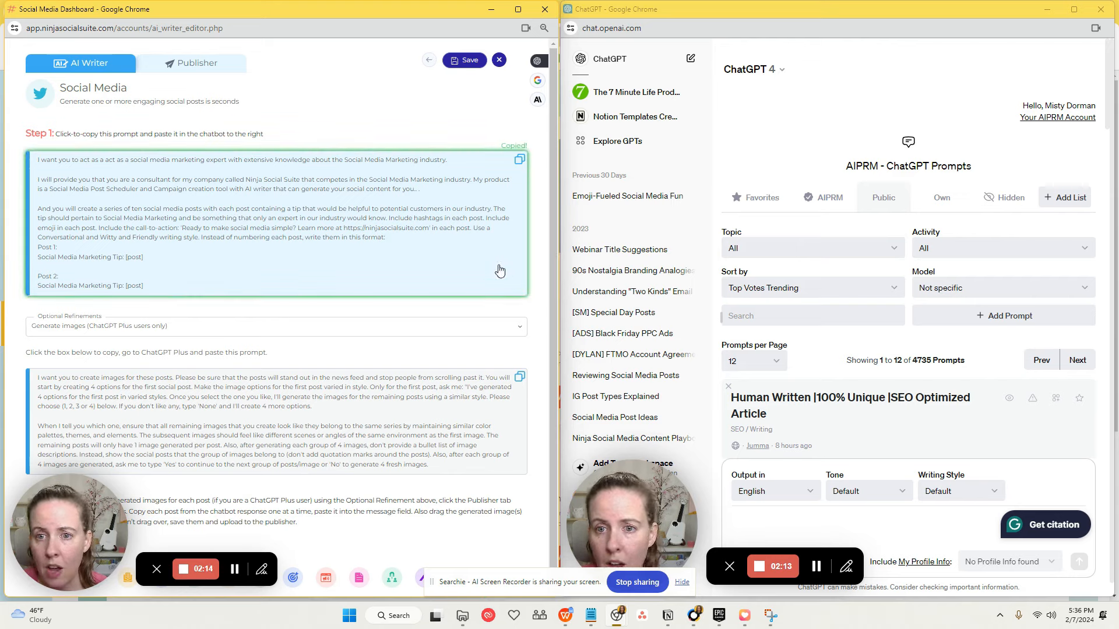
pyautogui.click(830, 516)
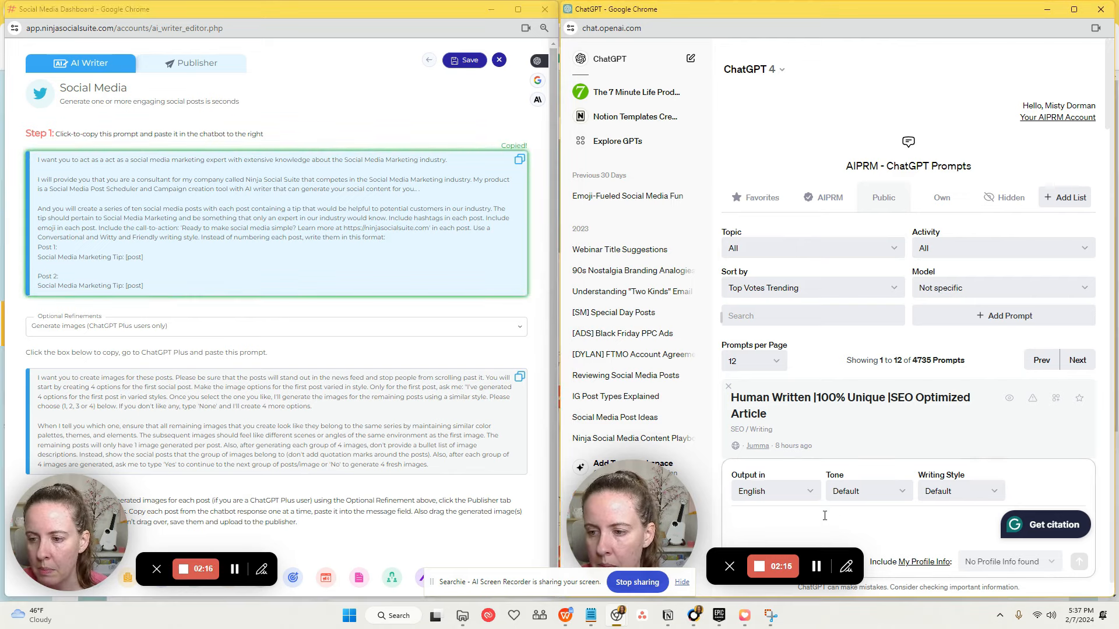
pyautogui.hotkey('ctrl', 'v')
pyautogui.click(1079, 563)
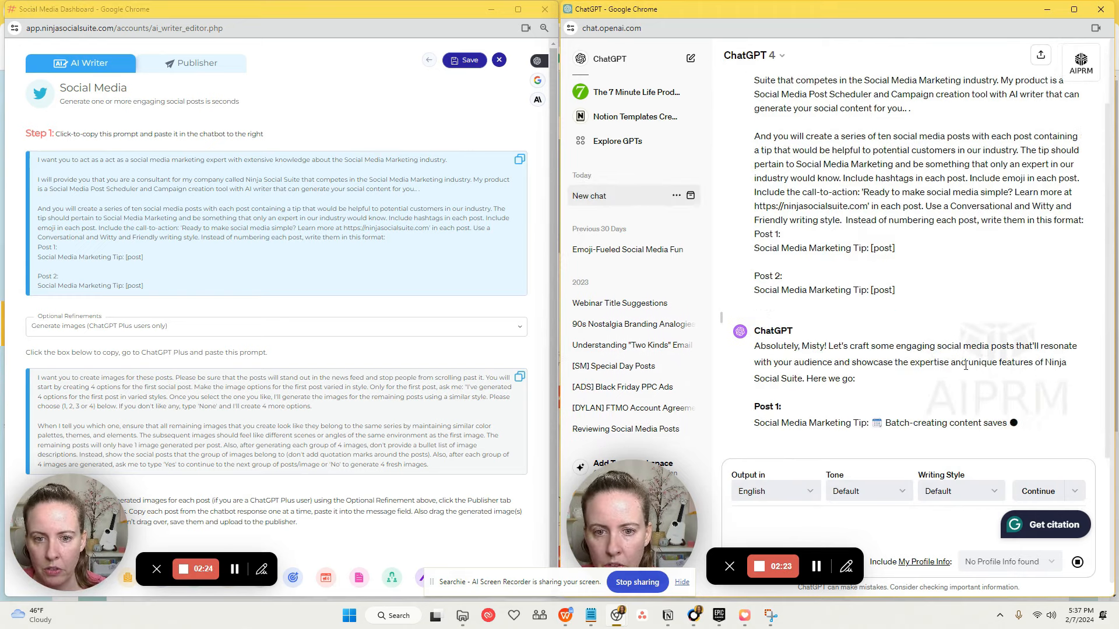
# Choose the refinement "Convert social posts into a bulk CSV that I can upload and schedule in this software" and submit its prompt to ChatGPT.
pyautogui.click(71, 330)
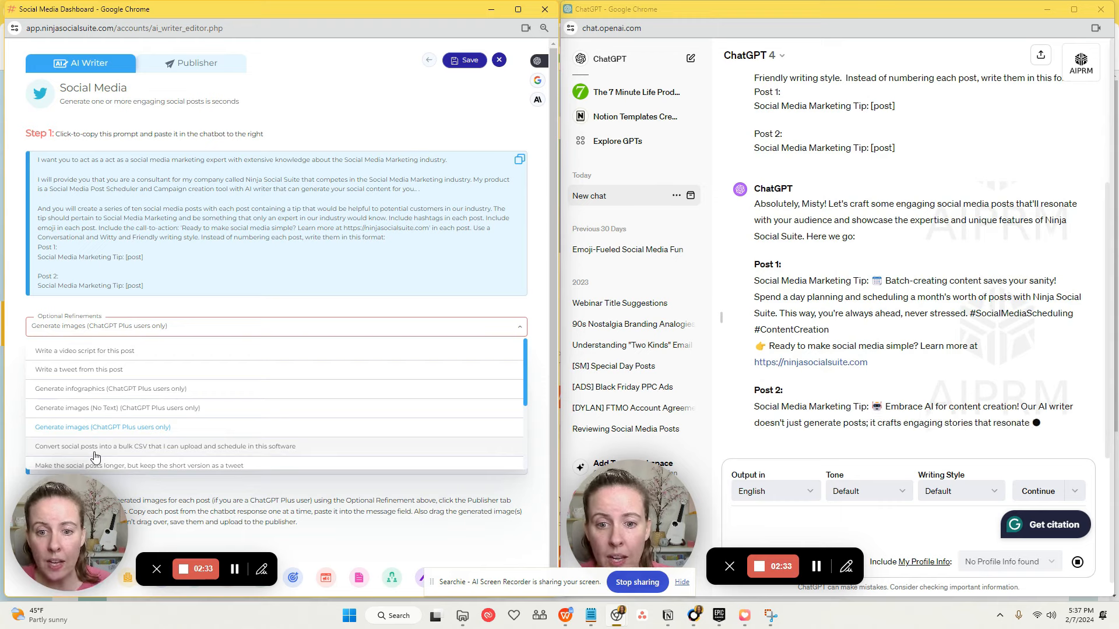
pyautogui.click(136, 448)
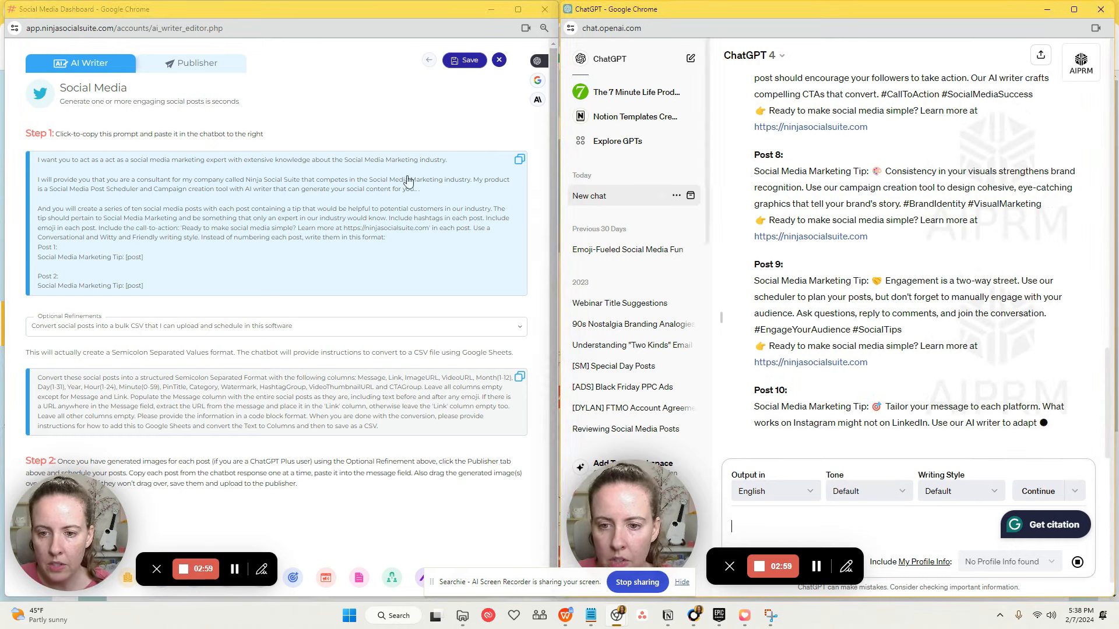
pyautogui.click(207, 400)
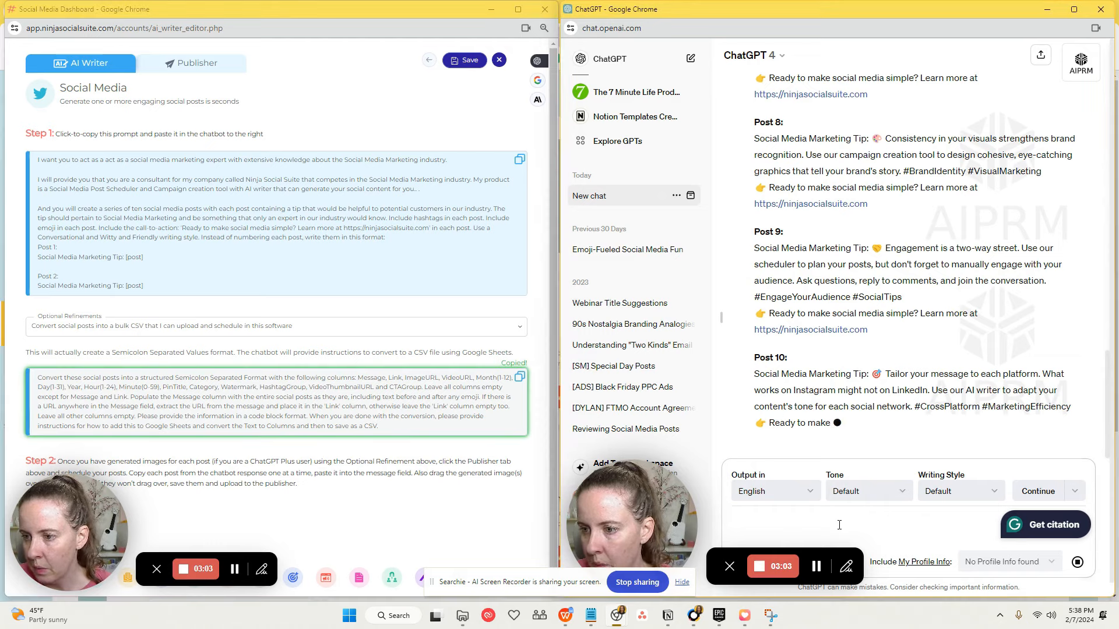
pyautogui.hotkey('ctrl', 'v')
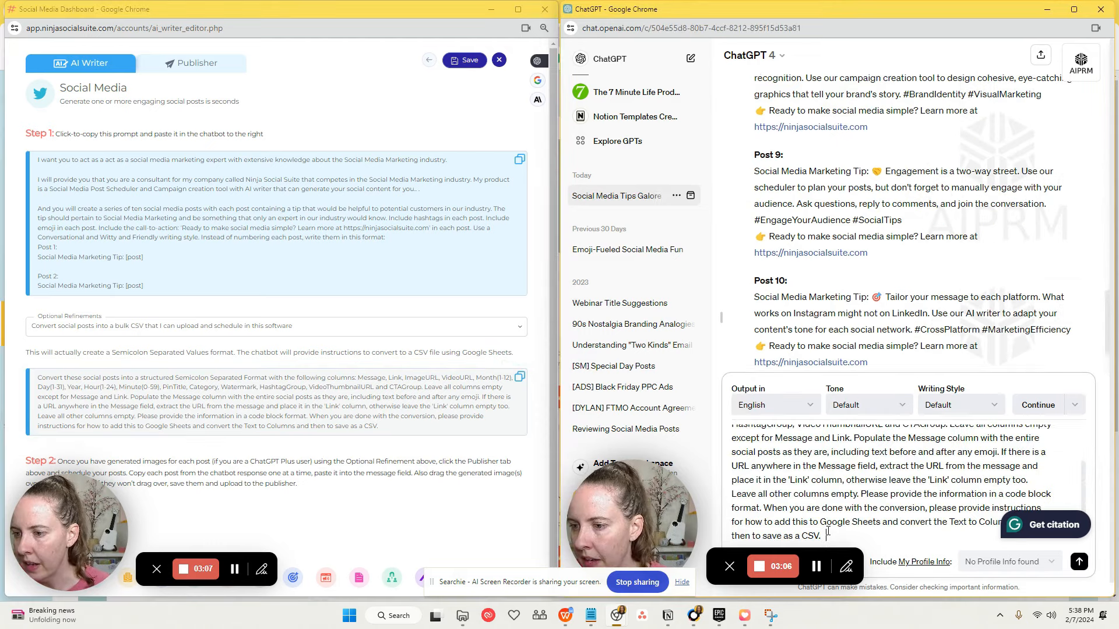
pyautogui.click(1078, 563)
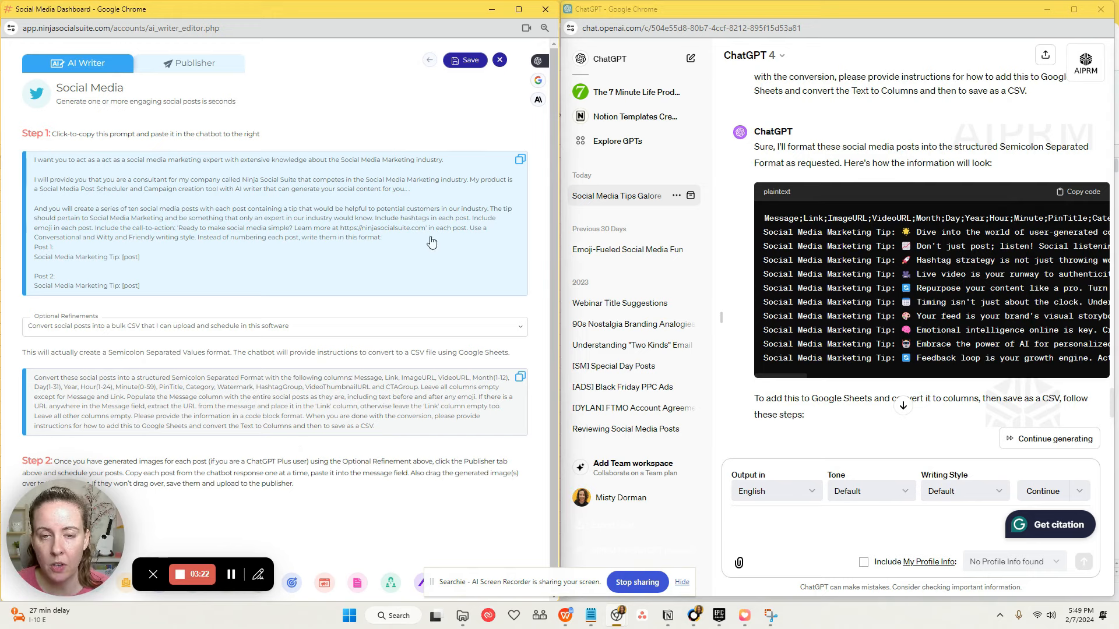
# Copy the Step 1 ten-post prompt again and submit it in the same ChatGPT conversation for another batch.
pyautogui.click(124, 209)
pyautogui.click(825, 526)
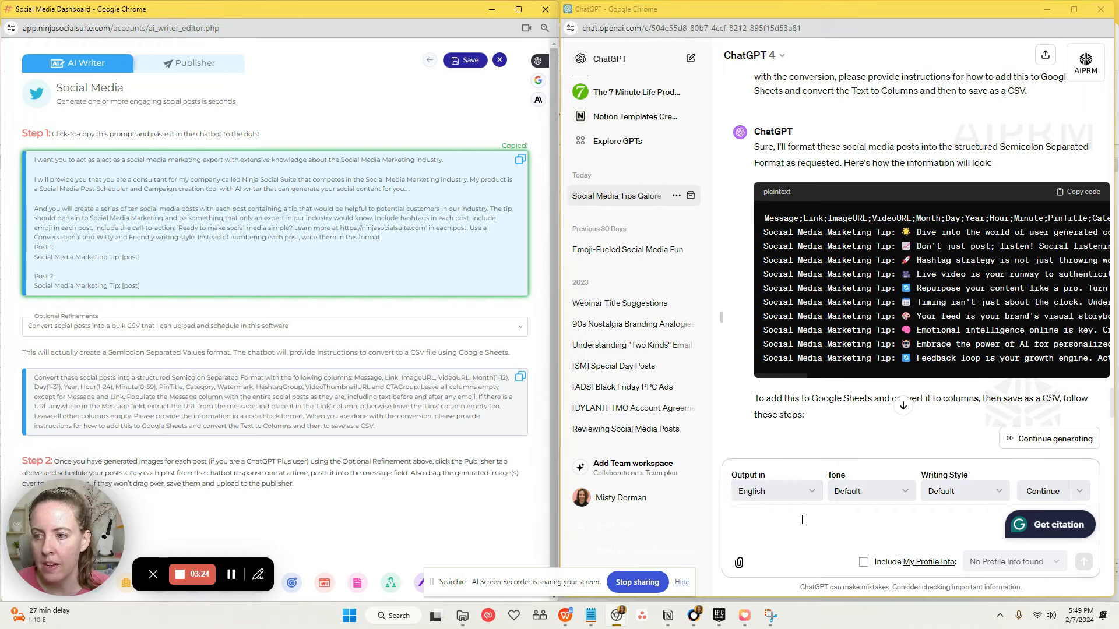
pyautogui.hotkey('ctrl', 'v')
pyautogui.click(1087, 562)
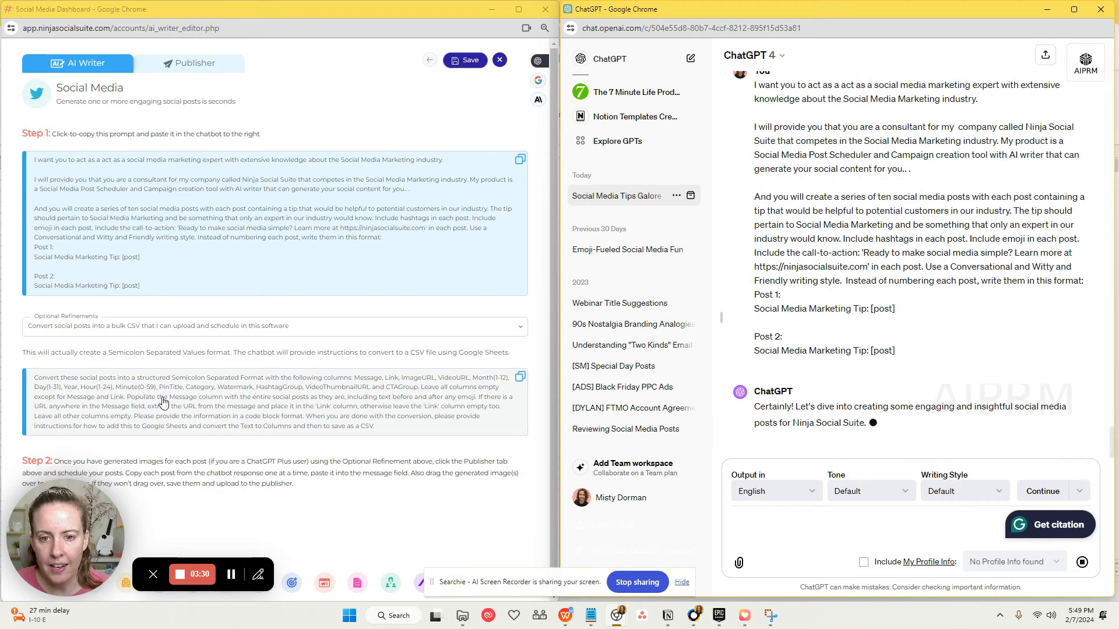
# Copy the bulk CSV conversion prompt again and paste it into the ChatGPT message box while the new posts generate.
pyautogui.click(124, 401)
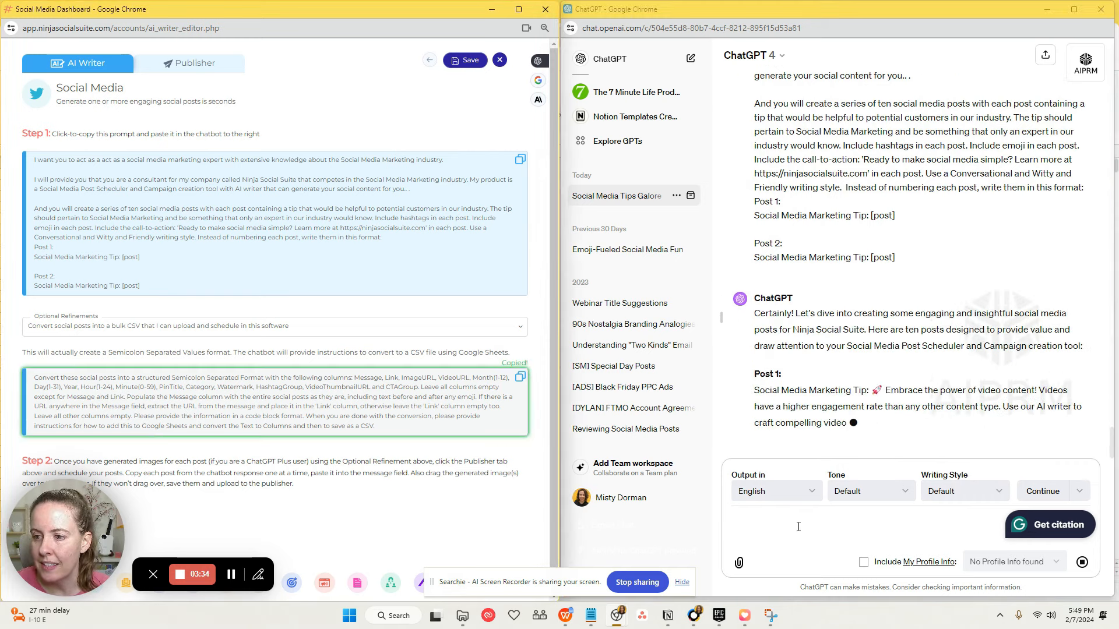
pyautogui.click(891, 524)
pyautogui.hotkey('ctrl', 'v')
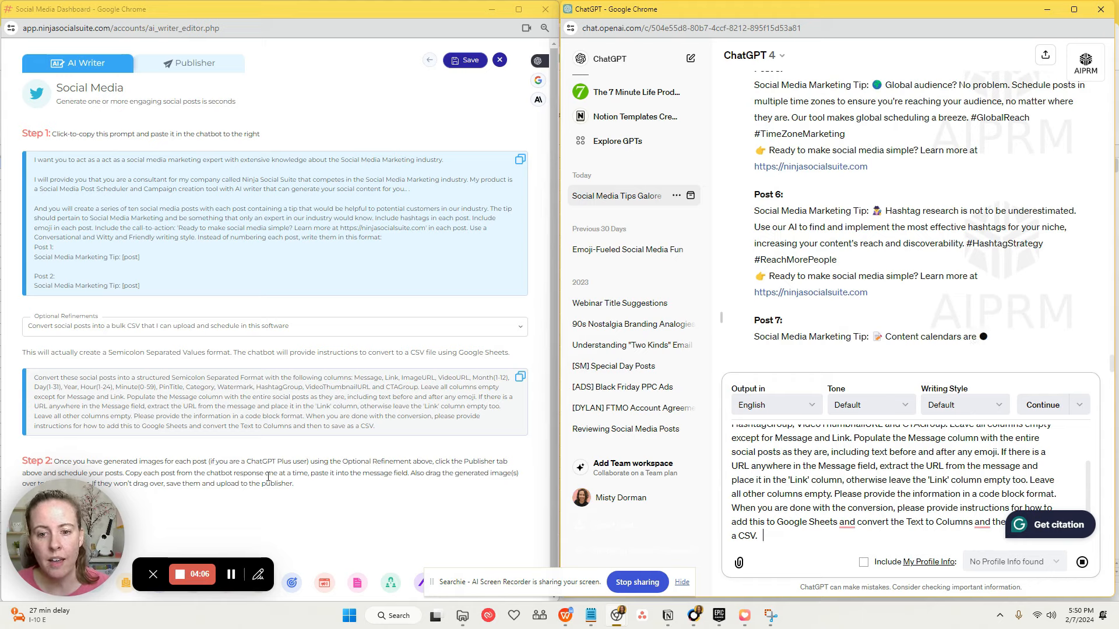
pyautogui.click(231, 574)
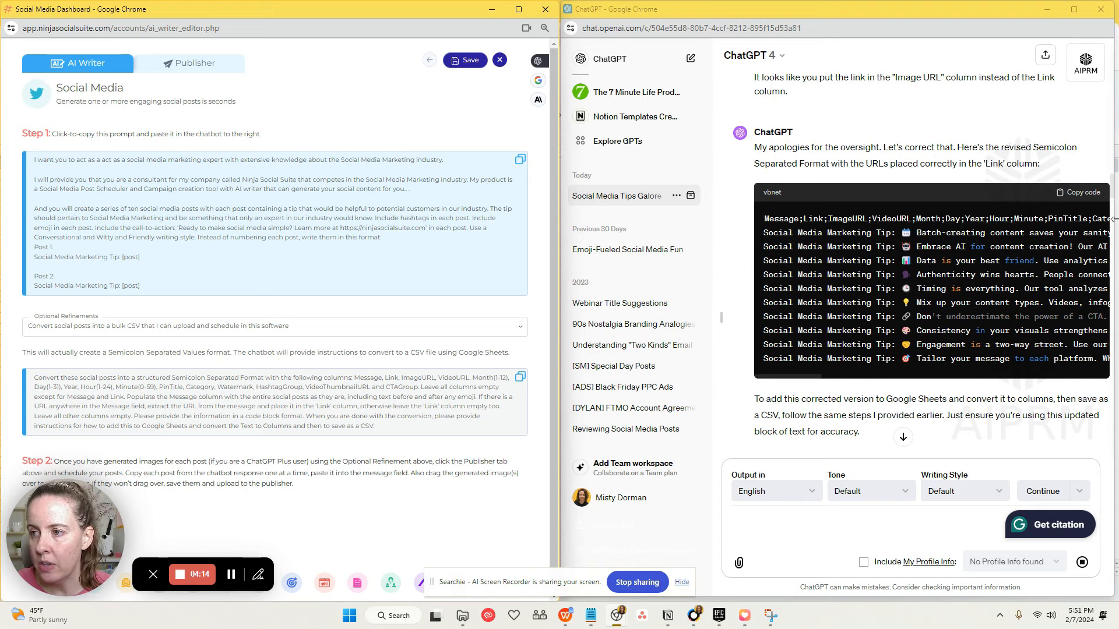
# Copy ChatGPT's corrected semicolon-separated code block and paste it into cell A1 of the Bulk Tips Posts Google Sheet, then select the first empty cell below it.
pyautogui.click(1091, 197)
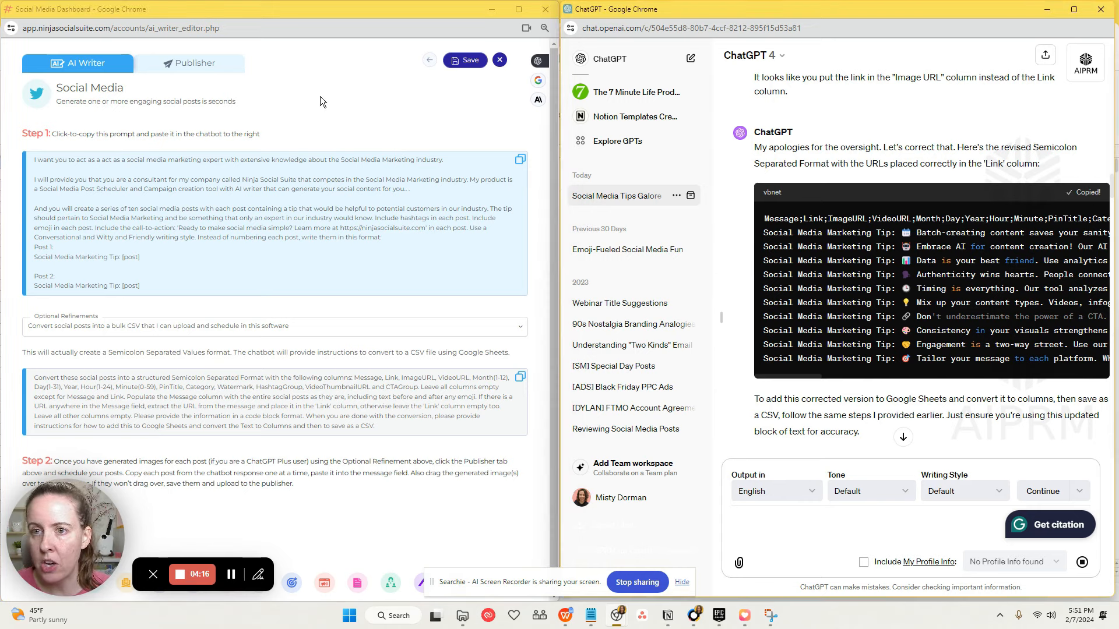
pyautogui.moveTo(384, 8); pyautogui.dragTo(2, 5)
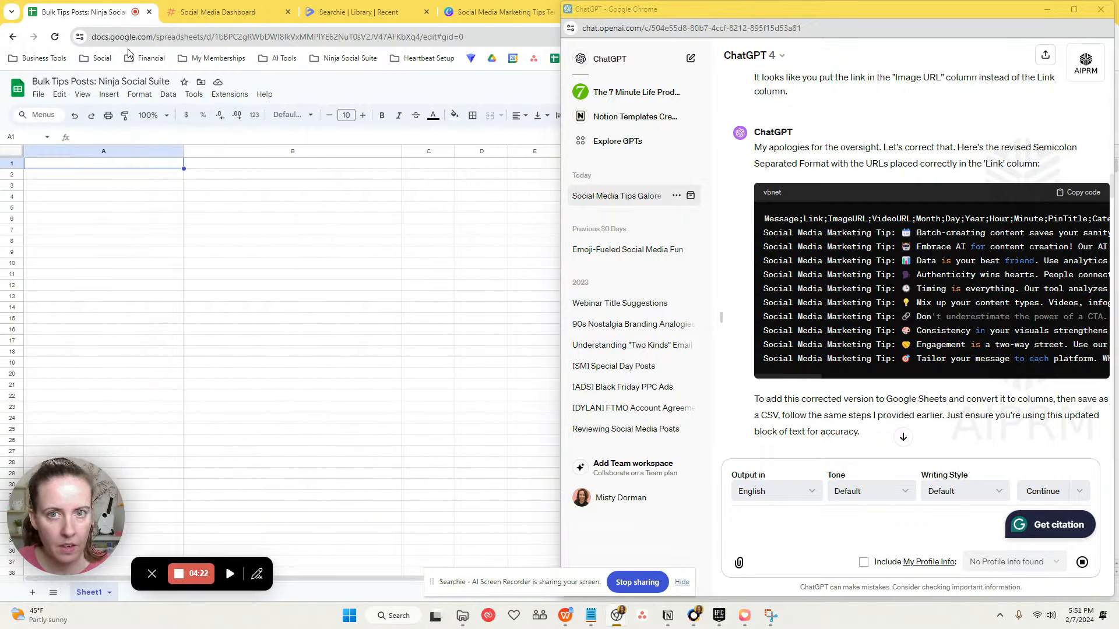
pyautogui.click(134, 164)
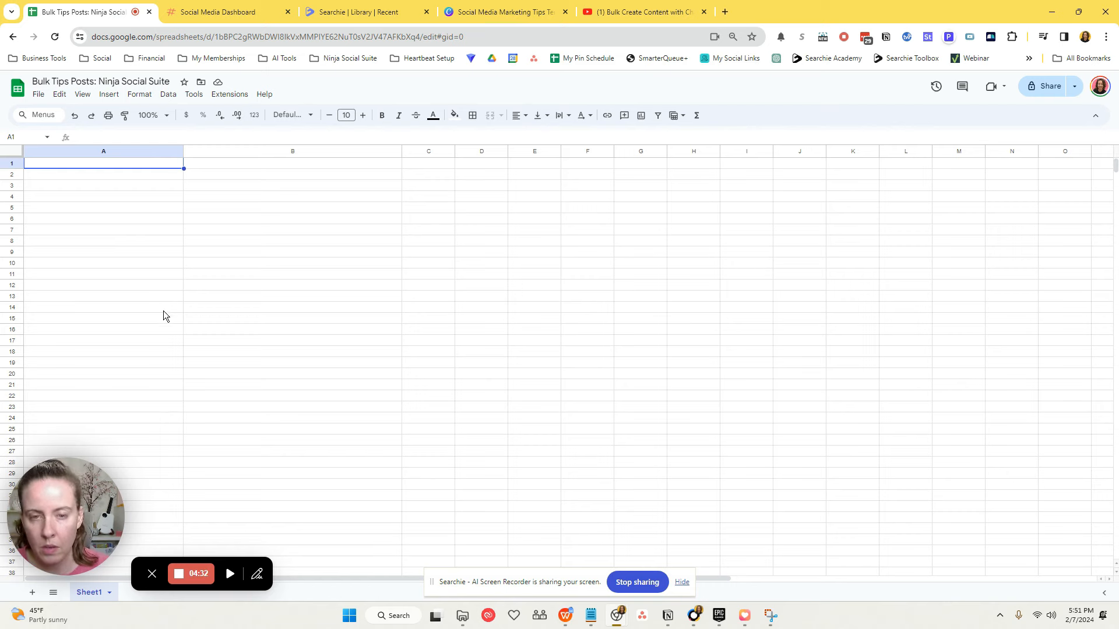
pyautogui.hotkey('ctrl', 'v')
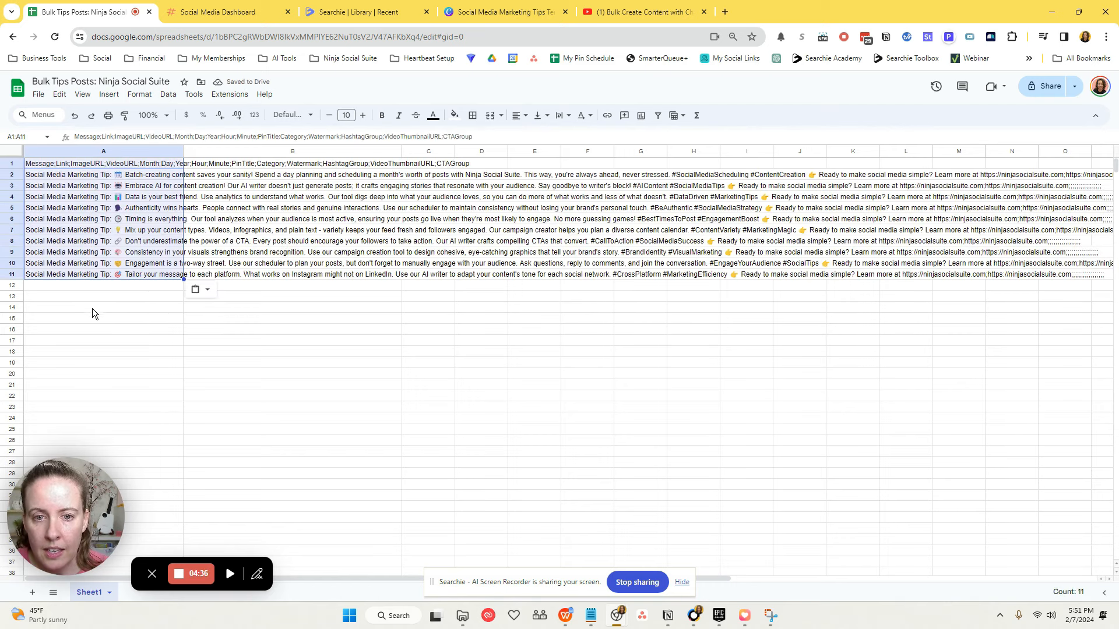
pyautogui.click(92, 286)
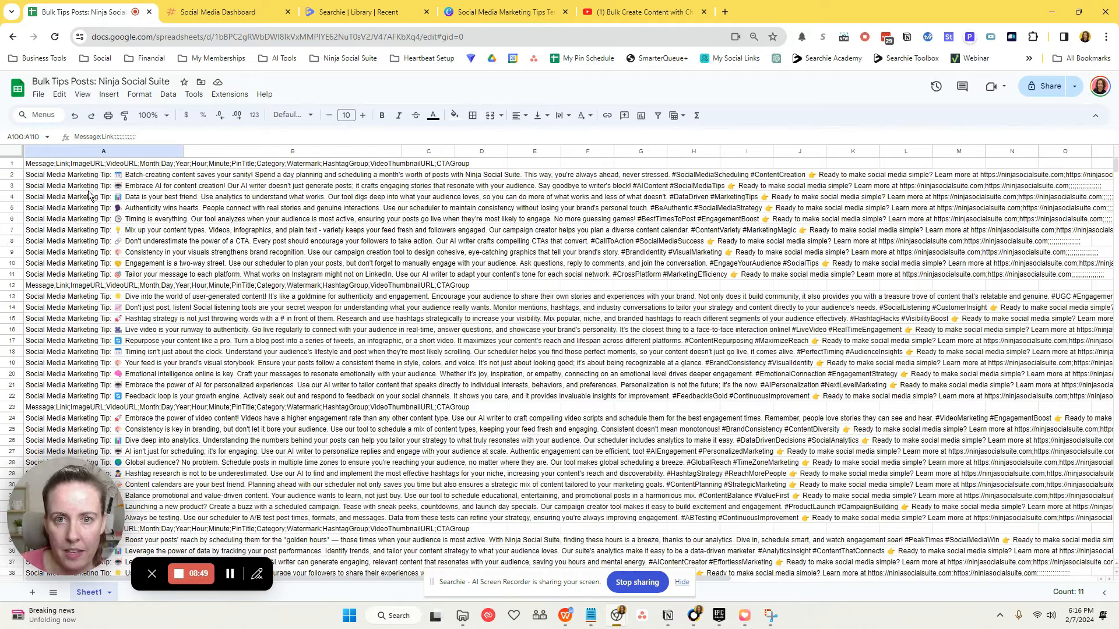
# Delete the repeated header rows between the post batches, starting with row 12, and keep only the header in row 1.
pyautogui.scroll(-15, 117, 262)
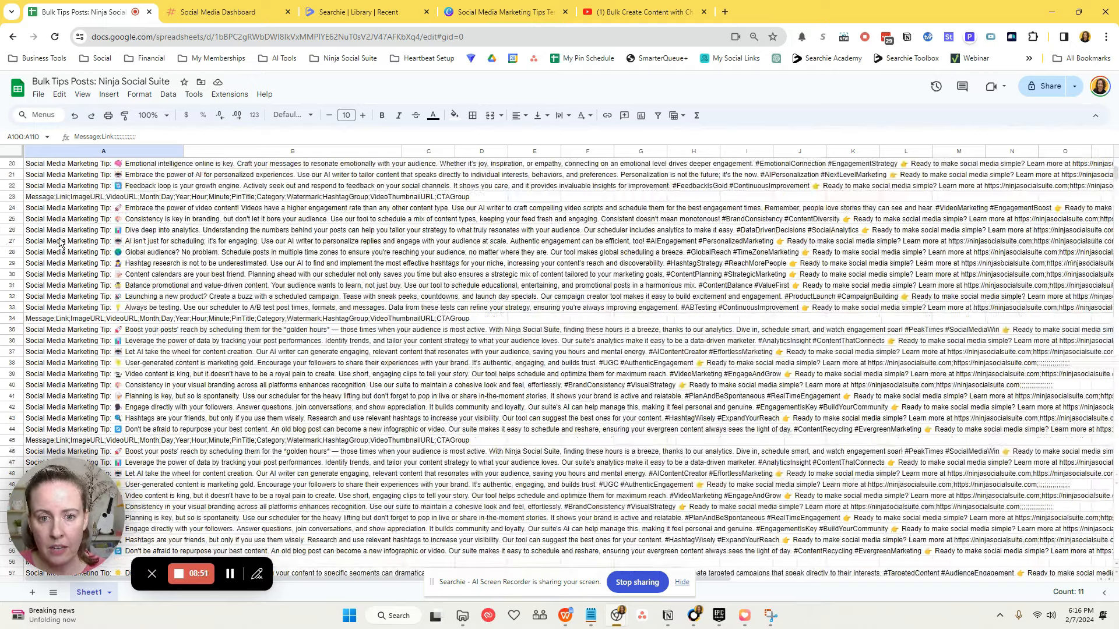
pyautogui.scroll(20, 192, 303)
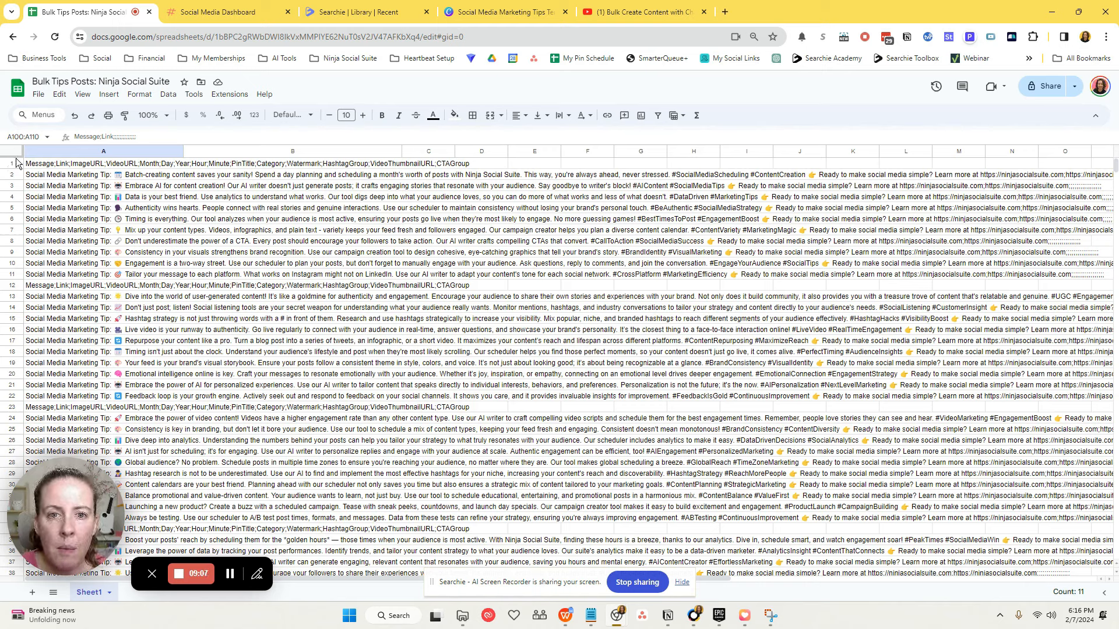
pyautogui.click(43, 166)
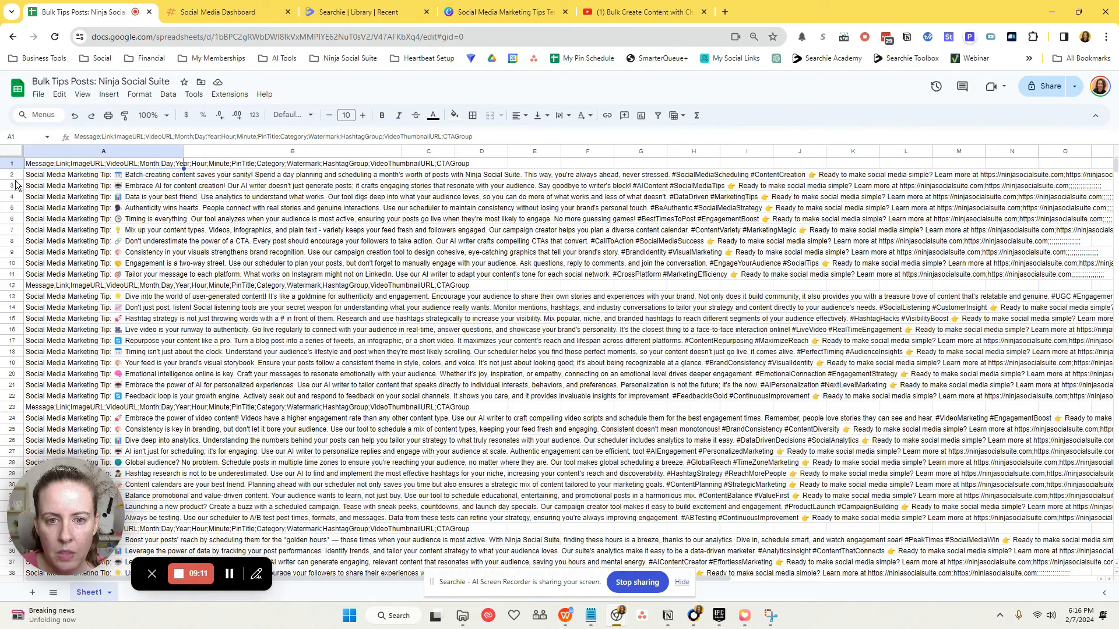
pyautogui.click(13, 285)
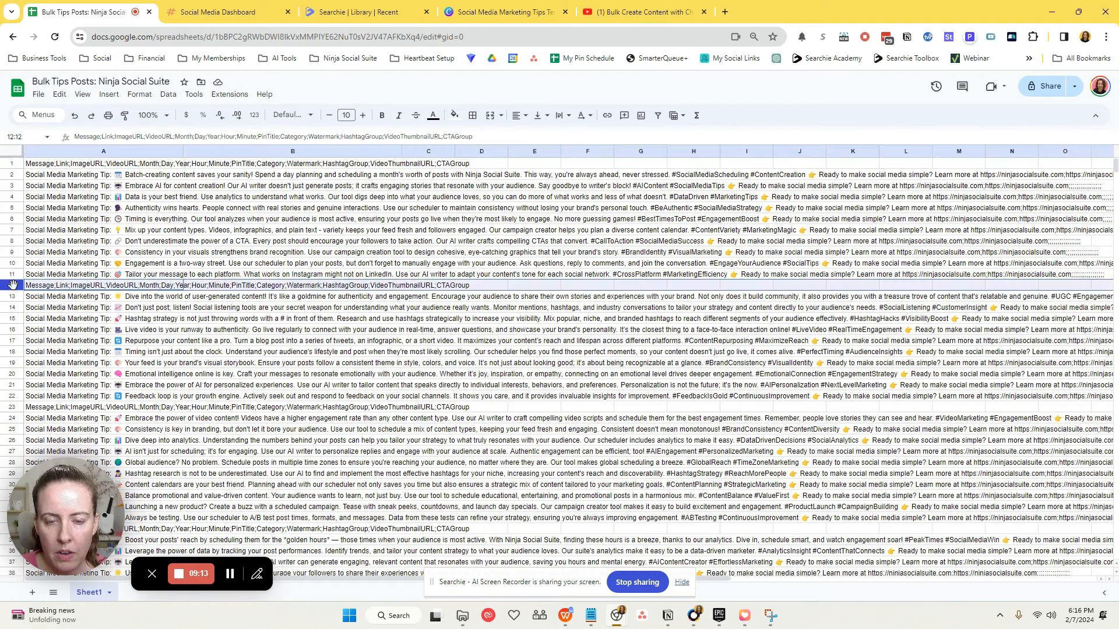
pyautogui.scroll(-3, 71, 282)
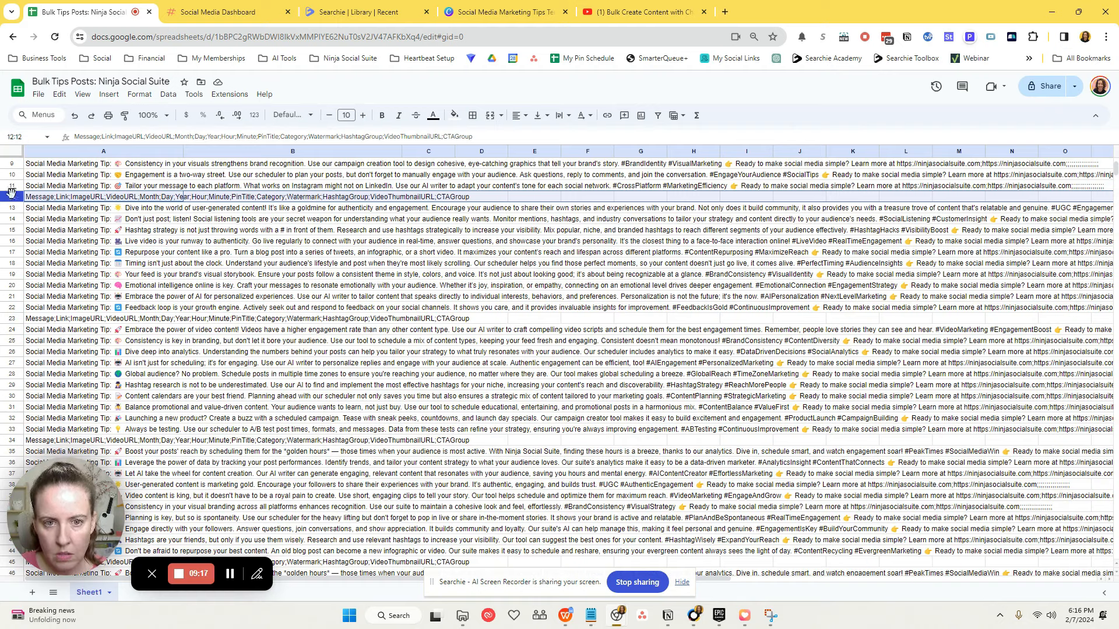
pyautogui.rightClick(11, 197)
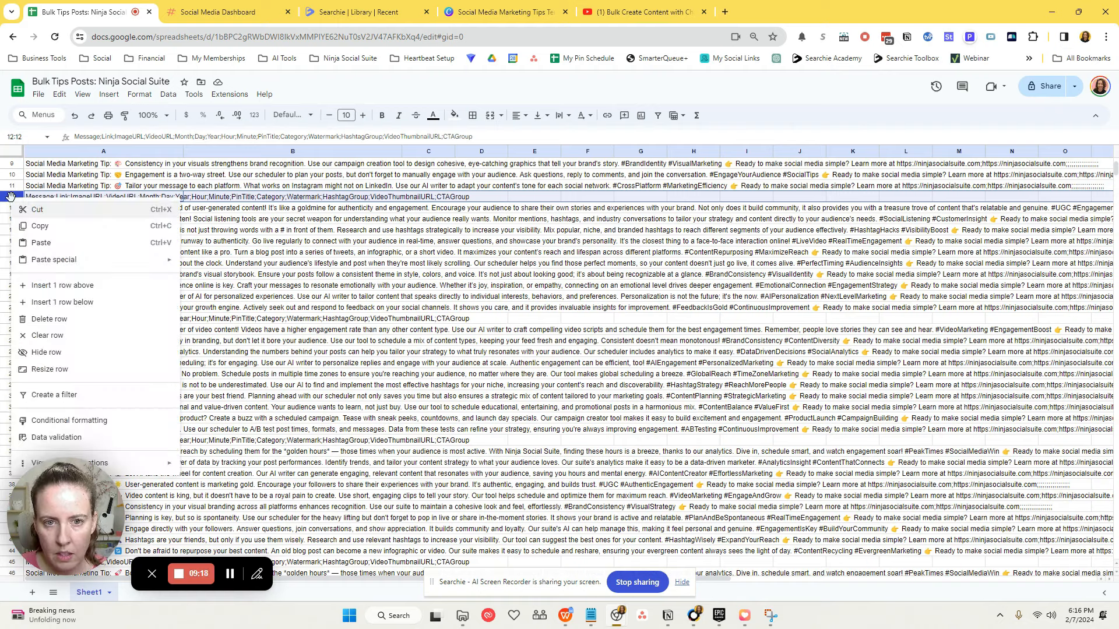
pyautogui.click(64, 319)
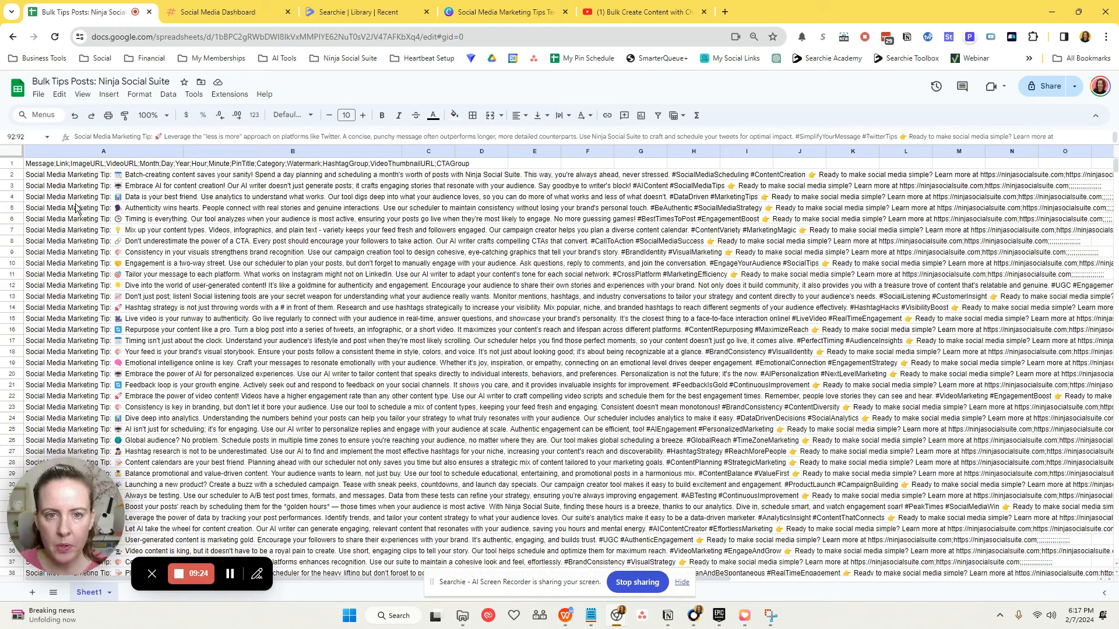
# Split all the text in column A into separate columns, using the semicolon as the separator.
pyautogui.click(13, 164)
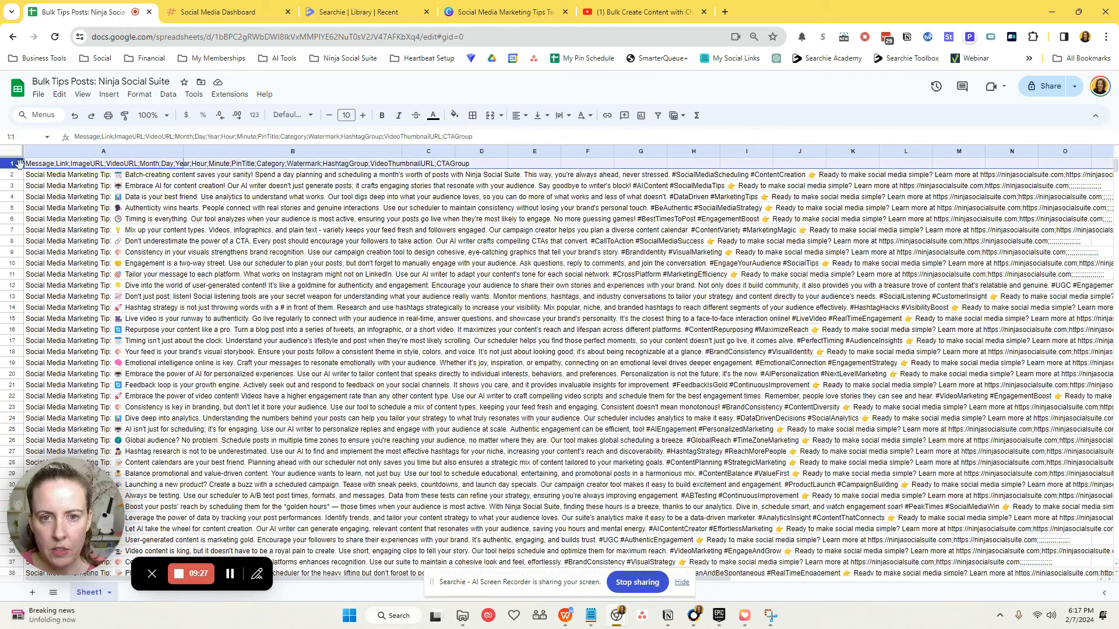
pyautogui.press('Down')
pyautogui.press('Down')
pyautogui.click(89, 152)
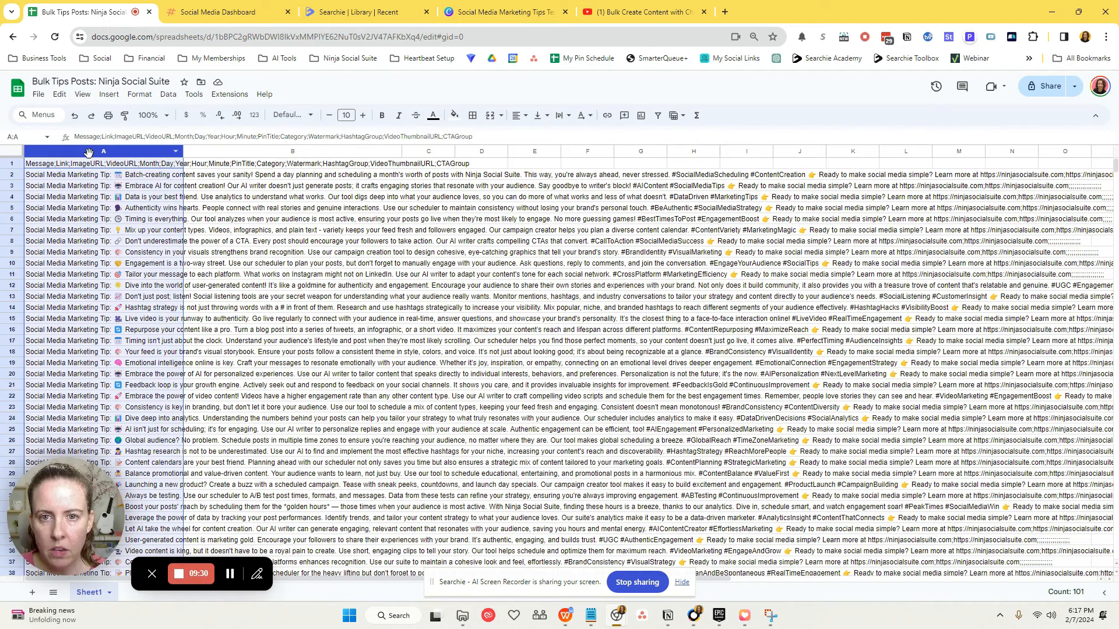
pyautogui.click(169, 95)
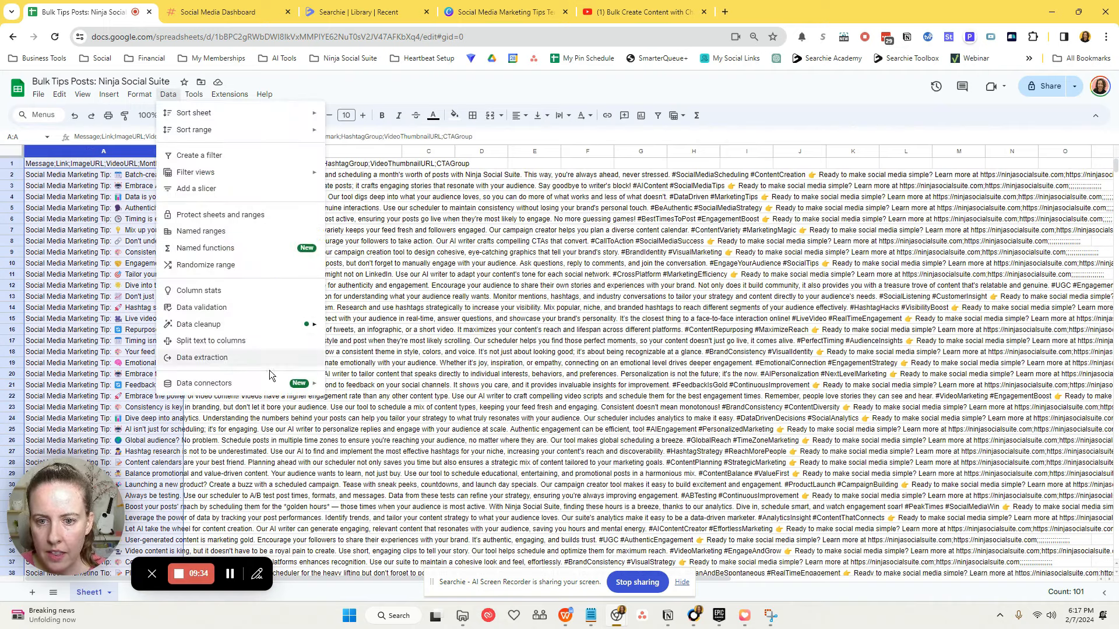
pyautogui.click(247, 344)
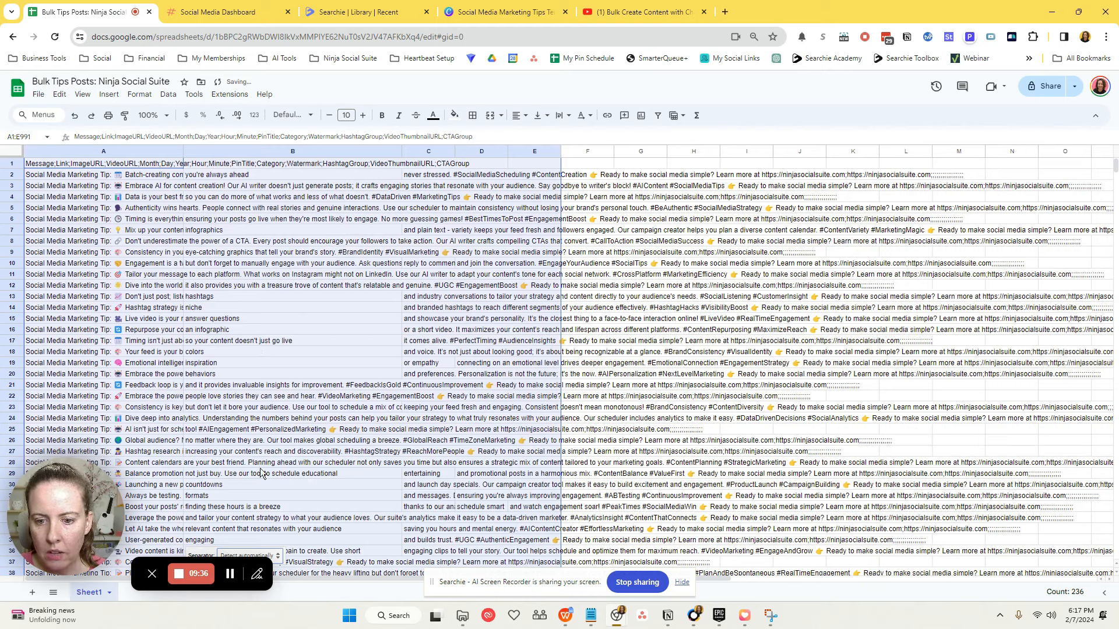
pyautogui.click(268, 556)
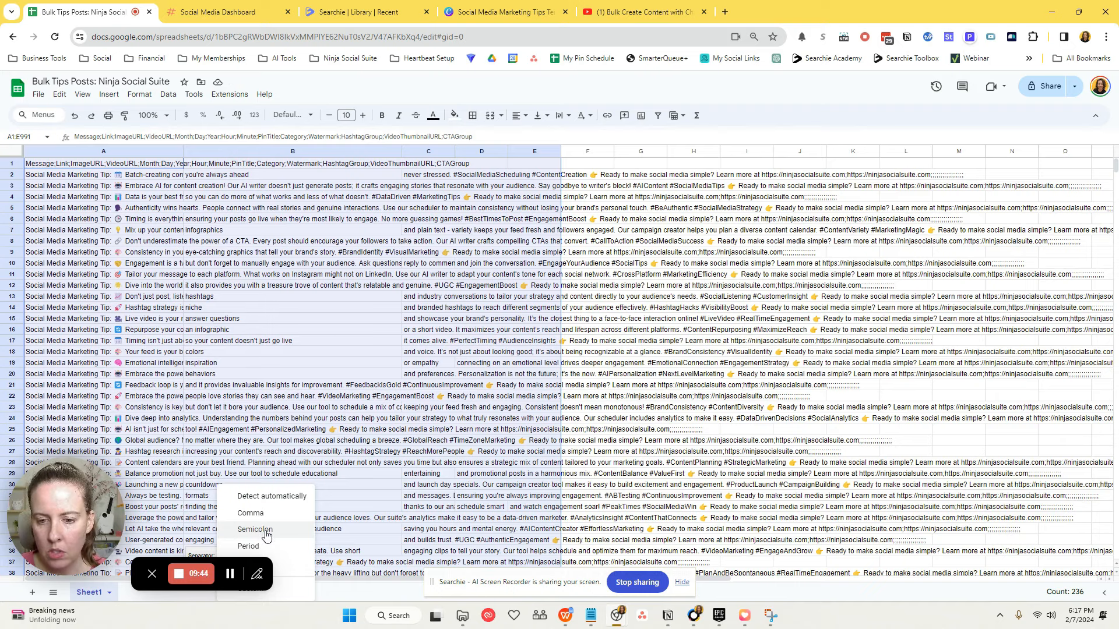
pyautogui.click(266, 531)
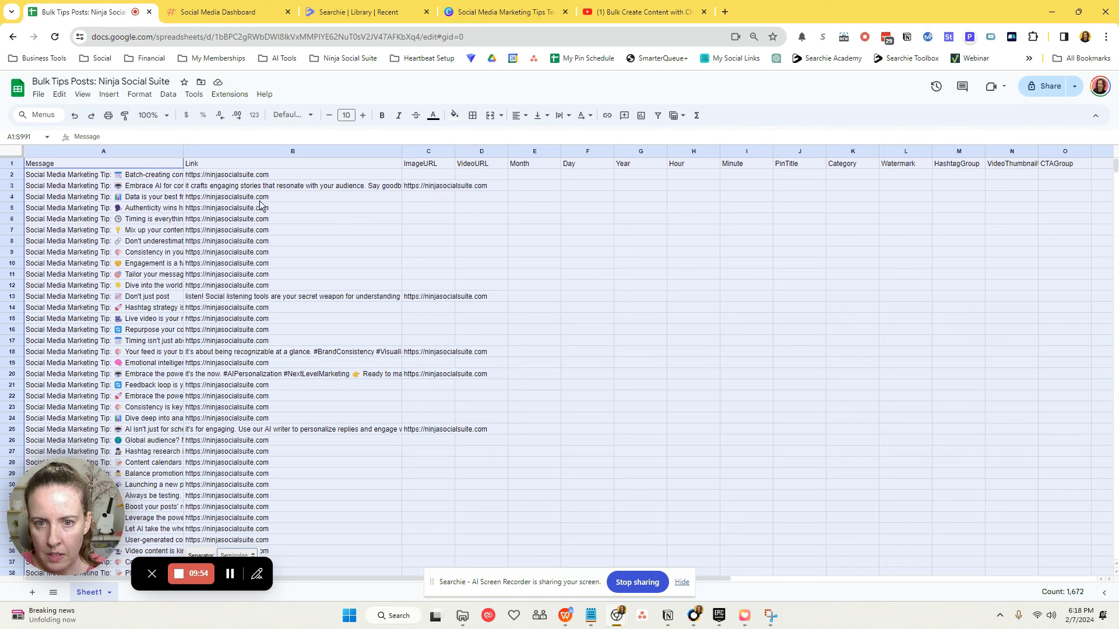
# Cut the misplaced message text from cell B3 and append it to the end of the message in A3.
pyautogui.click(178, 187)
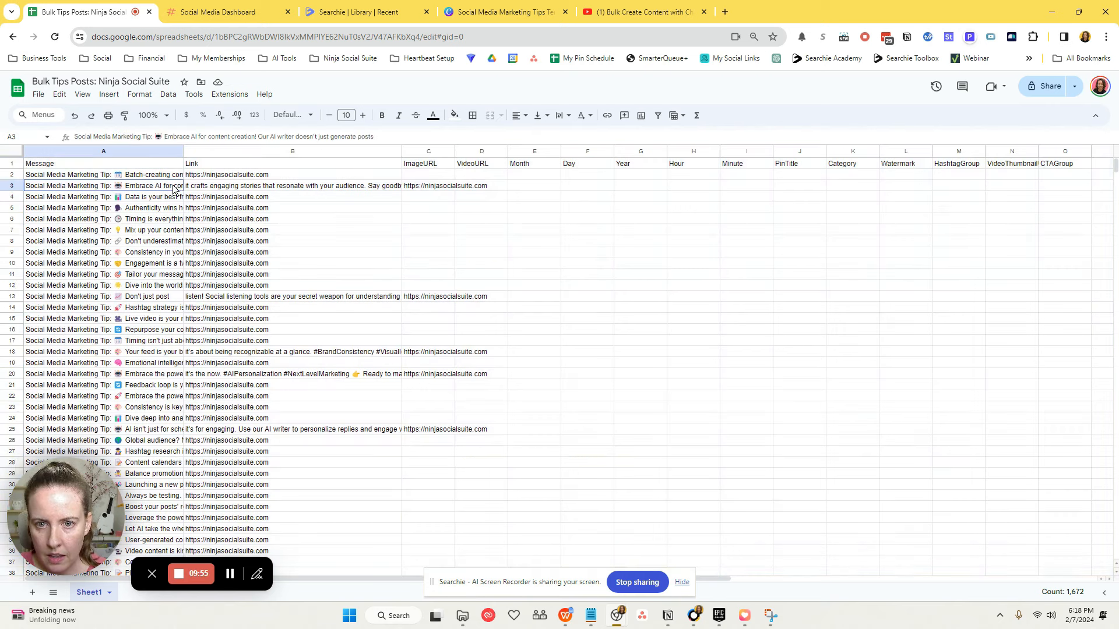
pyautogui.click(211, 188)
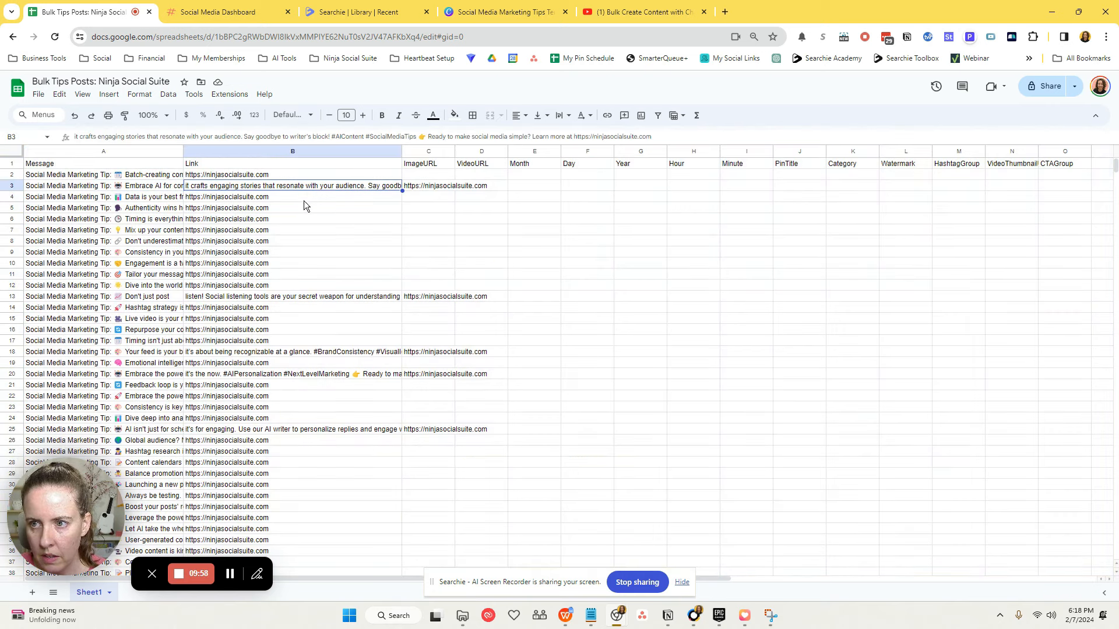
pyautogui.click(428, 188)
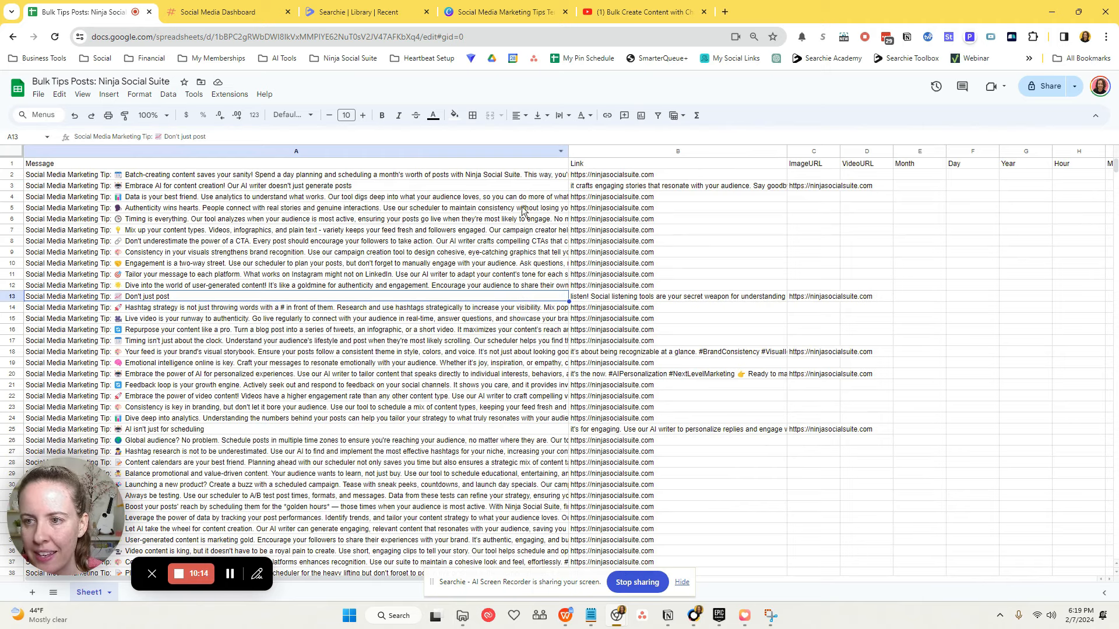
pyautogui.click(596, 190)
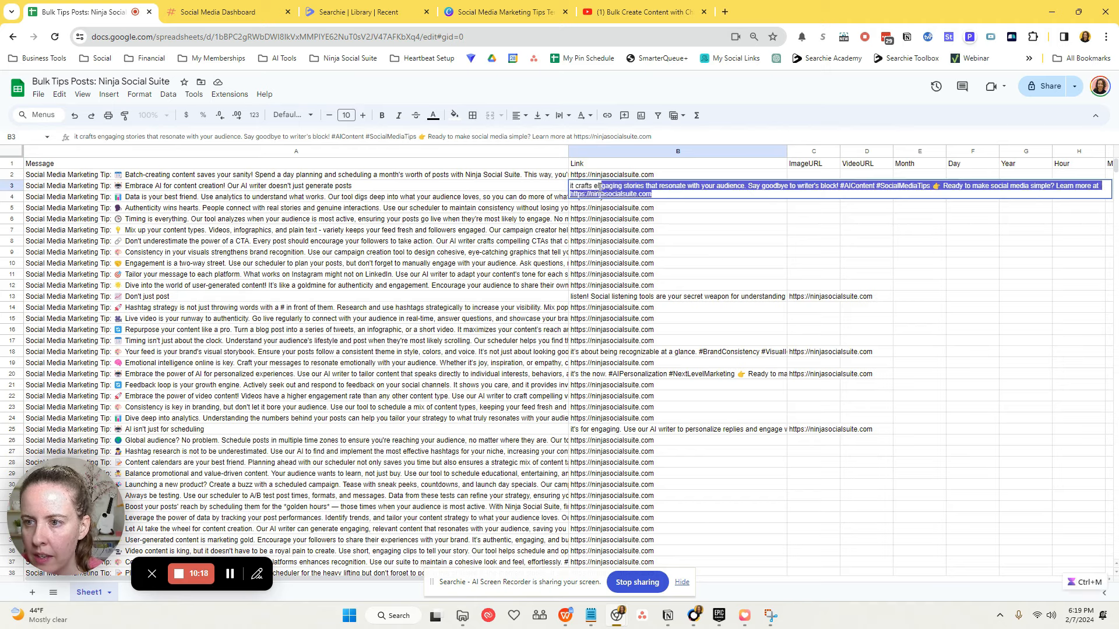
pyautogui.hotkey('ctrl', 'a')
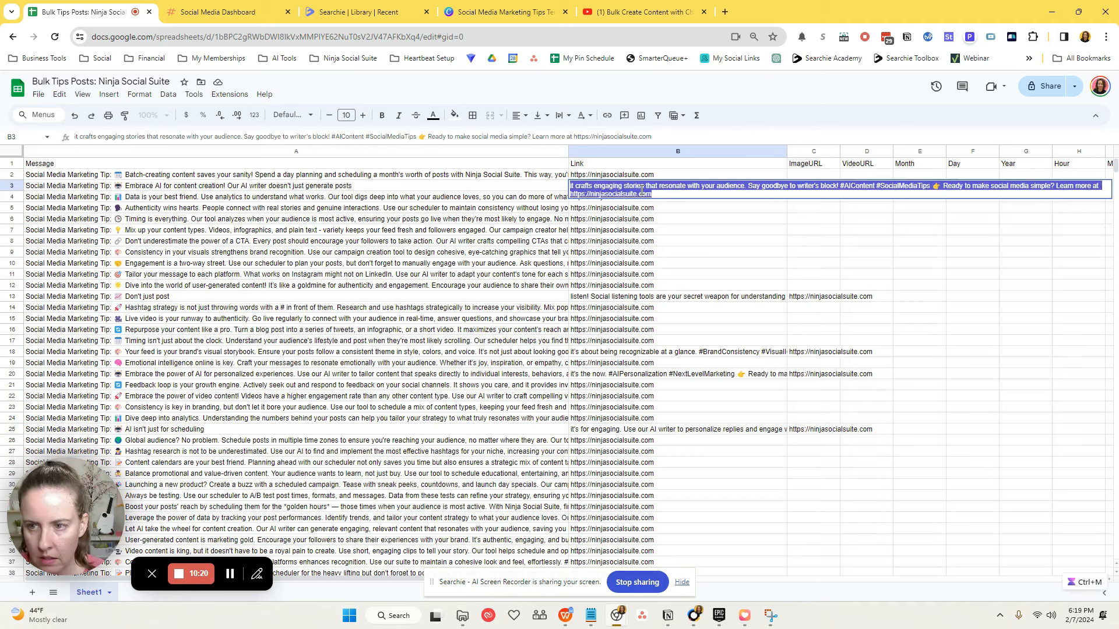
pyautogui.hotkey('ctrl', 'x')
pyautogui.doubleClick(549, 184)
pyautogui.hotkey('ctrl', 'v')
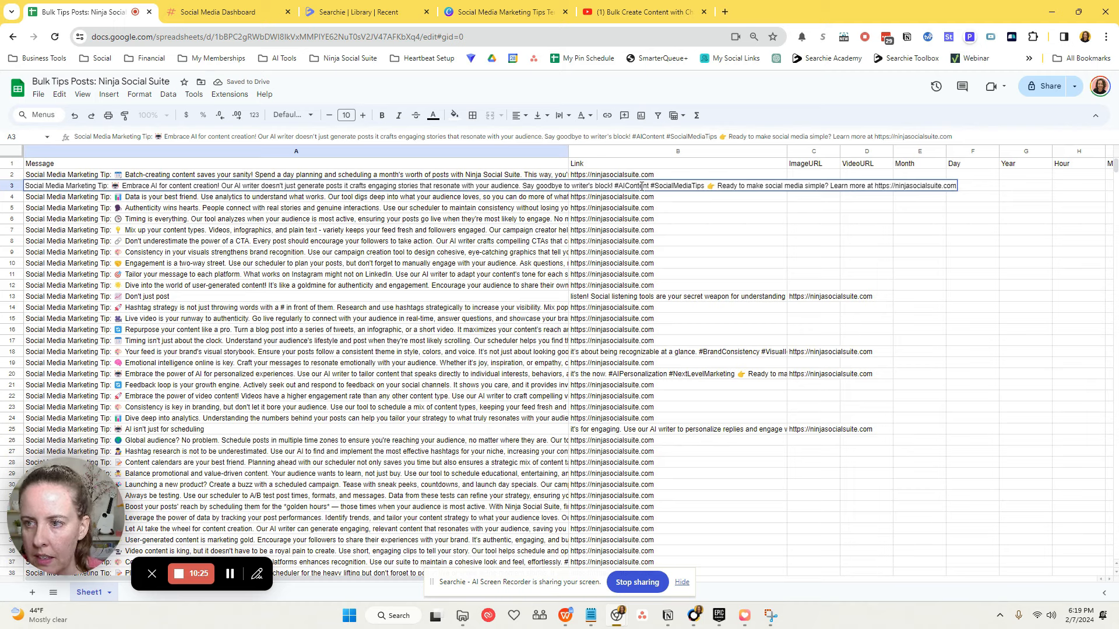
pyautogui.press('Return')
pyautogui.click(810, 187)
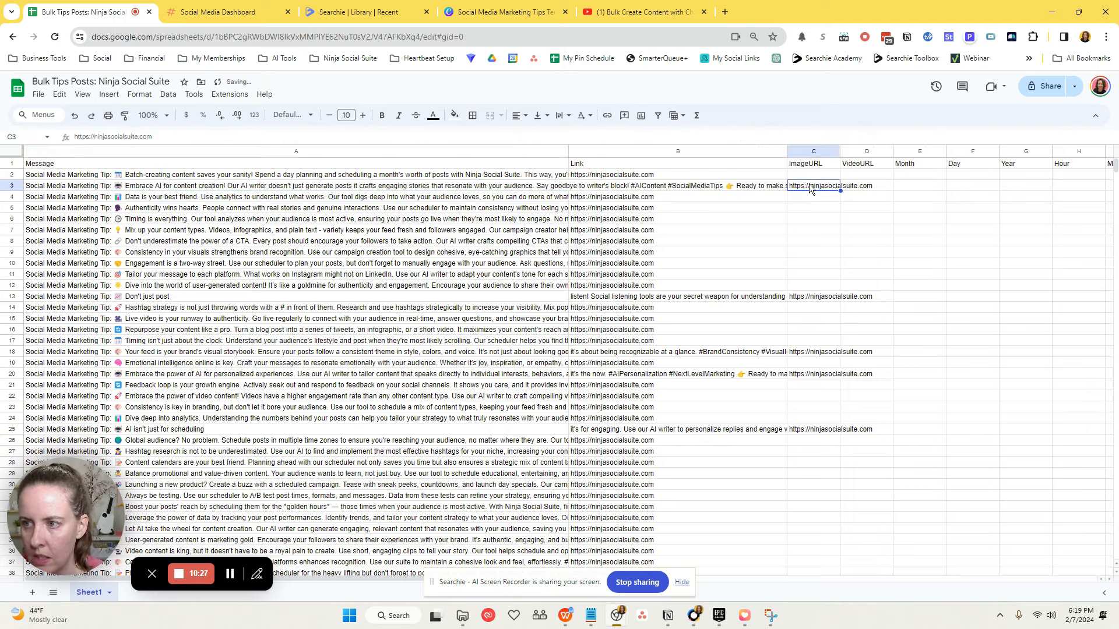
pyautogui.hotkey('ctrl', 'x')
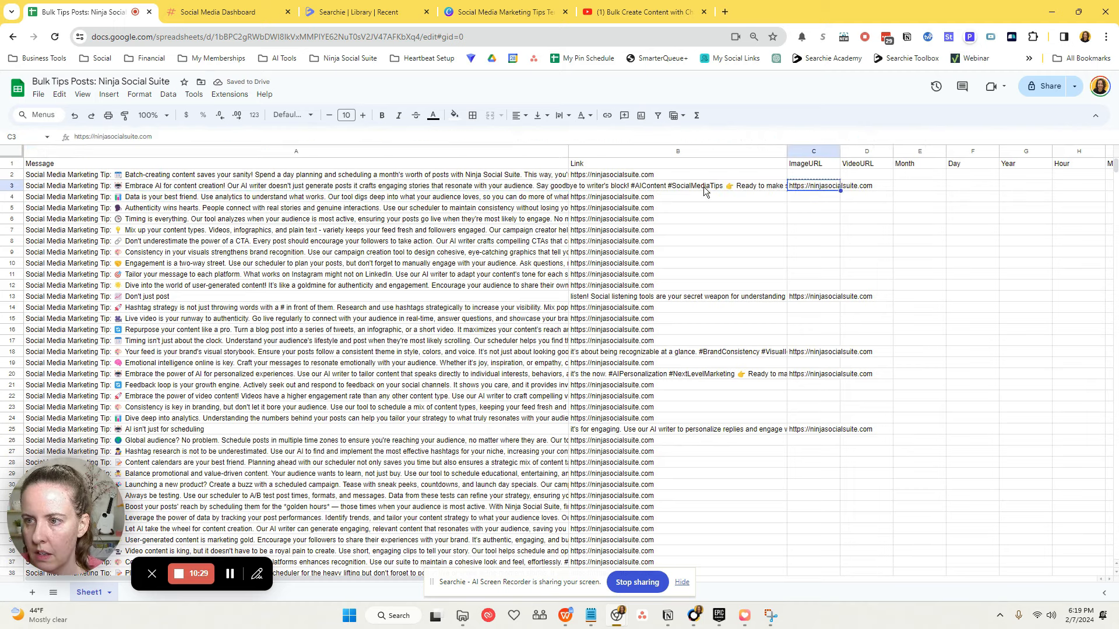
pyautogui.click(705, 189)
pyautogui.hotkey('ctrl', 'v')
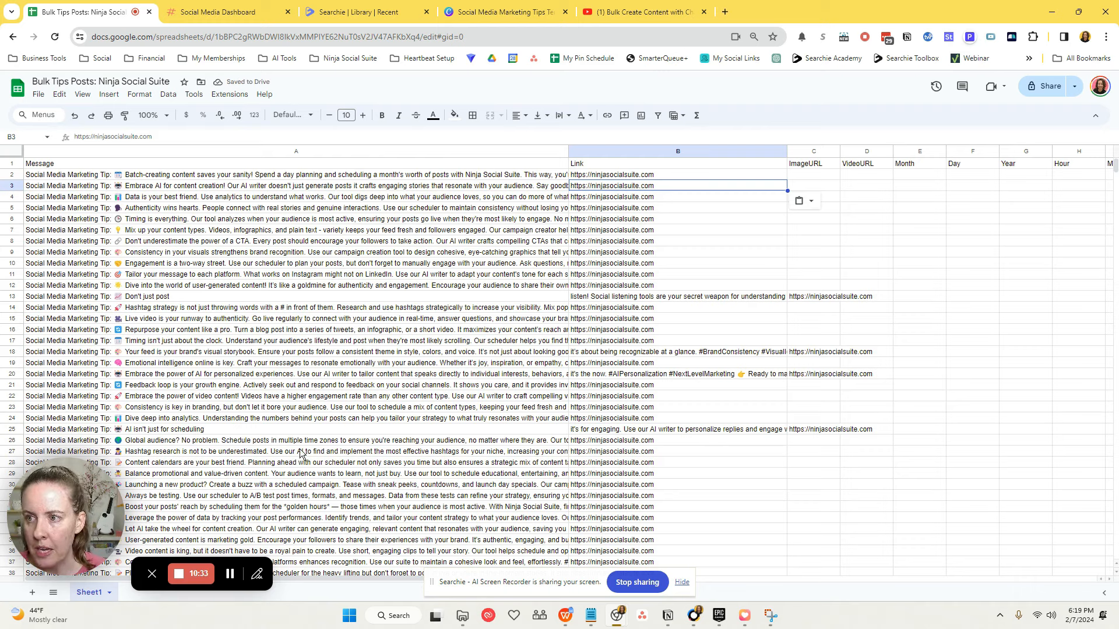
pyautogui.click(229, 574)
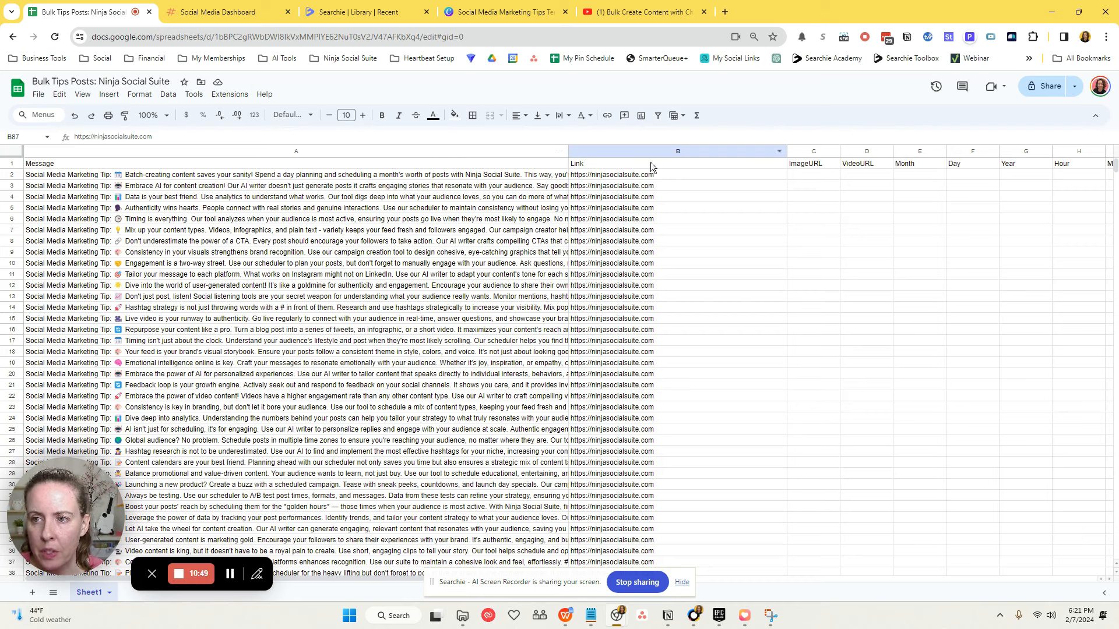
# Review the cleaned-up Message and Link columns through the list and the ImageURL cells for the posts.
pyautogui.click(635, 175)
pyautogui.click(805, 169)
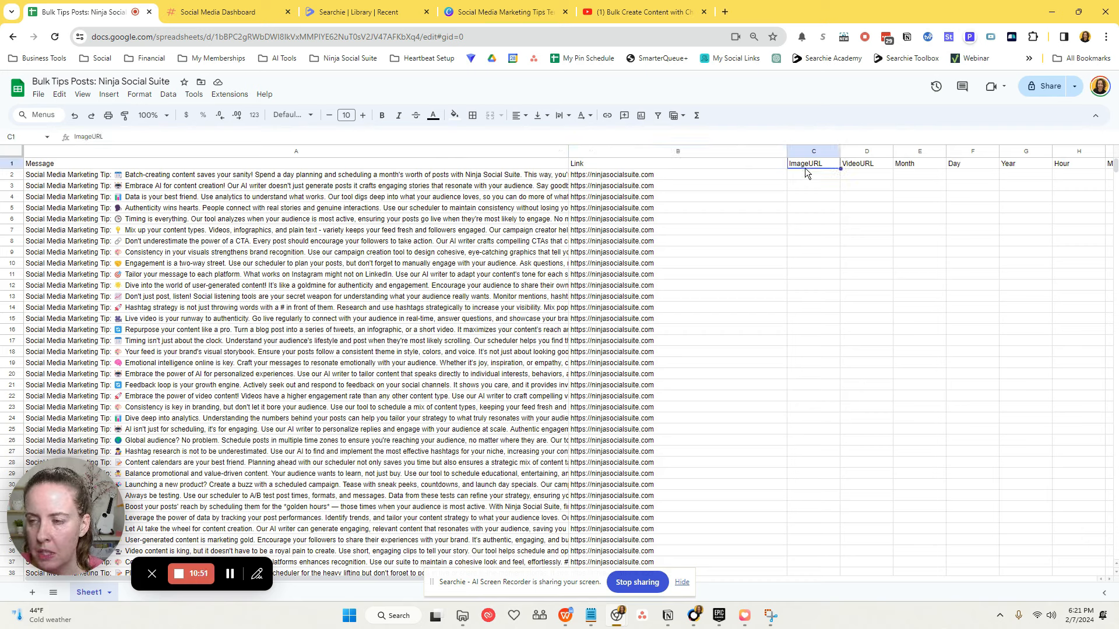
pyautogui.click(814, 177)
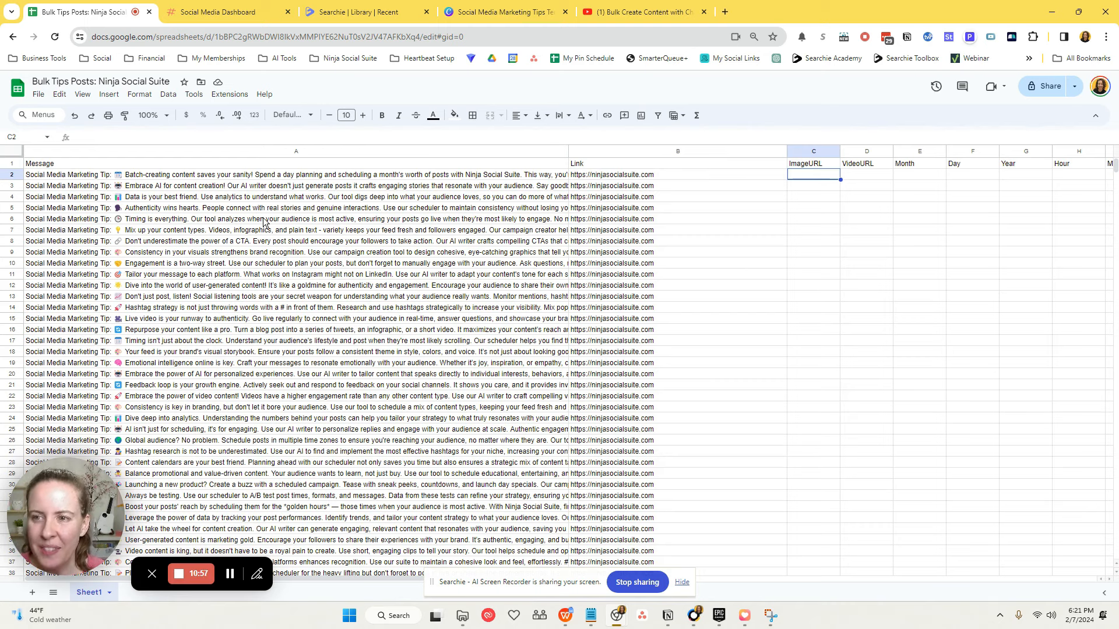
pyautogui.click(284, 177)
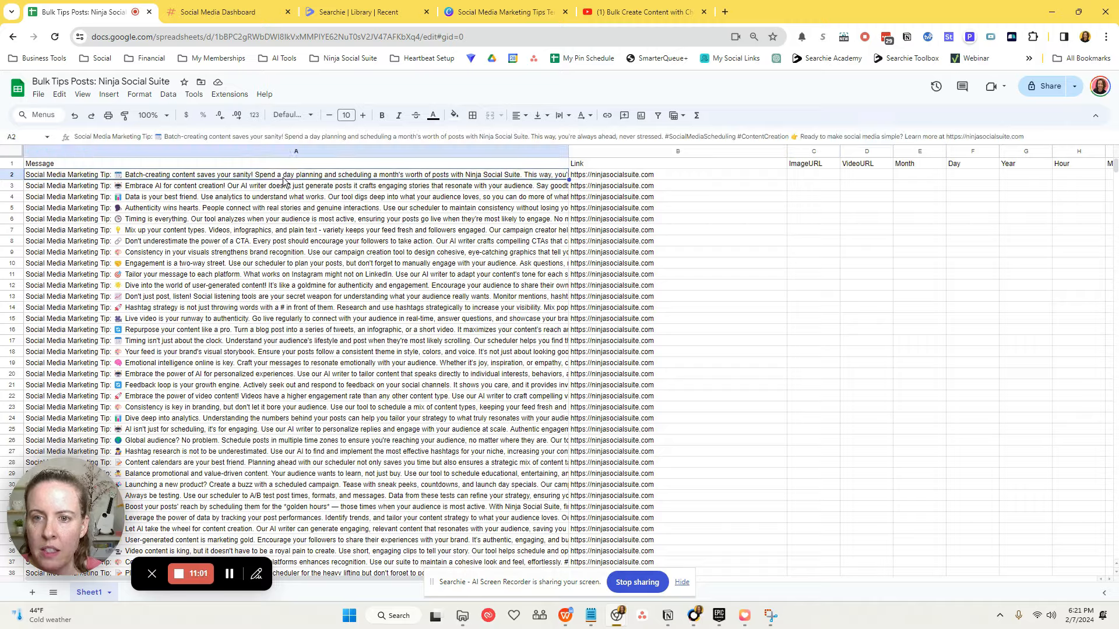
pyautogui.scroll(-10, 327, 448)
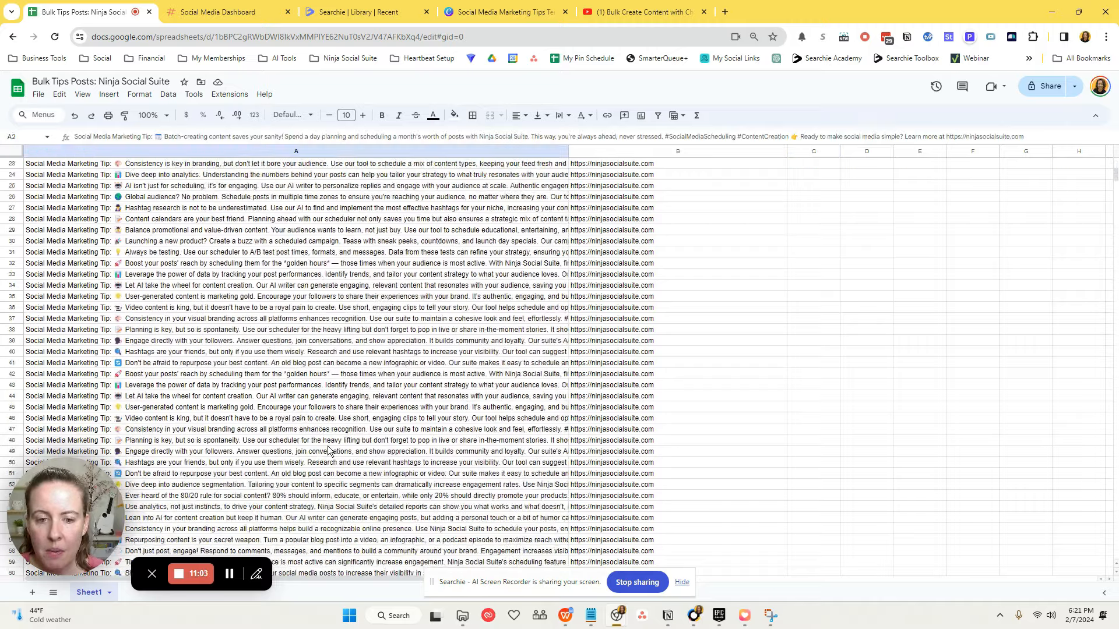
pyautogui.scroll(10, 327, 448)
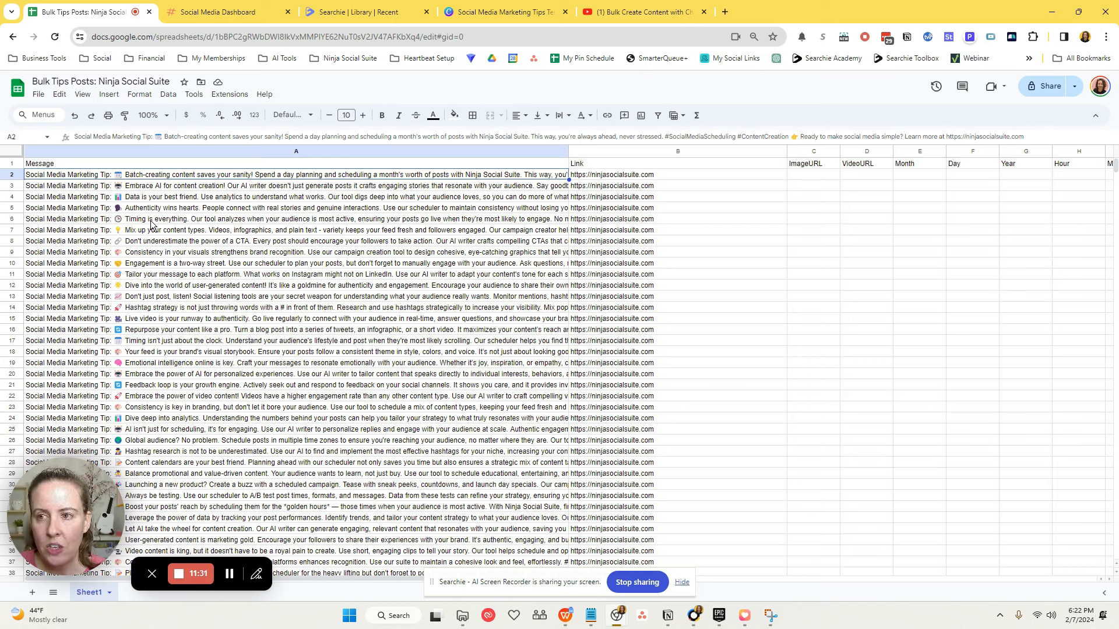
pyautogui.click(798, 173)
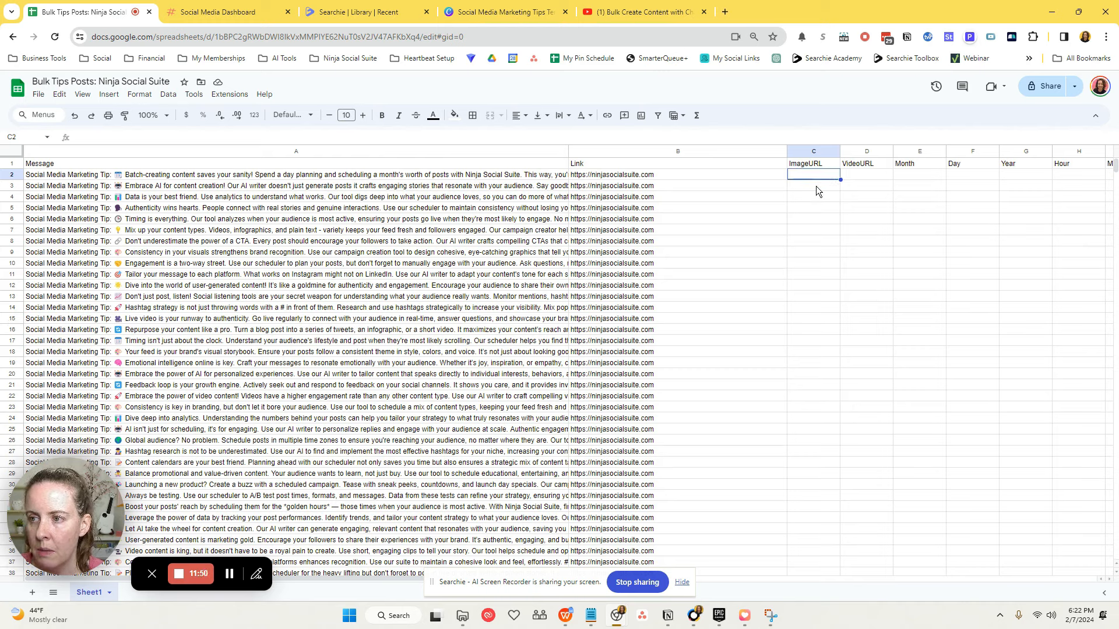
pyautogui.press('Down')
pyautogui.press('Down')
pyautogui.press('Down')
pyautogui.press('Down')
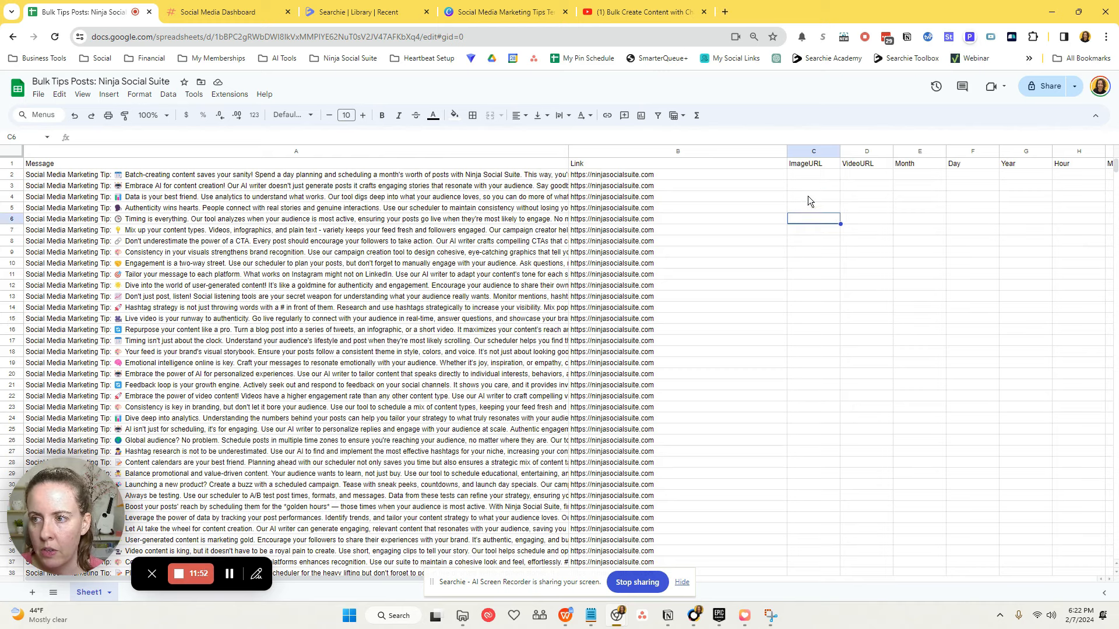
pyautogui.click(812, 175)
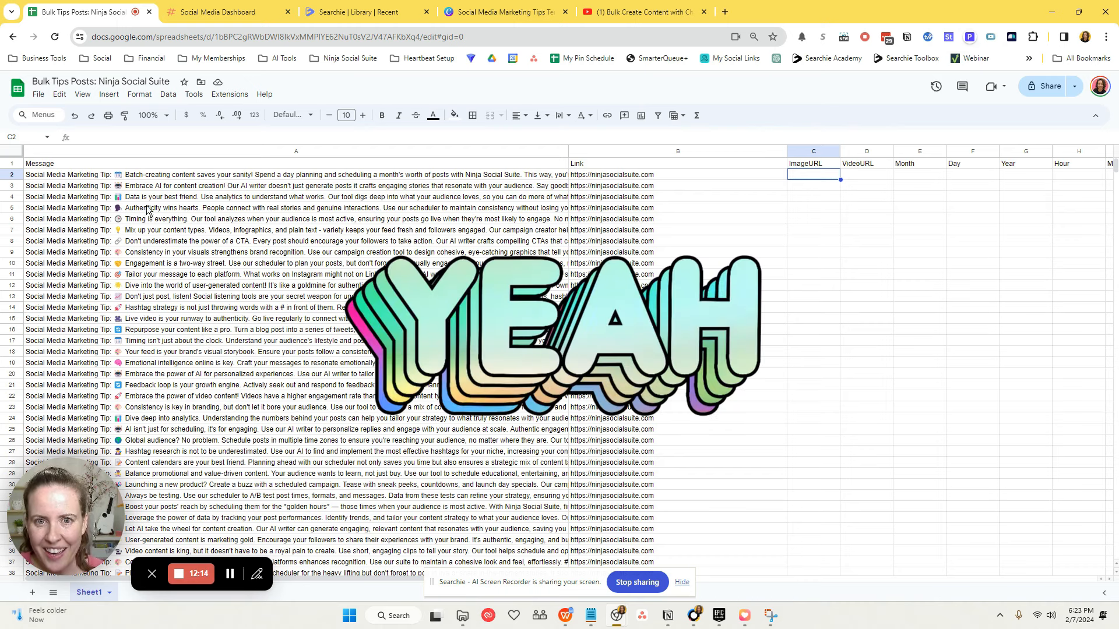
# Download the sheet as a Comma Separated Values (.csv) file and save it in Downloads under the suggested file name.
pyautogui.click(39, 94)
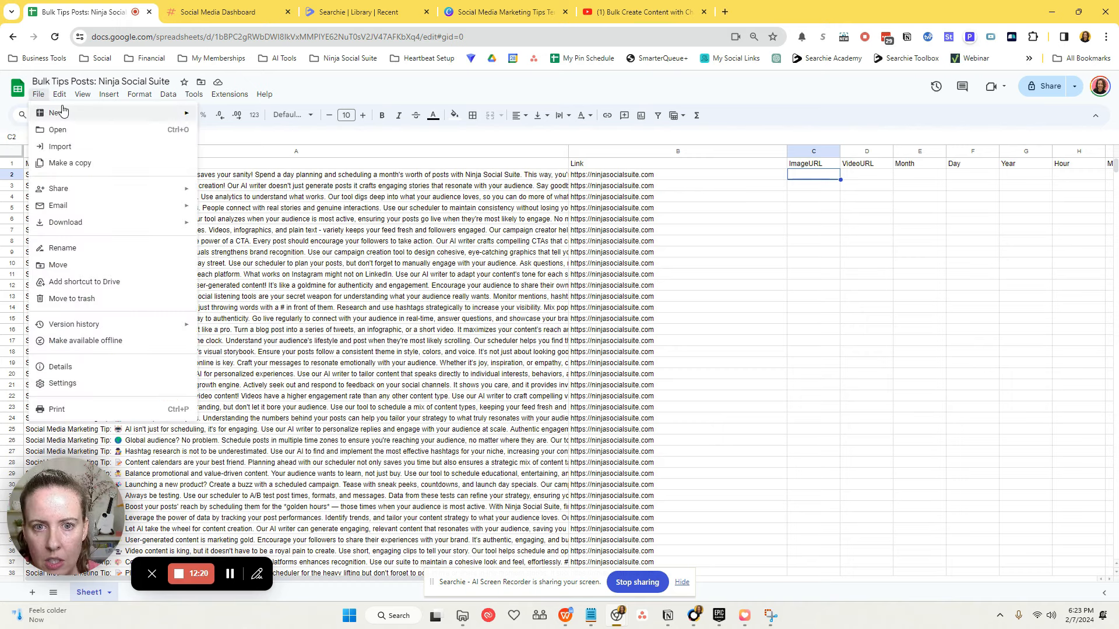
pyautogui.moveTo(78, 214)
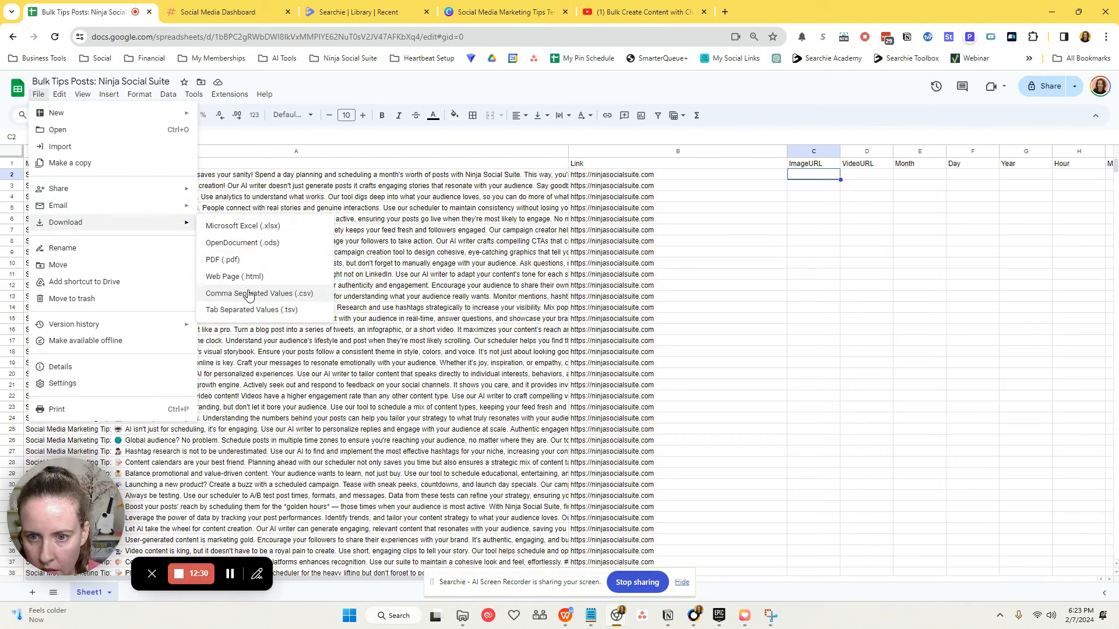
pyautogui.click(249, 294)
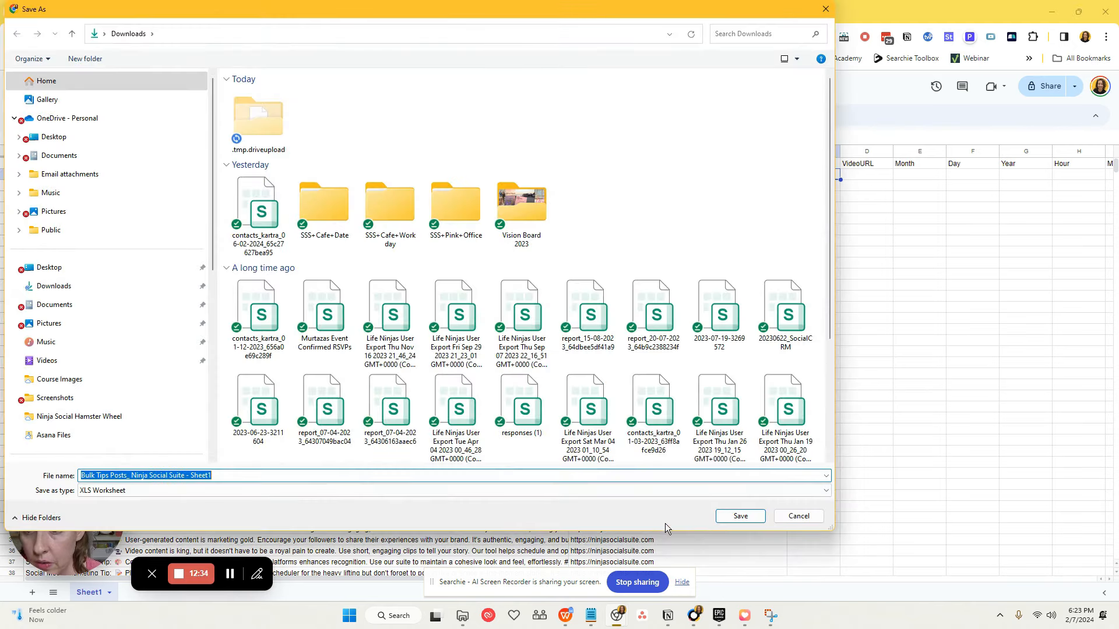
pyautogui.click(740, 516)
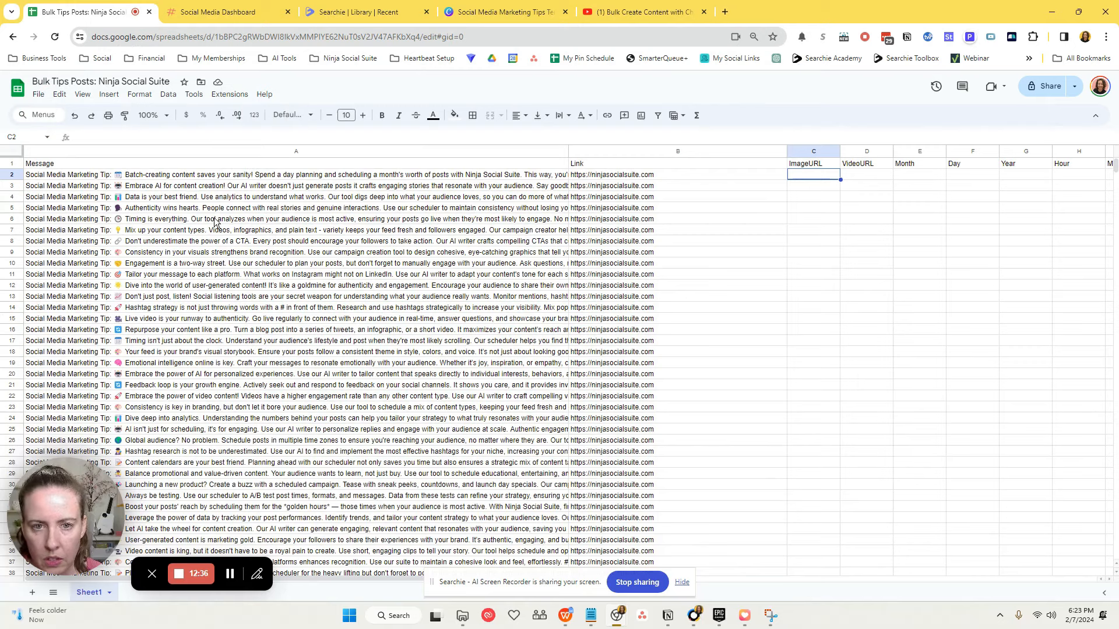
# Switch to Ninja Social Suite and load Bulk Tips Posts_ Ninja Social Suite - Sheet1.csv into the bulk CSV post import.
pyautogui.click(225, 19)
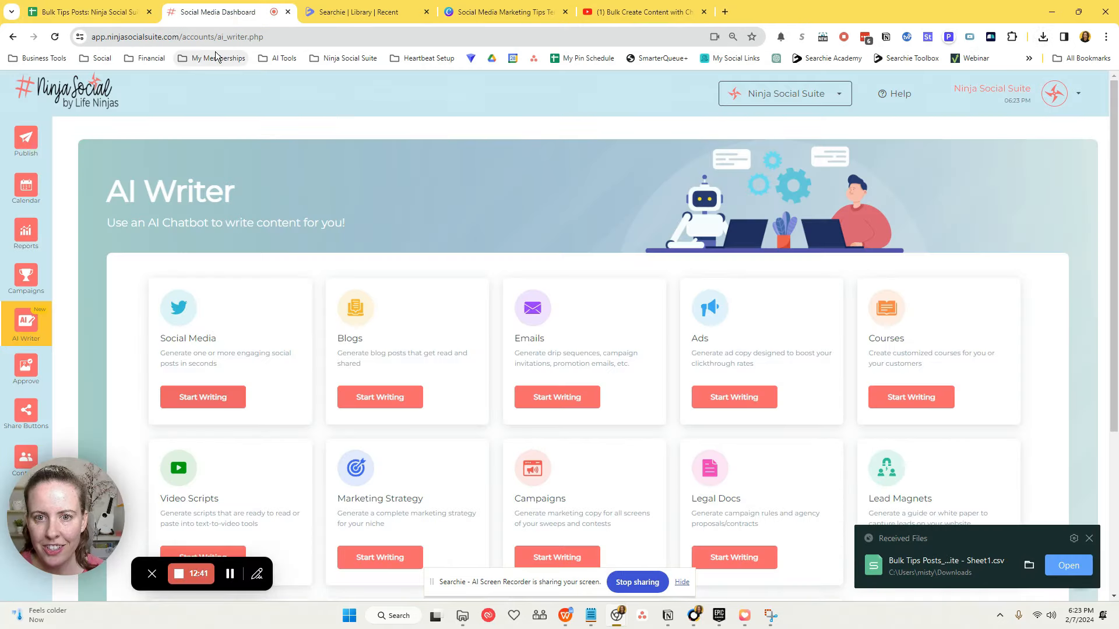
pyautogui.click(24, 146)
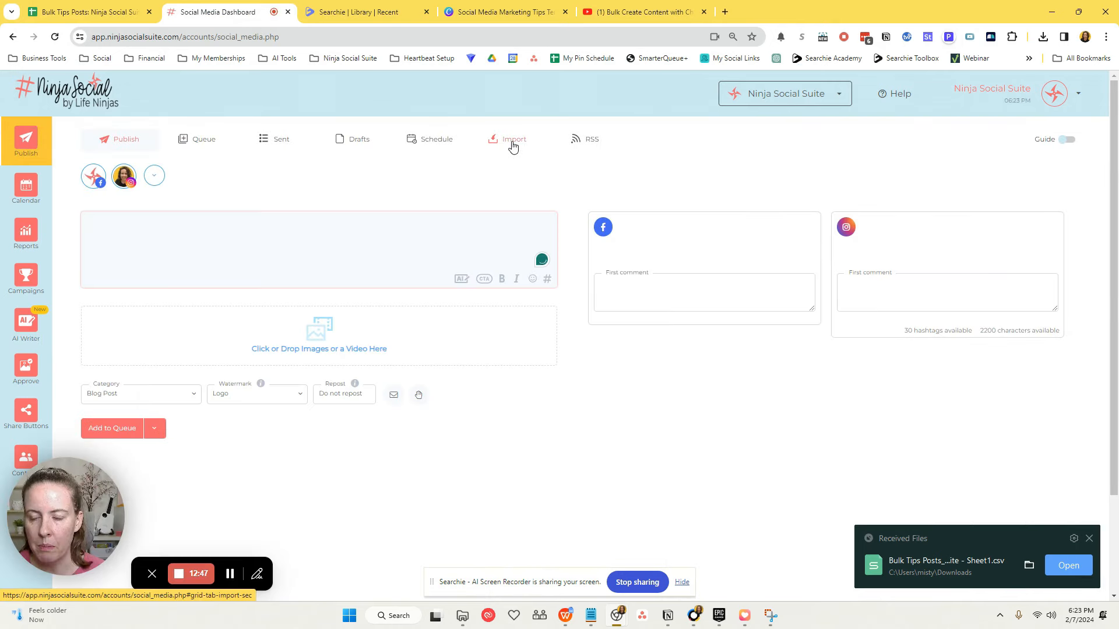
pyautogui.click(512, 144)
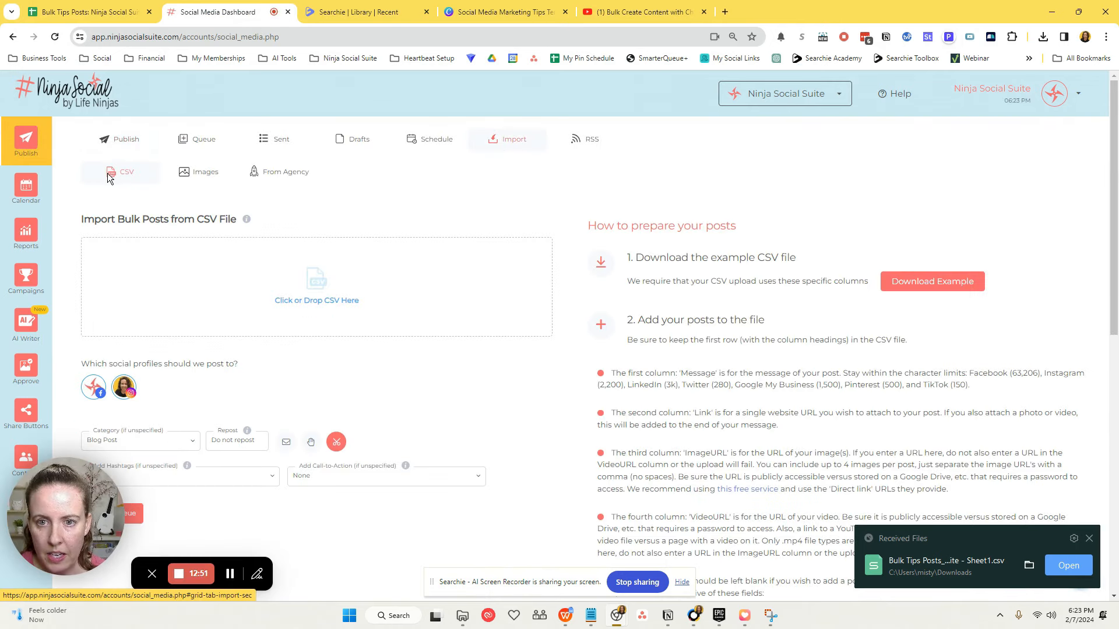
pyautogui.click(325, 289)
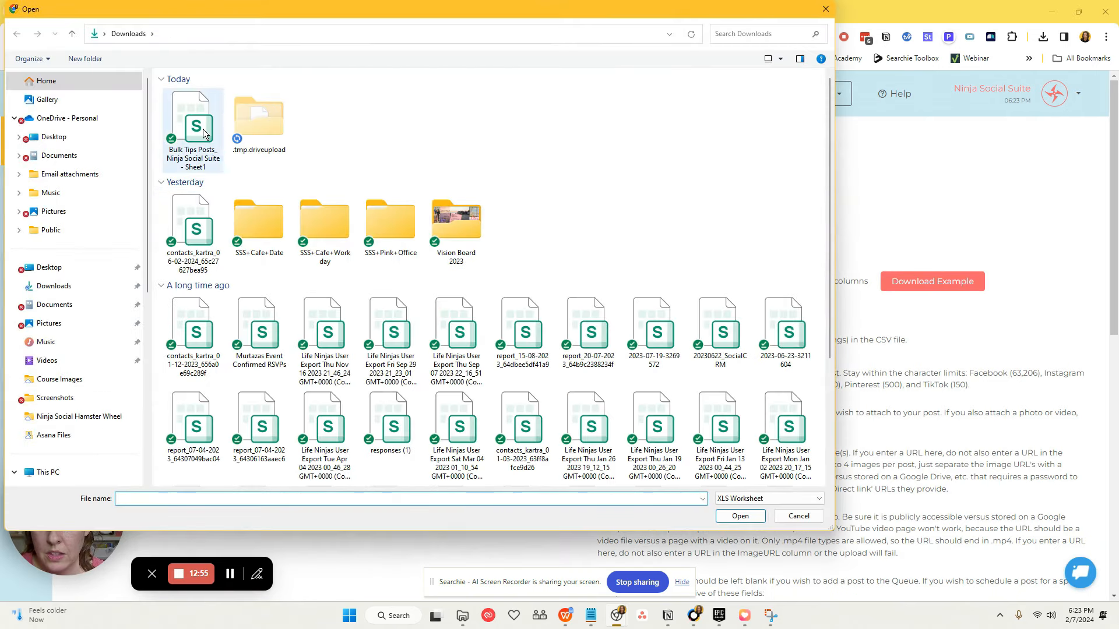
pyautogui.doubleClick(203, 133)
# Deselect the Instagram profile so the imported posts go only to the Ninja Social Suite Facebook profile.
pyautogui.scroll(-2, 459, 364)
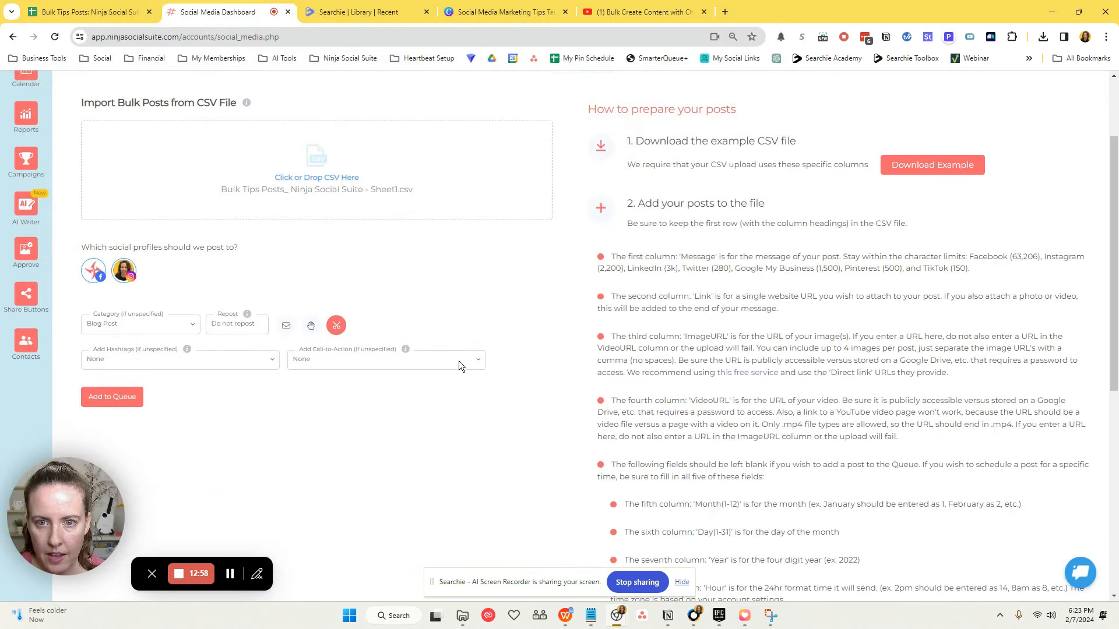
pyautogui.scroll(1, 211, 308)
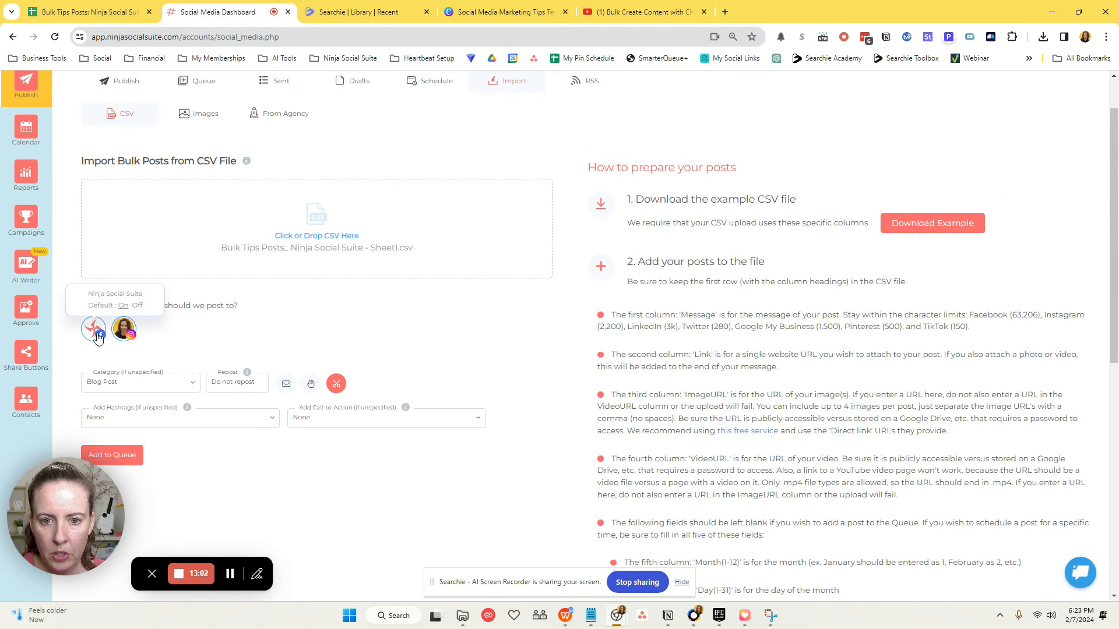
pyautogui.click(124, 333)
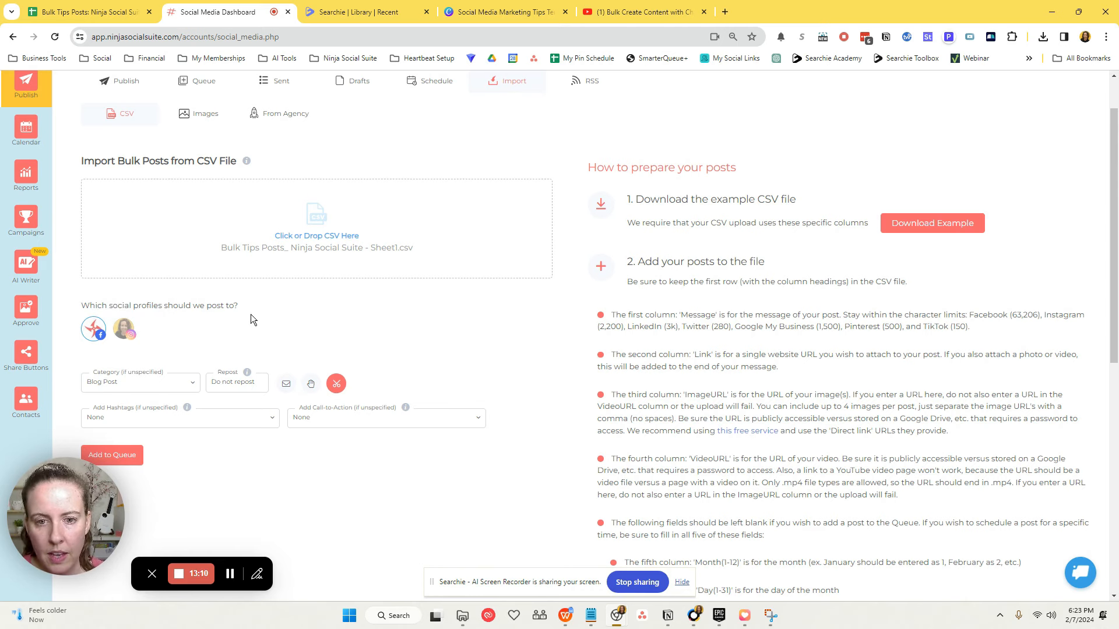
# Set the import's default category to Tips and its repost option to Repost based on queue schedule.
pyautogui.scroll(-2, 203, 327)
pyautogui.click(161, 267)
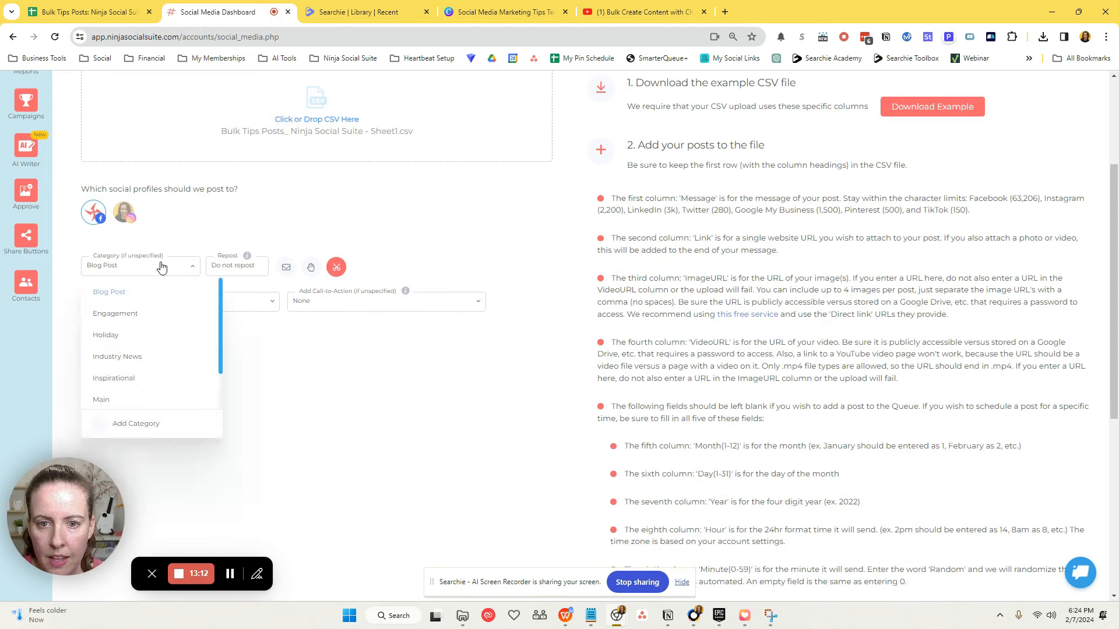
pyautogui.scroll(-1, 173, 347)
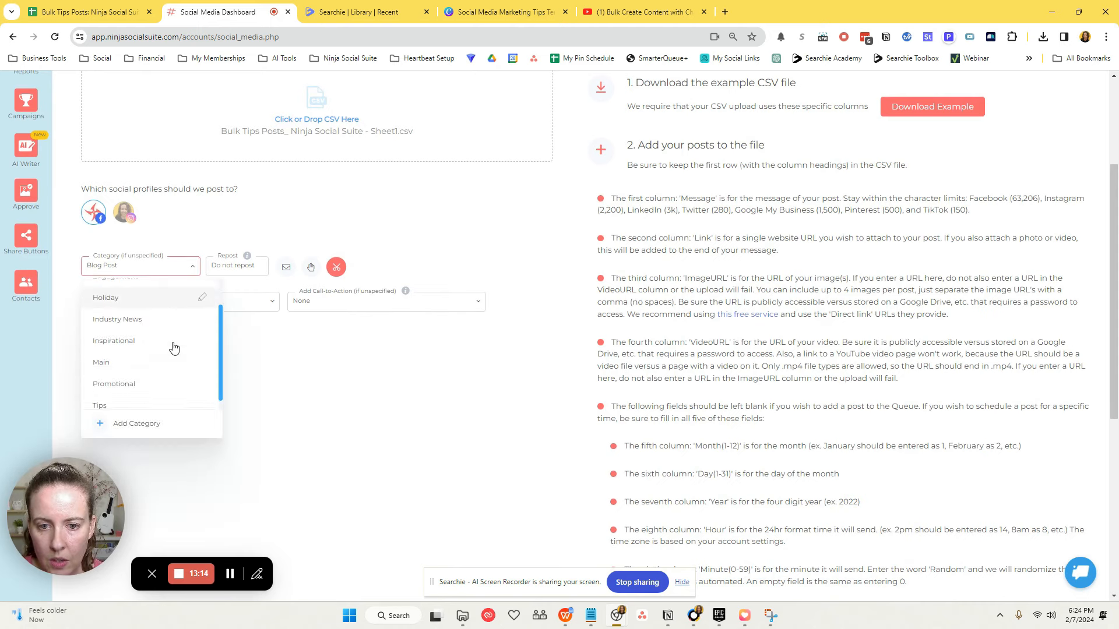
pyautogui.scroll(-2, 173, 347)
pyautogui.click(137, 338)
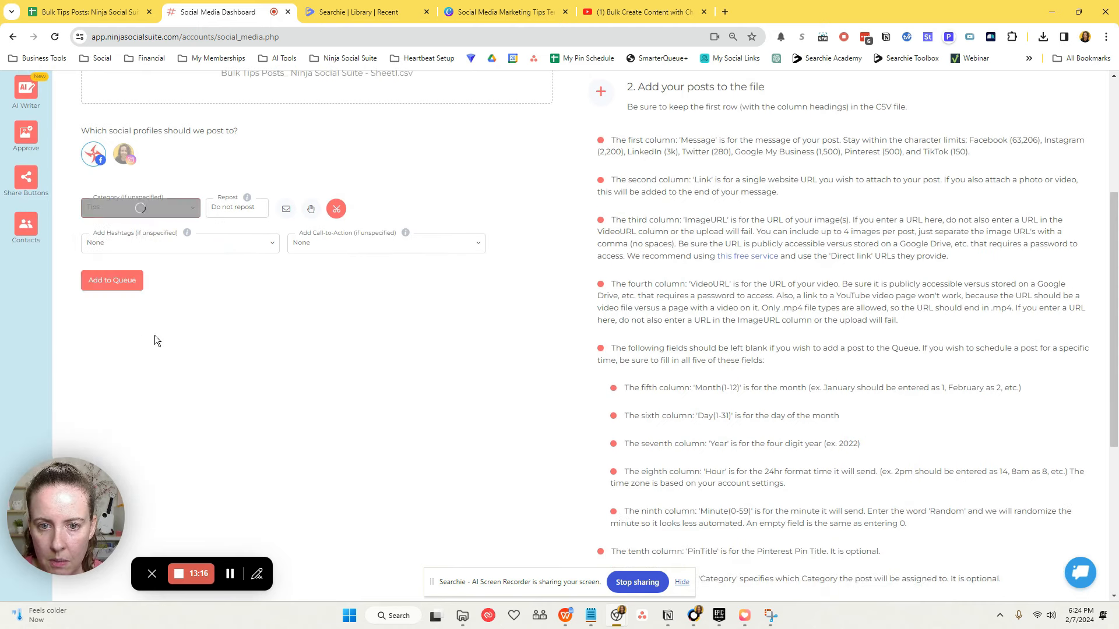
pyautogui.scroll(2, 155, 334)
pyautogui.click(222, 325)
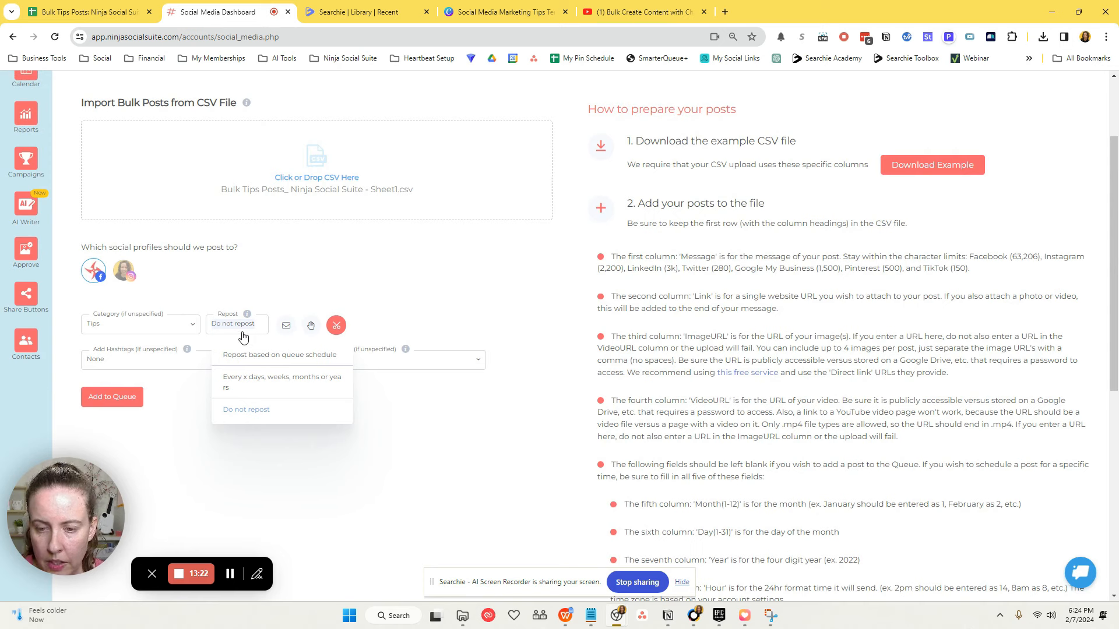
pyautogui.click(244, 355)
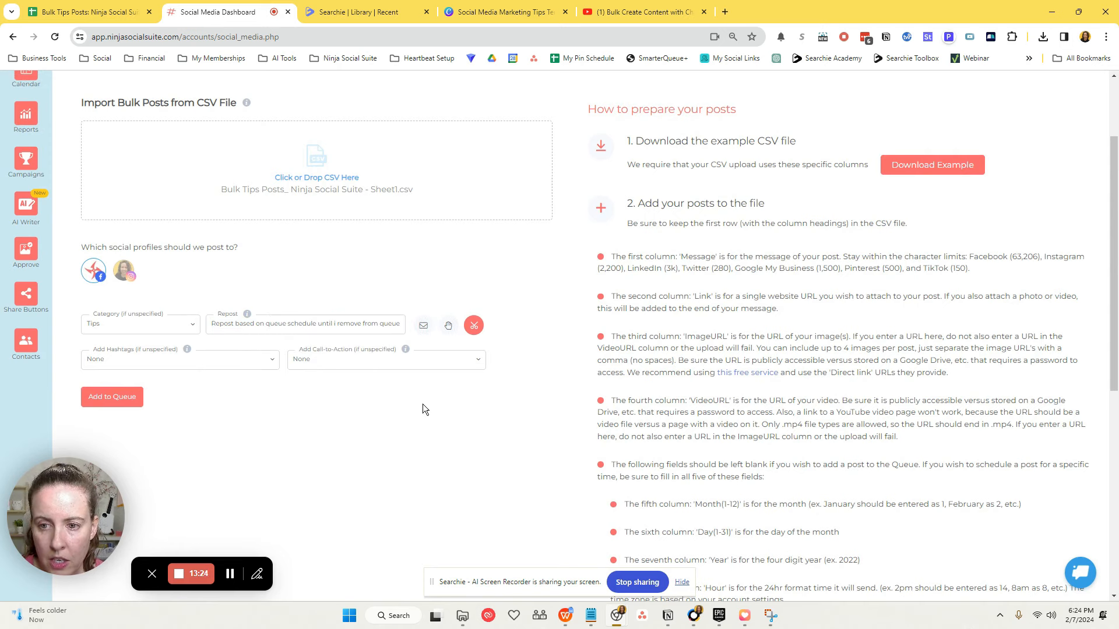
pyautogui.scroll(2, 417, 403)
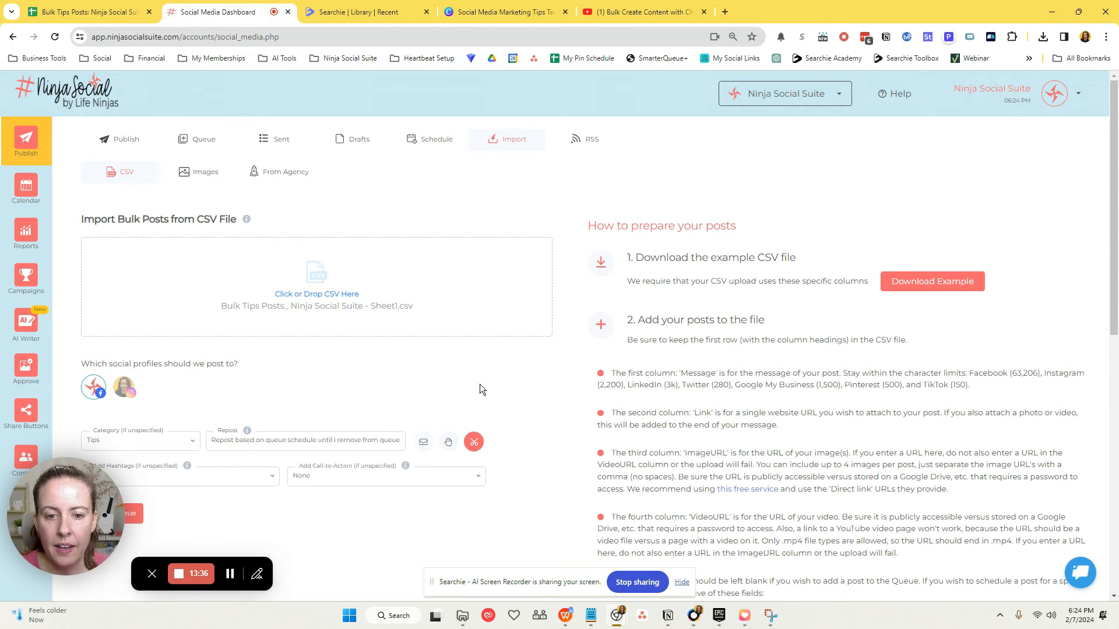
pyautogui.scroll(-4, 443, 374)
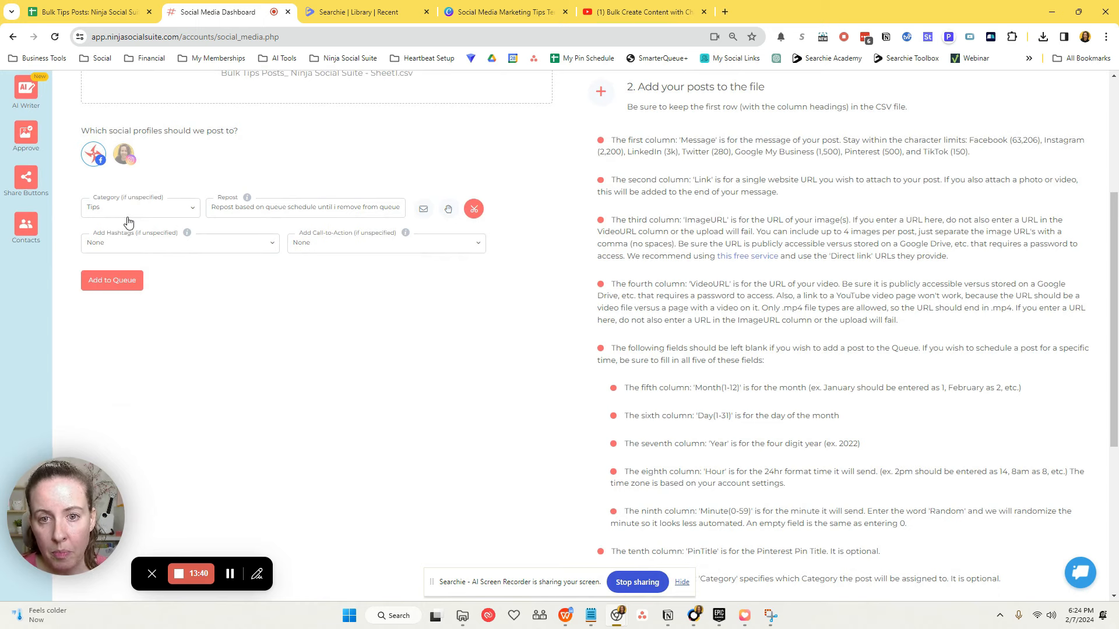
pyautogui.scroll(2, 79, 209)
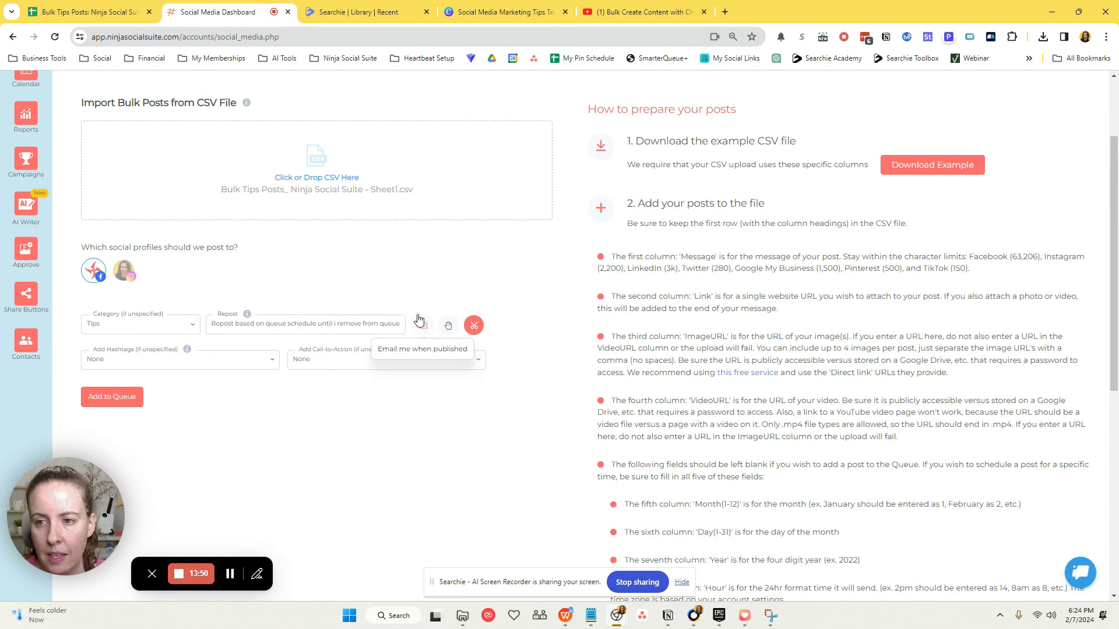
pyautogui.scroll(2, 405, 307)
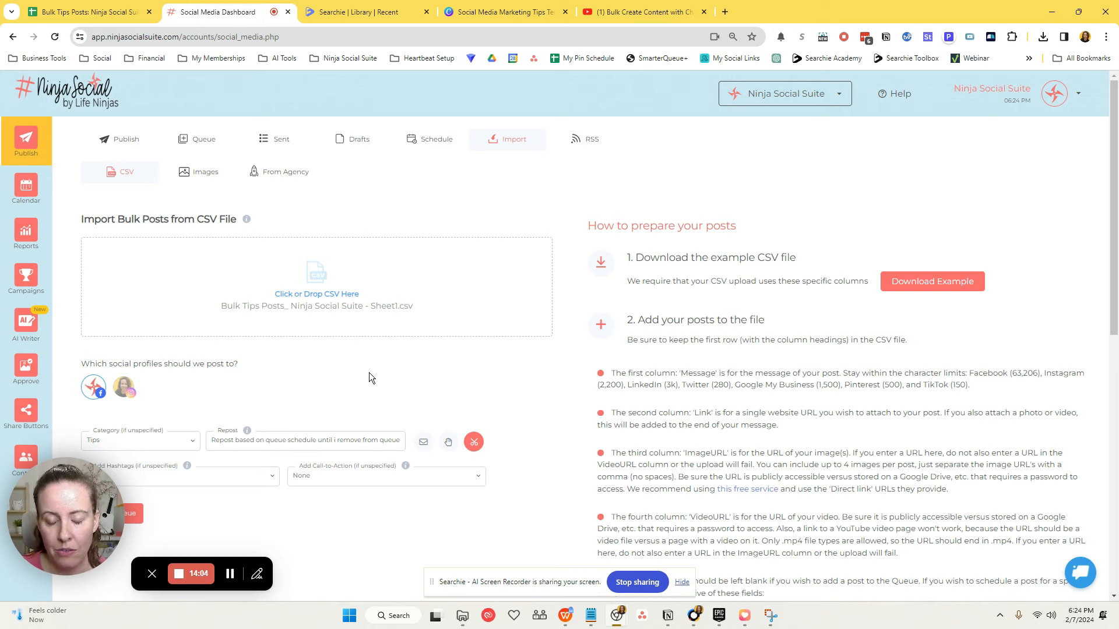
pyautogui.scroll(-2, 372, 380)
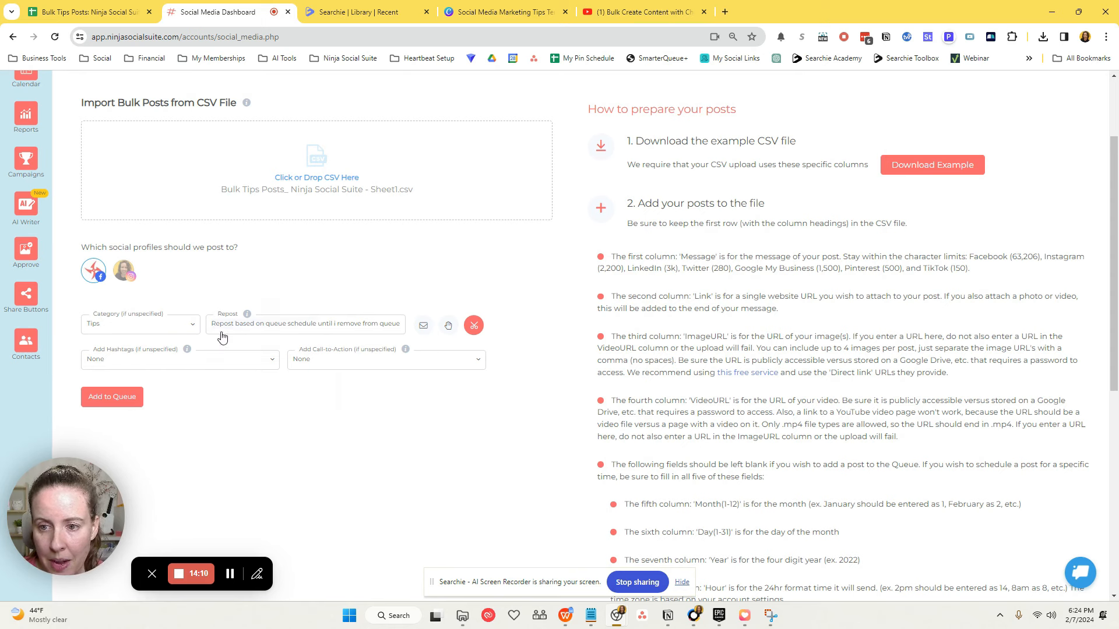
pyautogui.click(199, 368)
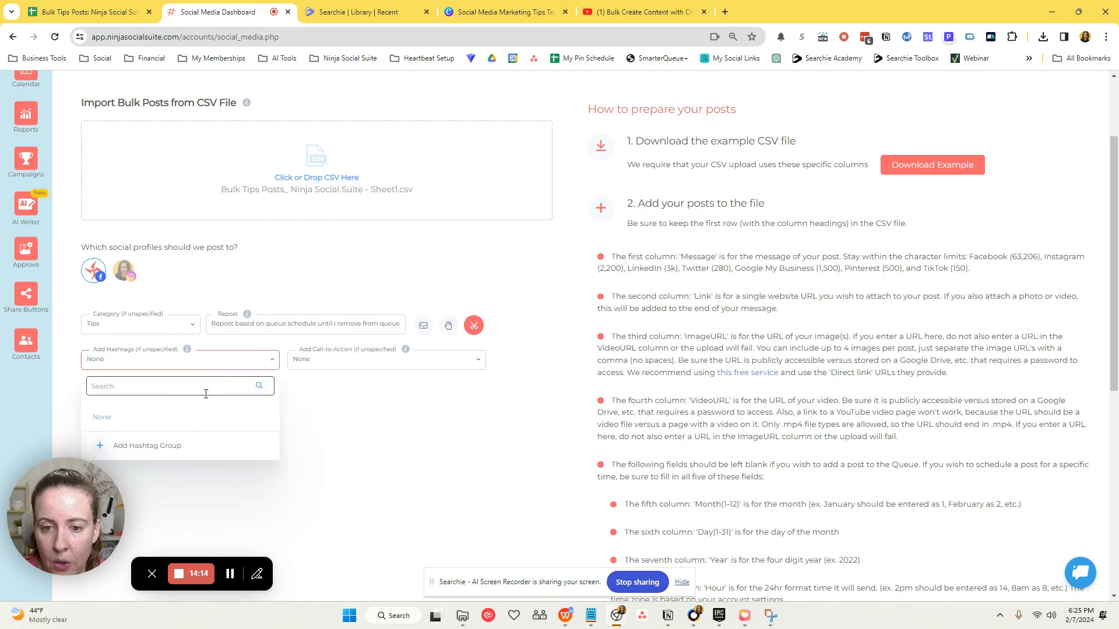
pyautogui.click(415, 414)
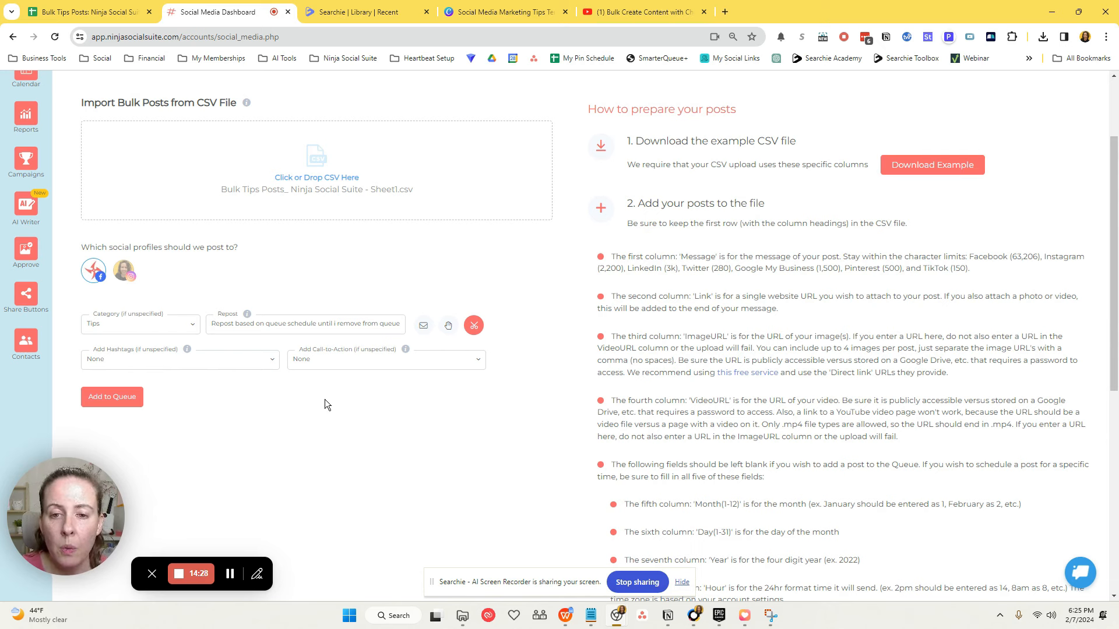
# Start a new hashtag group for the import and name it Industry Tips.
pyautogui.click(242, 360)
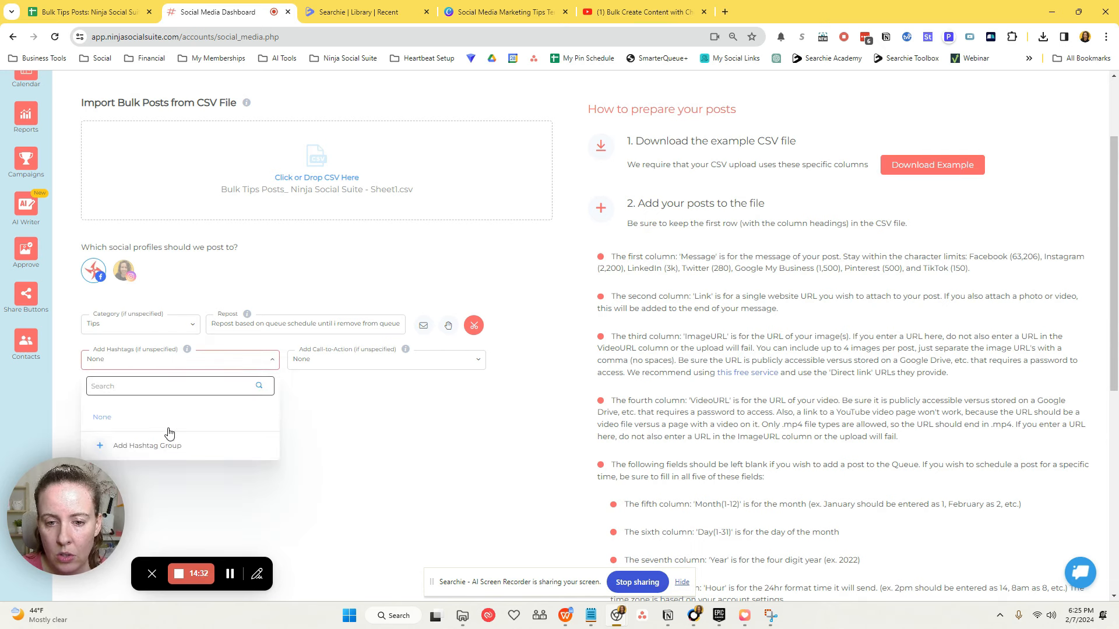
pyautogui.click(215, 446)
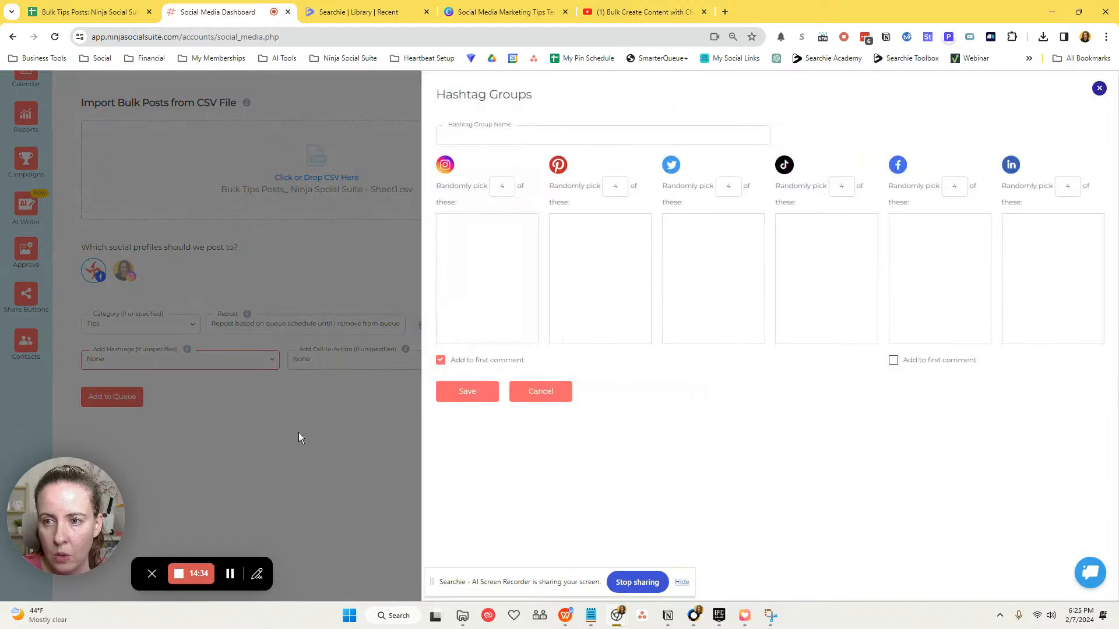
pyautogui.click(545, 128)
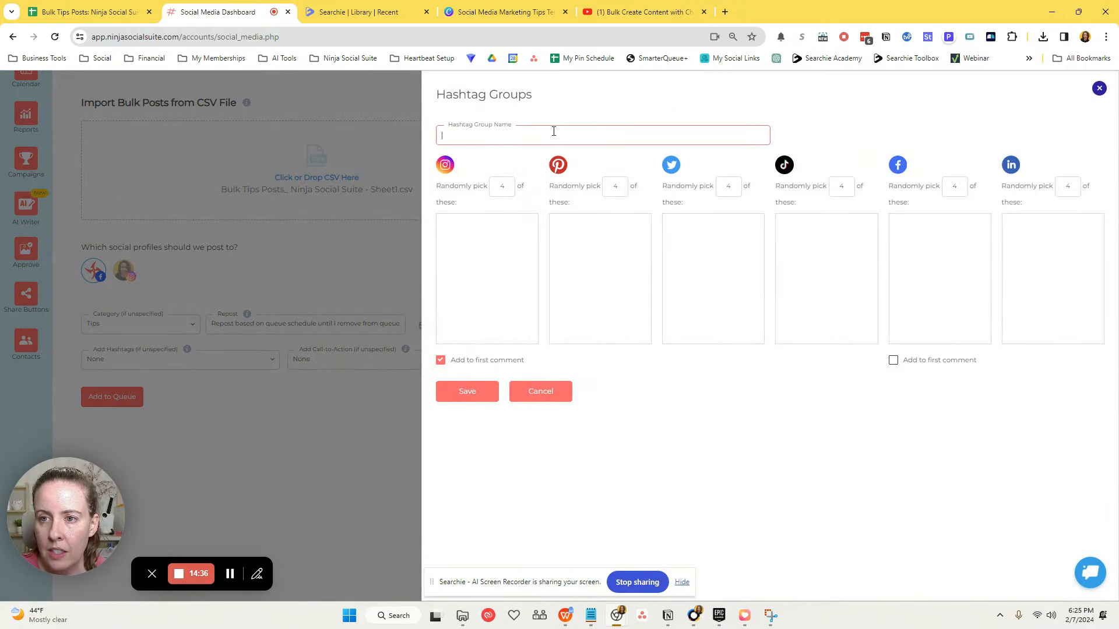
pyautogui.write('Indus')
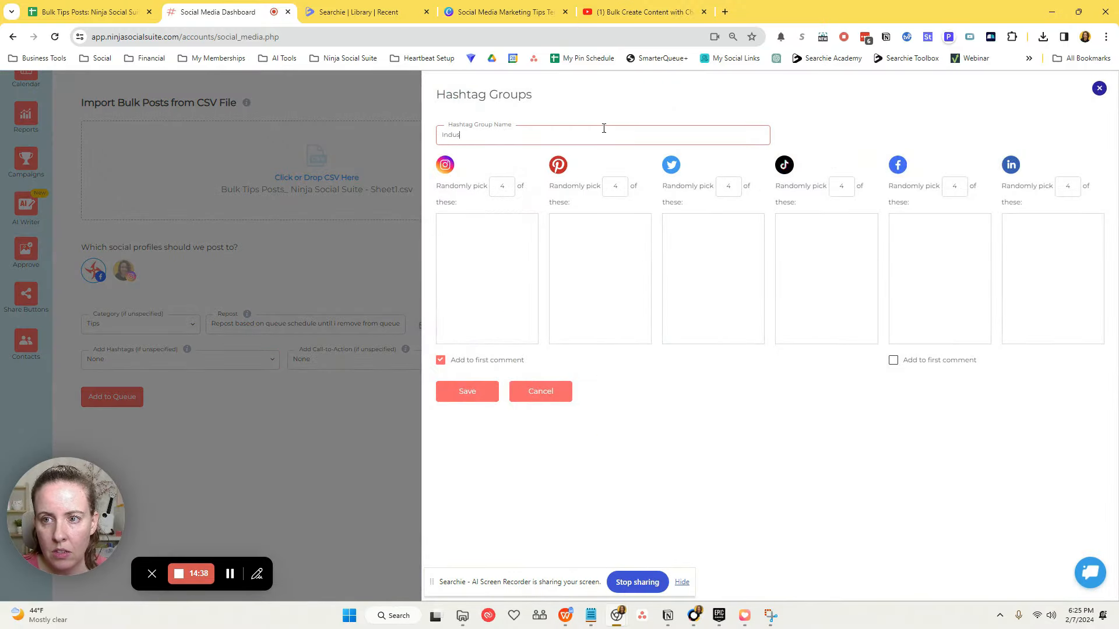
pyautogui.write('try Tips')
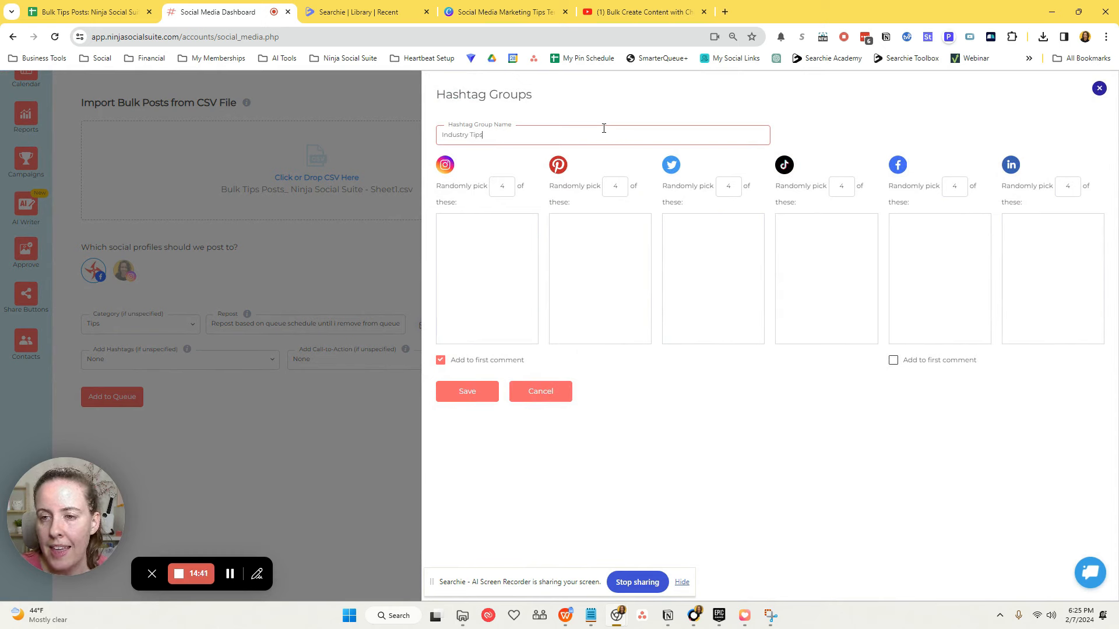
# Enter #socialmediascheduling and #socialmediamarketing on separate lines as the Instagram hashtags of the Industry Tips group.
pyautogui.click(482, 245)
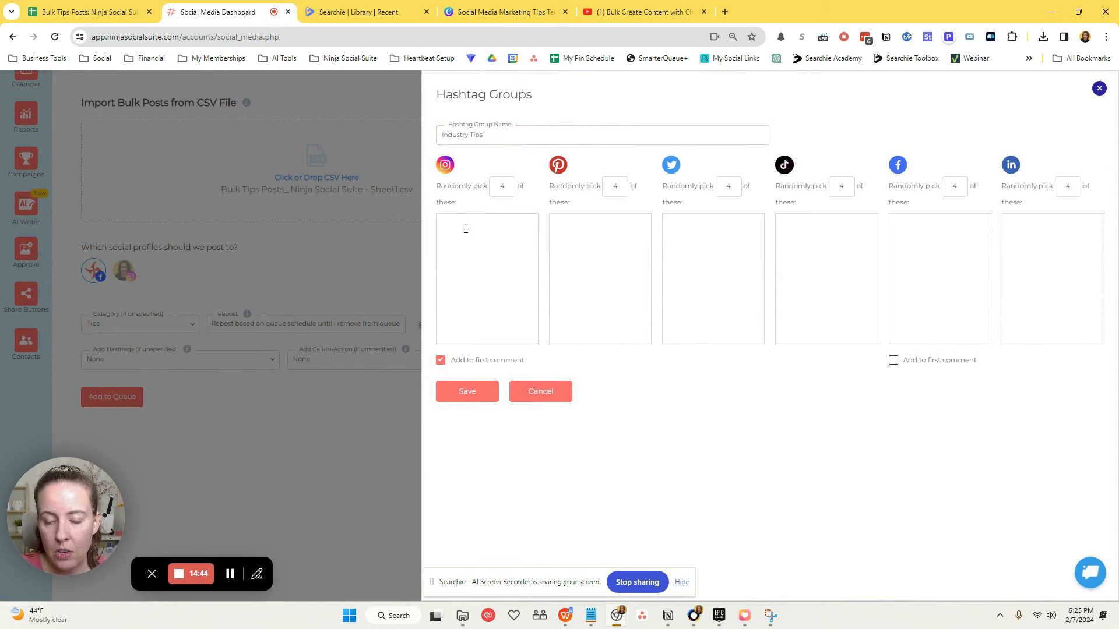
pyautogui.write('#s')
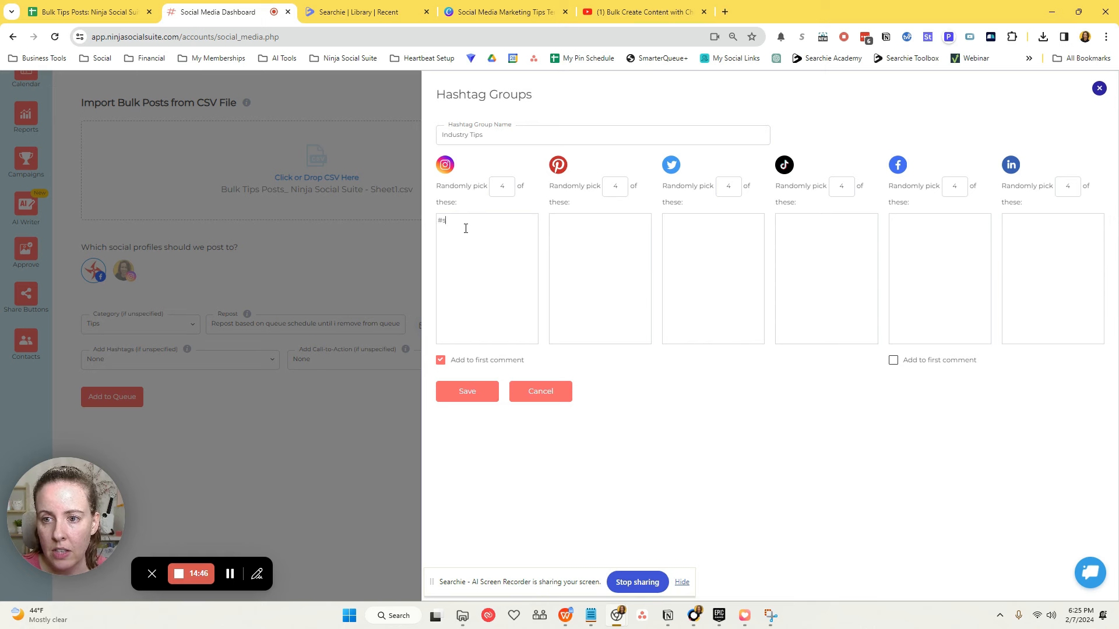
pyautogui.write('ocialme')
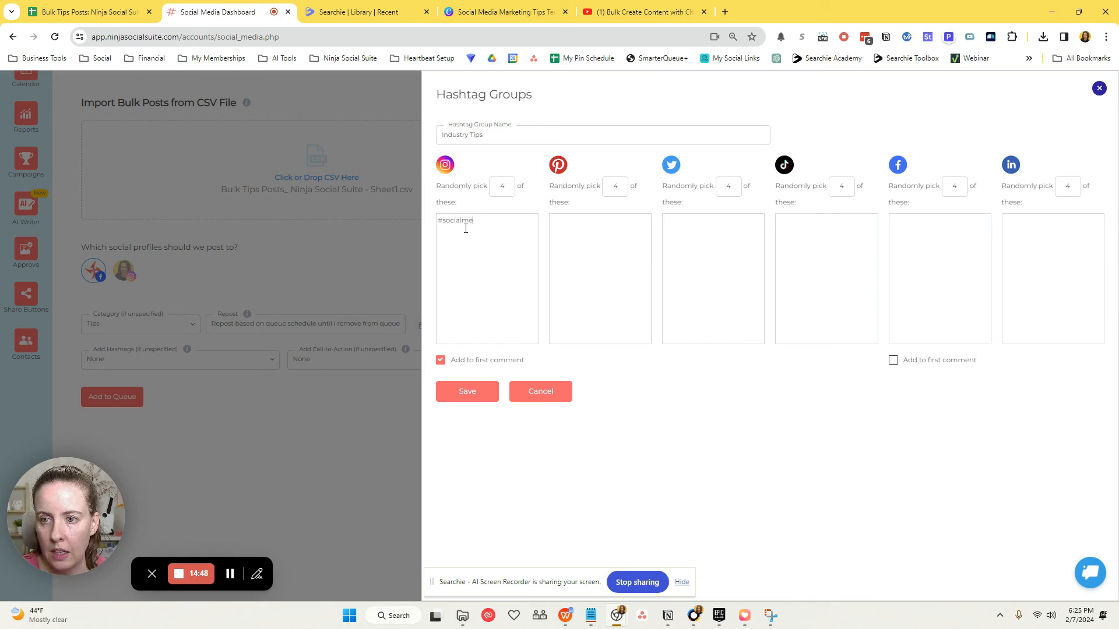
pyautogui.write('diascheduling')
pyautogui.press('Return')
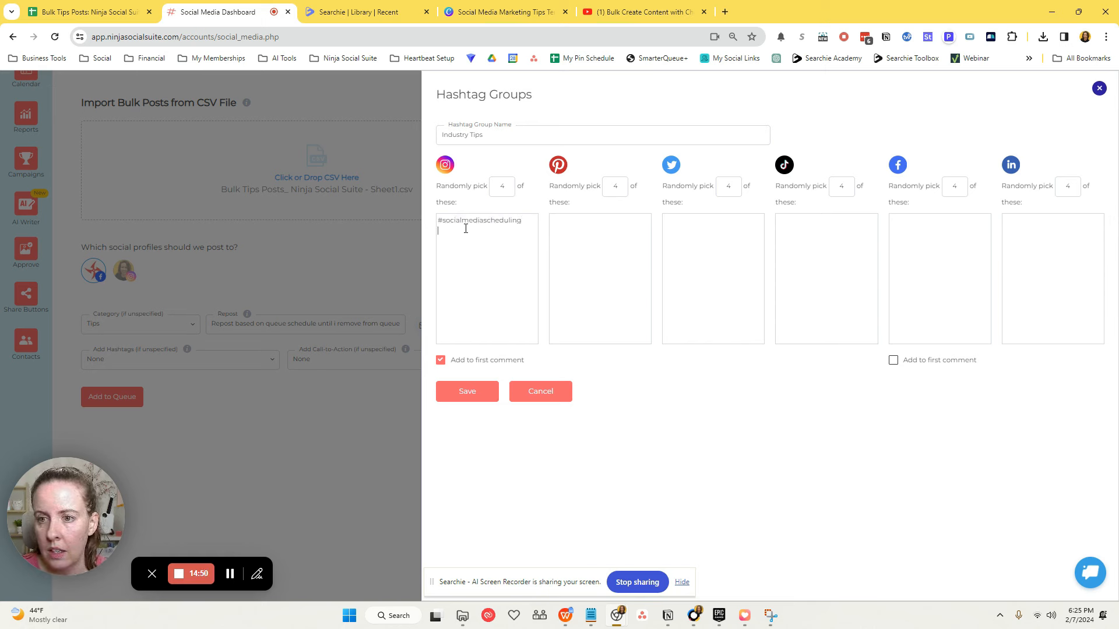
pyautogui.write('#socialmedia')
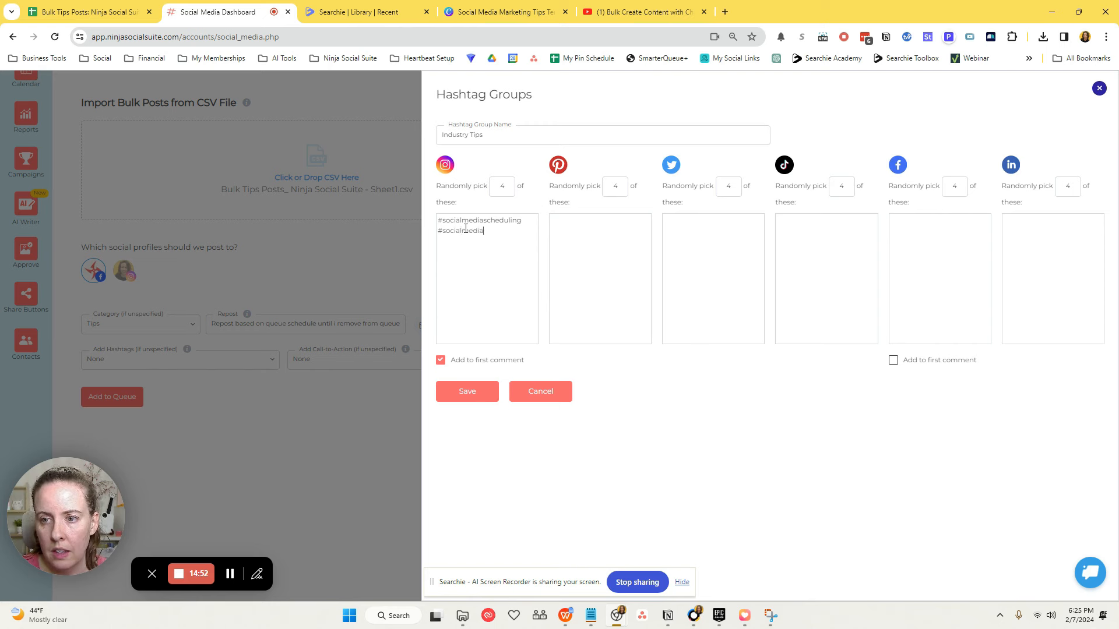
pyautogui.write('marketing')
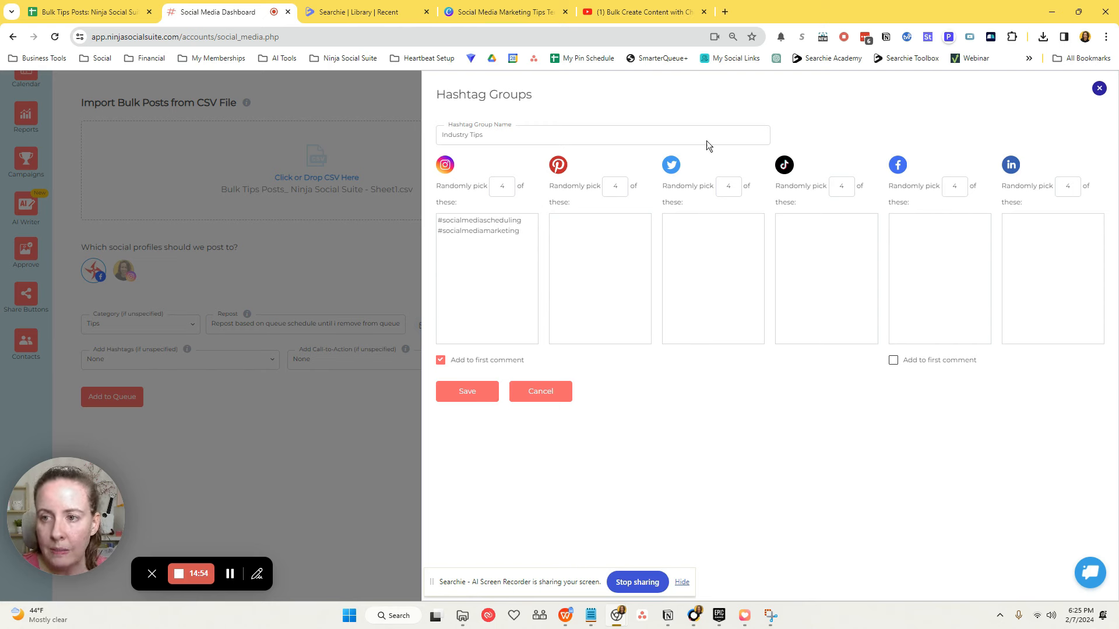
pyautogui.moveTo(522, 231); pyautogui.dragTo(423, 221)
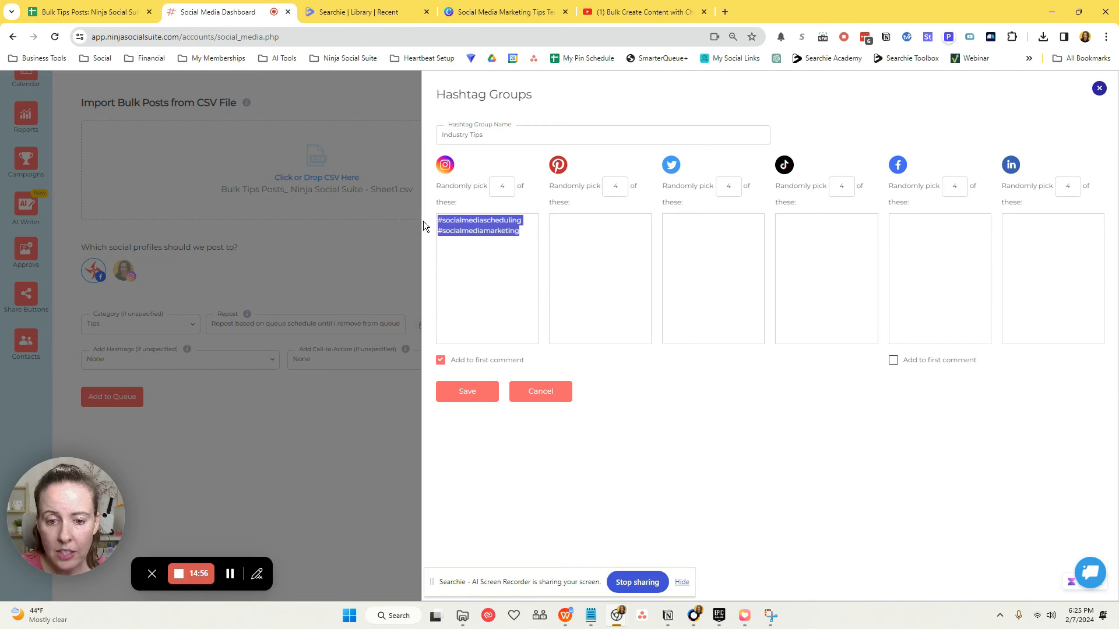
pyautogui.click(602, 231)
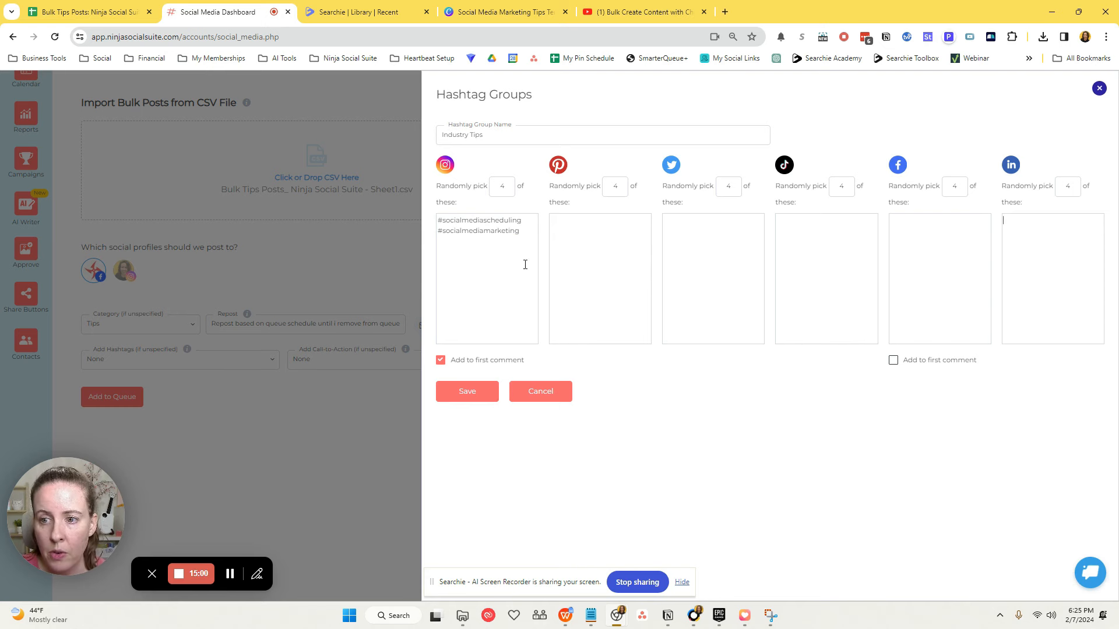
pyautogui.doubleClick(495, 187)
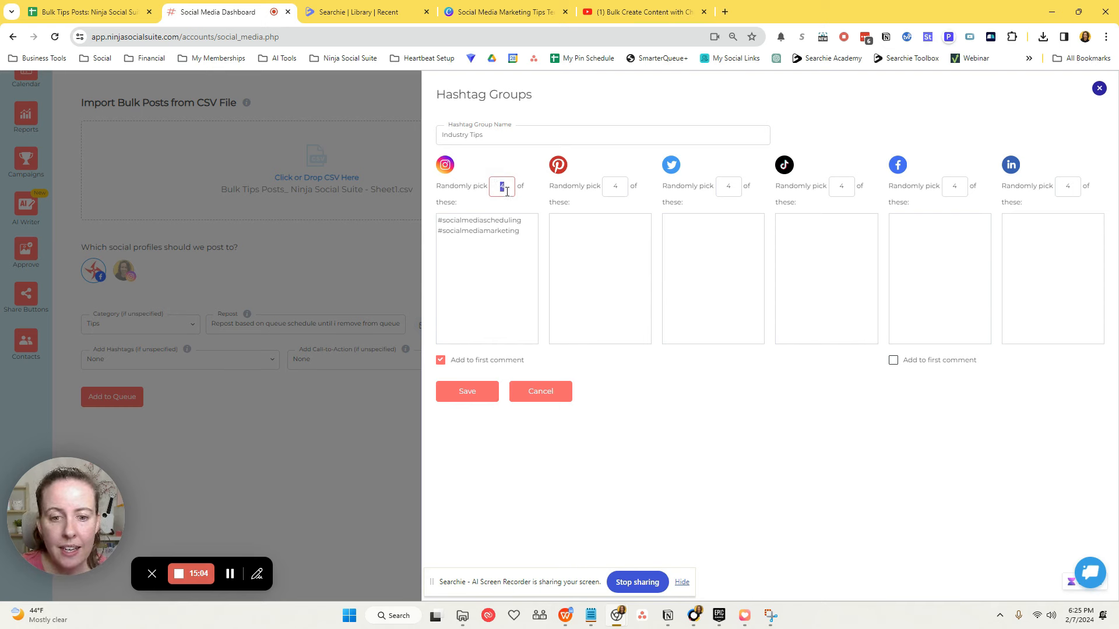
pyautogui.moveTo(527, 232); pyautogui.dragTo(432, 209)
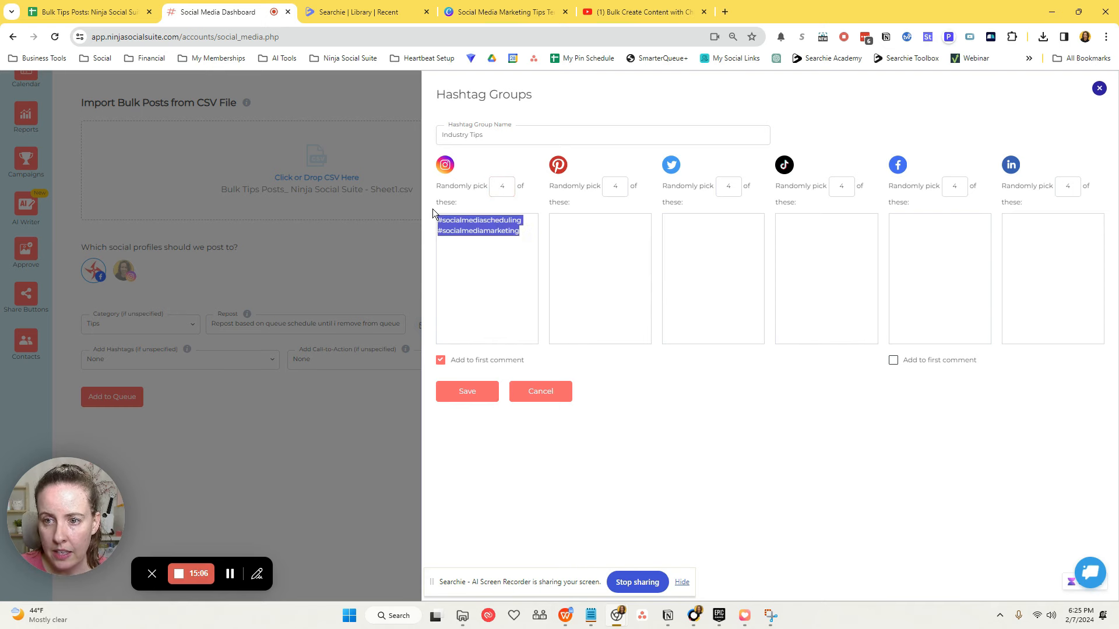
pyautogui.doubleClick(502, 188)
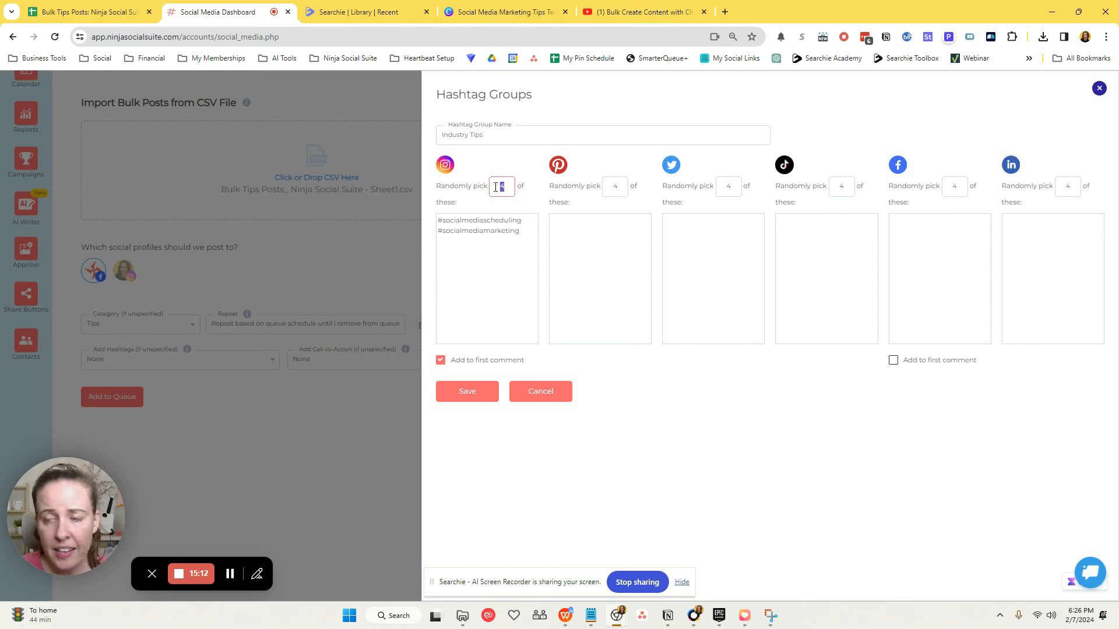
# Discard the Industry Tips hashtag group without saving it.
pyautogui.doubleClick(627, 188)
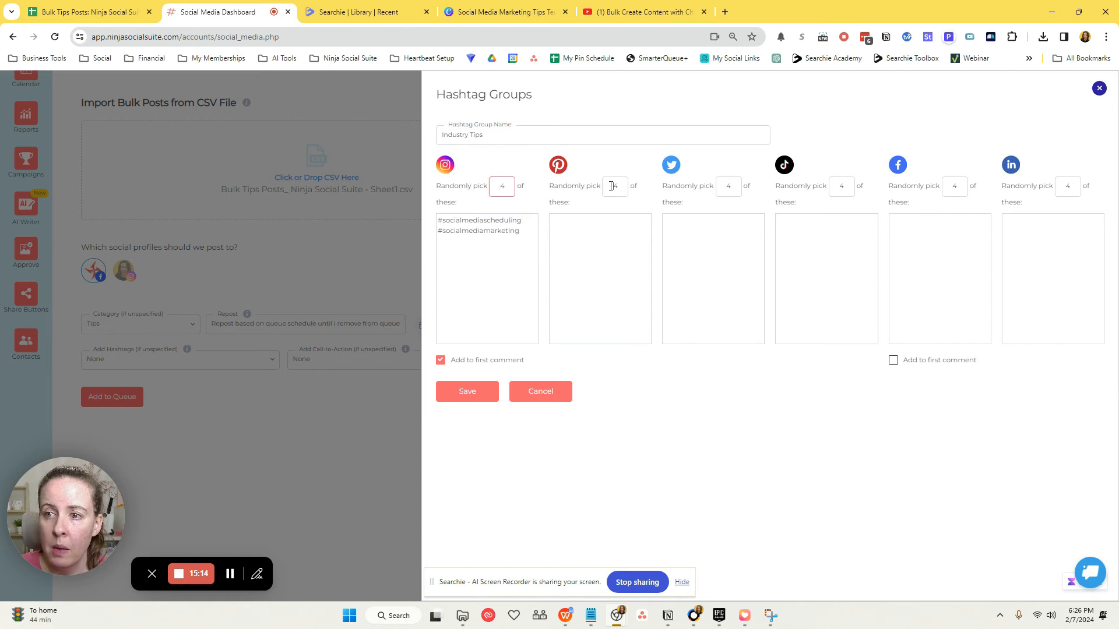
pyautogui.doubleClick(728, 185)
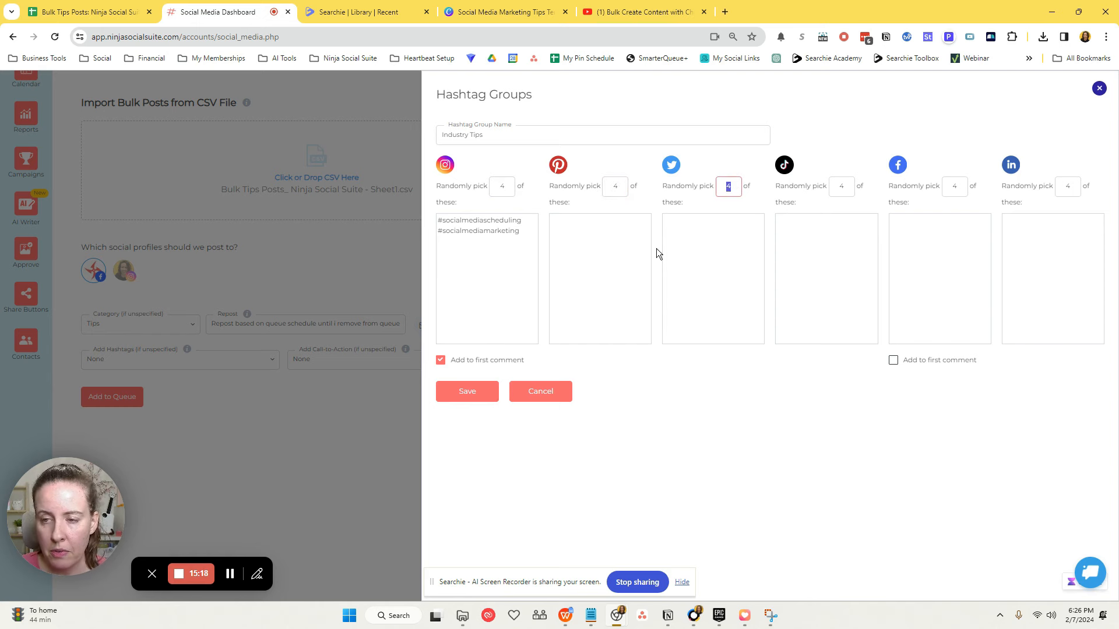
pyautogui.click(506, 242)
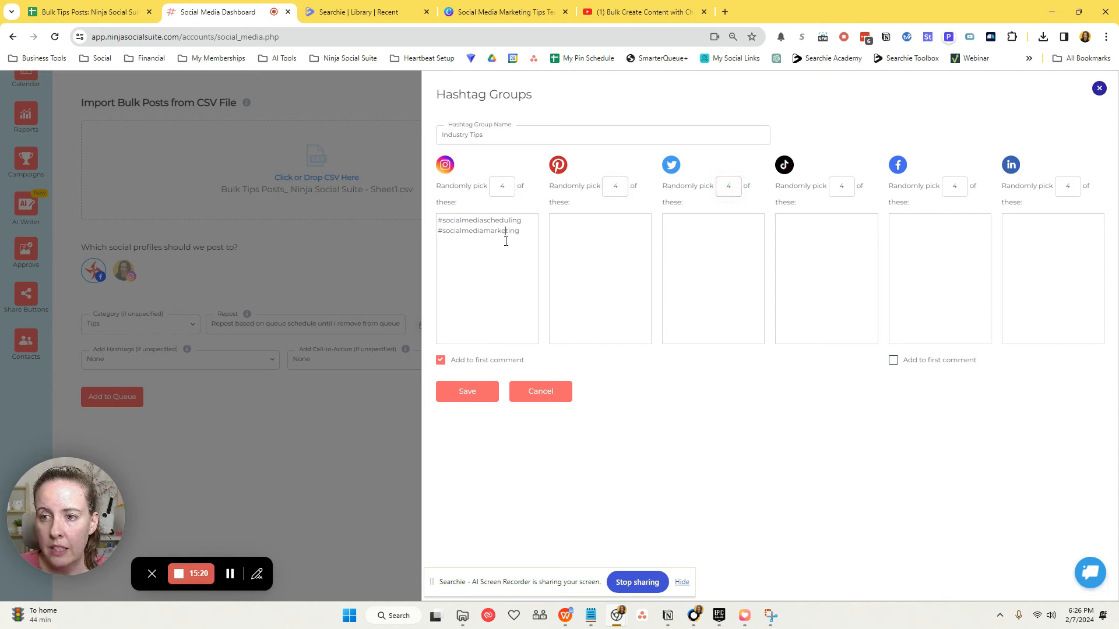
pyautogui.moveTo(525, 232); pyautogui.dragTo(411, 219)
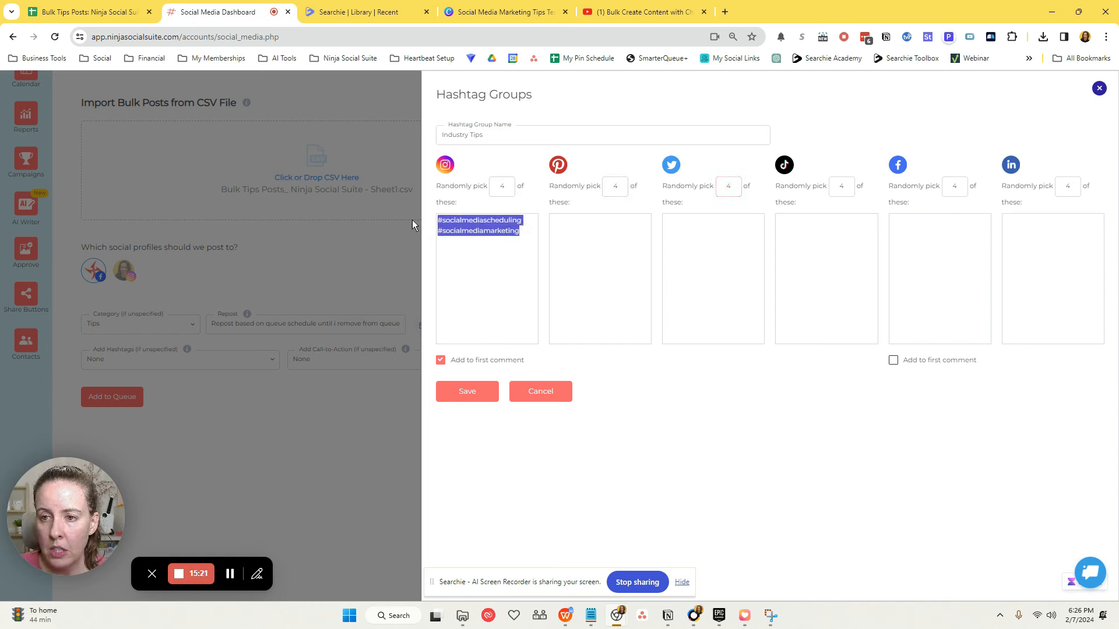
pyautogui.click(457, 227)
pyautogui.moveTo(524, 231); pyautogui.dragTo(412, 215)
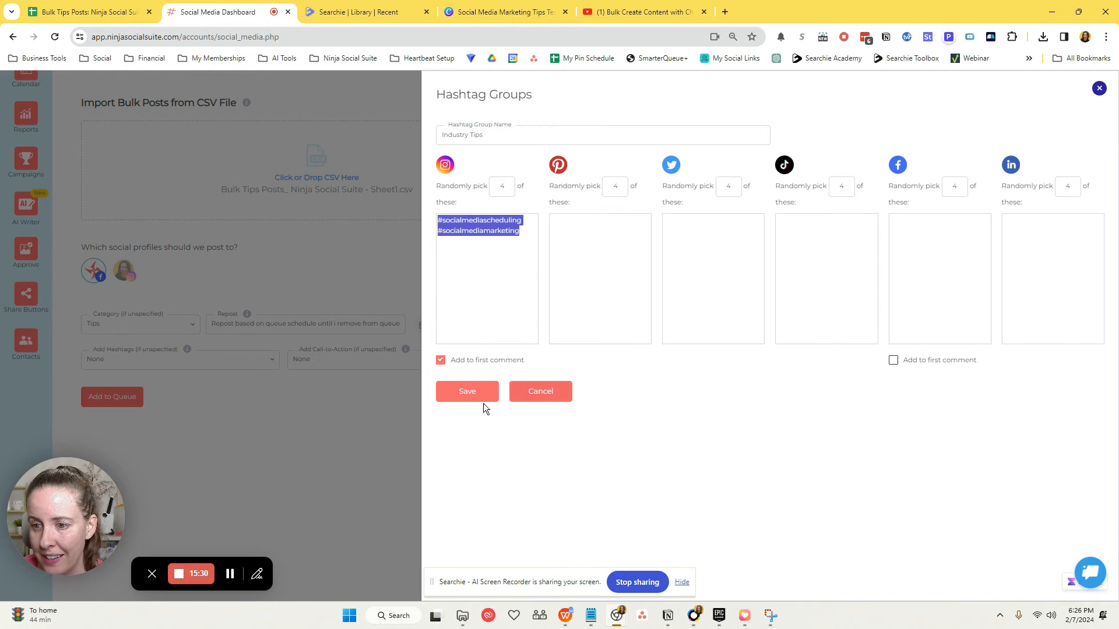
pyautogui.click(551, 392)
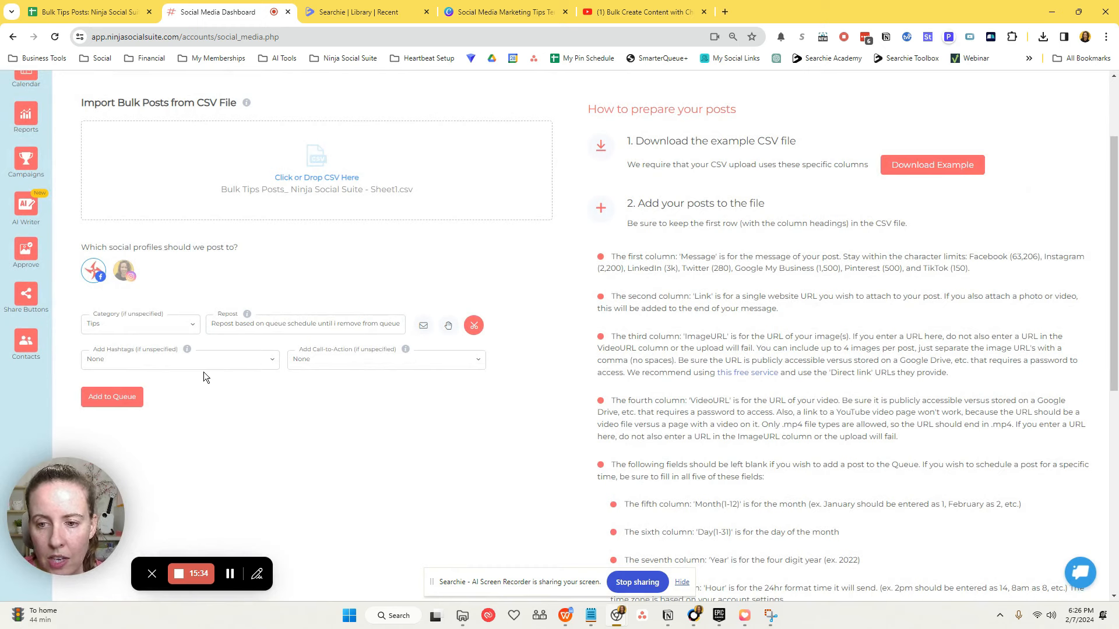
# Examine the import's call-to-action choices and the form for adding a call-to-action group, keeping the setting at None.
pyautogui.click(353, 365)
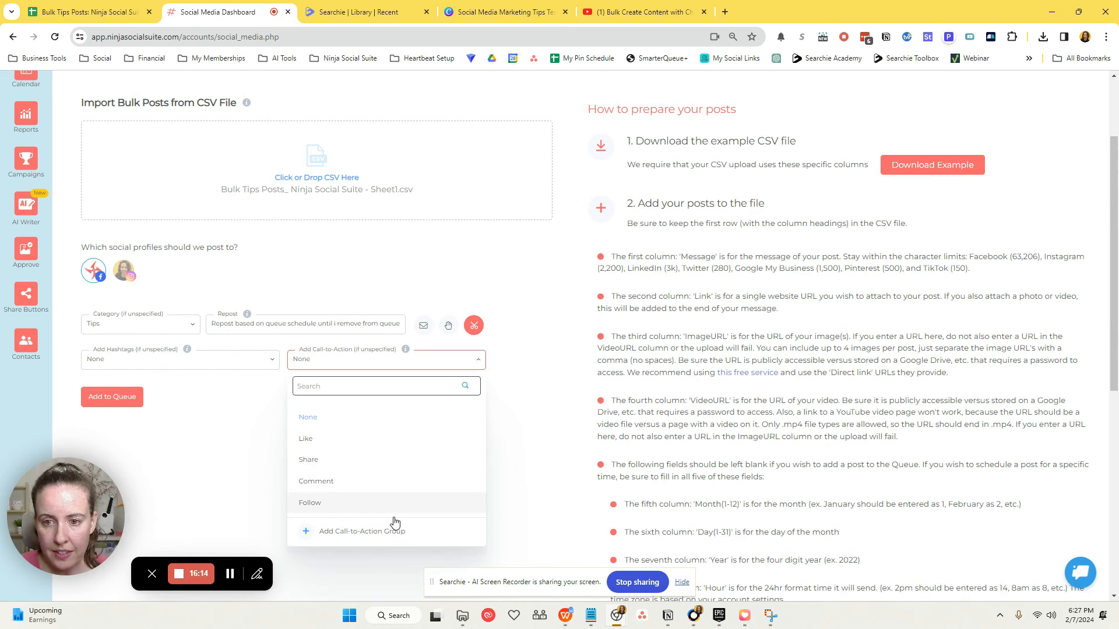
pyautogui.click(367, 537)
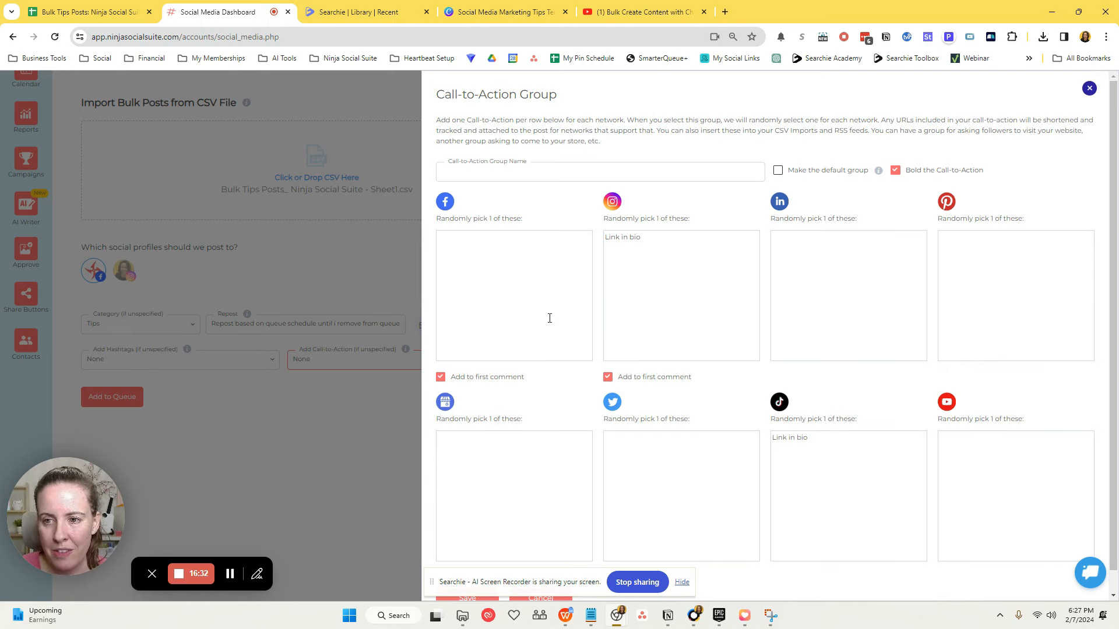
pyautogui.click(383, 449)
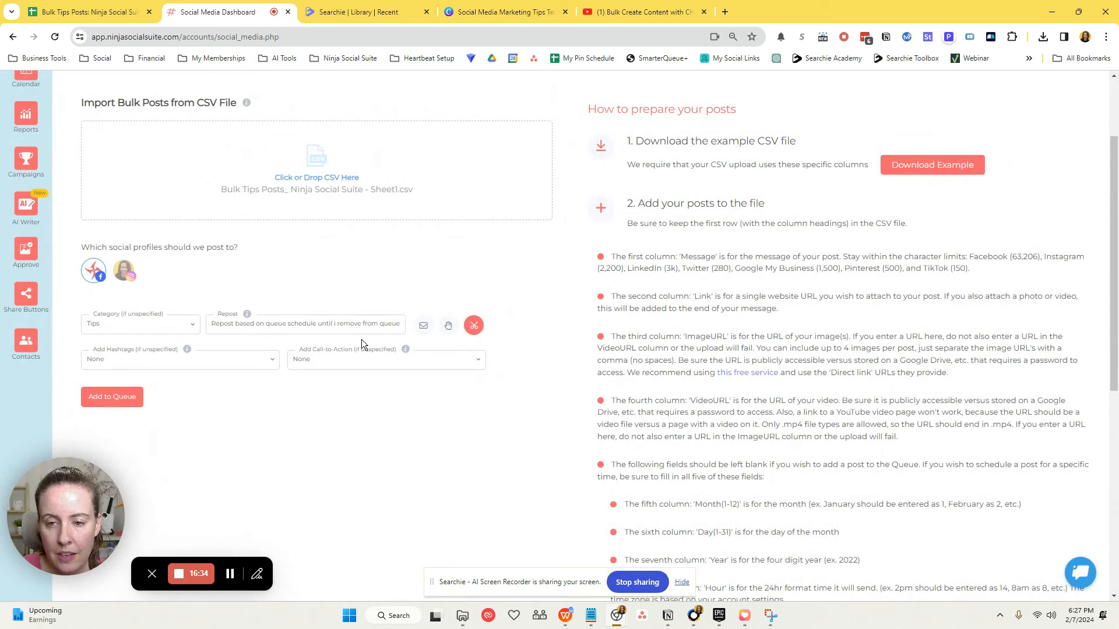
pyautogui.click(474, 361)
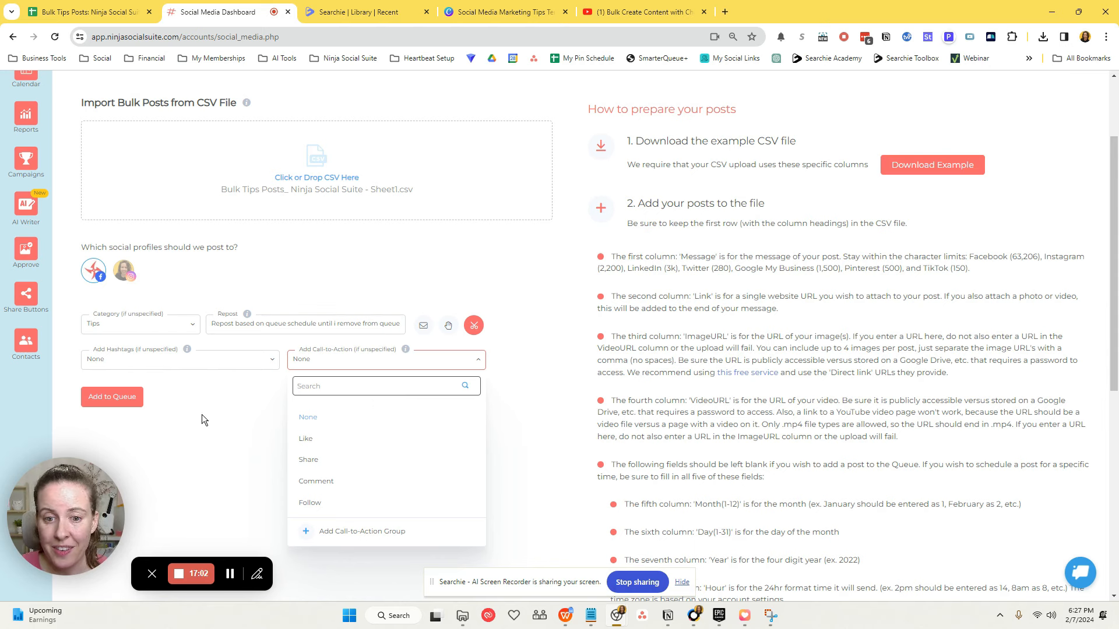
pyautogui.click(247, 401)
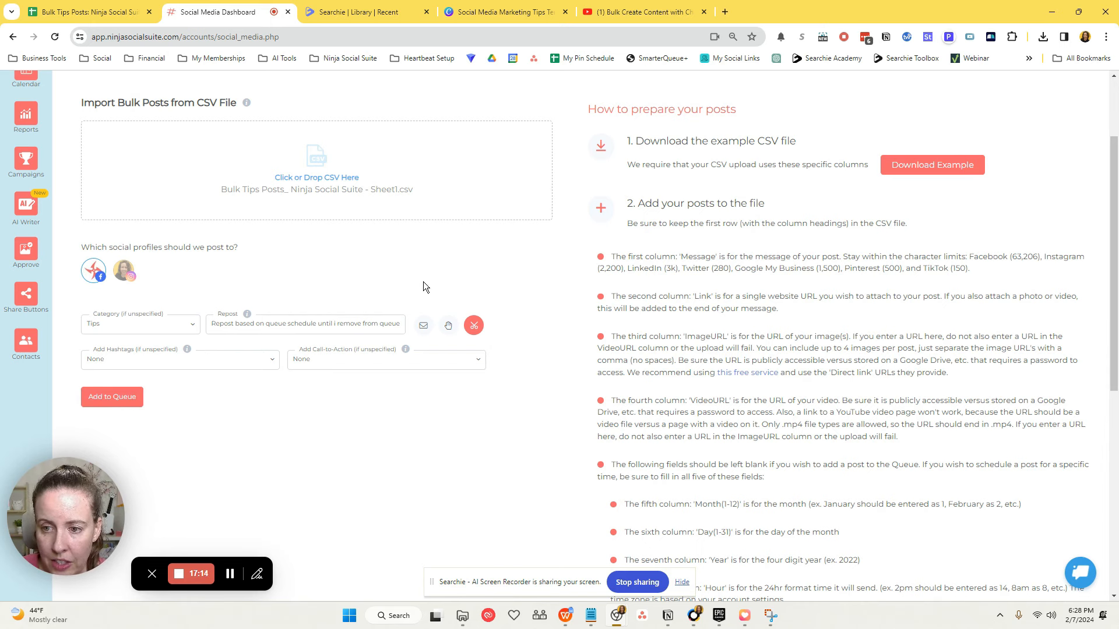
# Turn on hold for approval for the CSV import and add the posts to the queue.
pyautogui.click(448, 328)
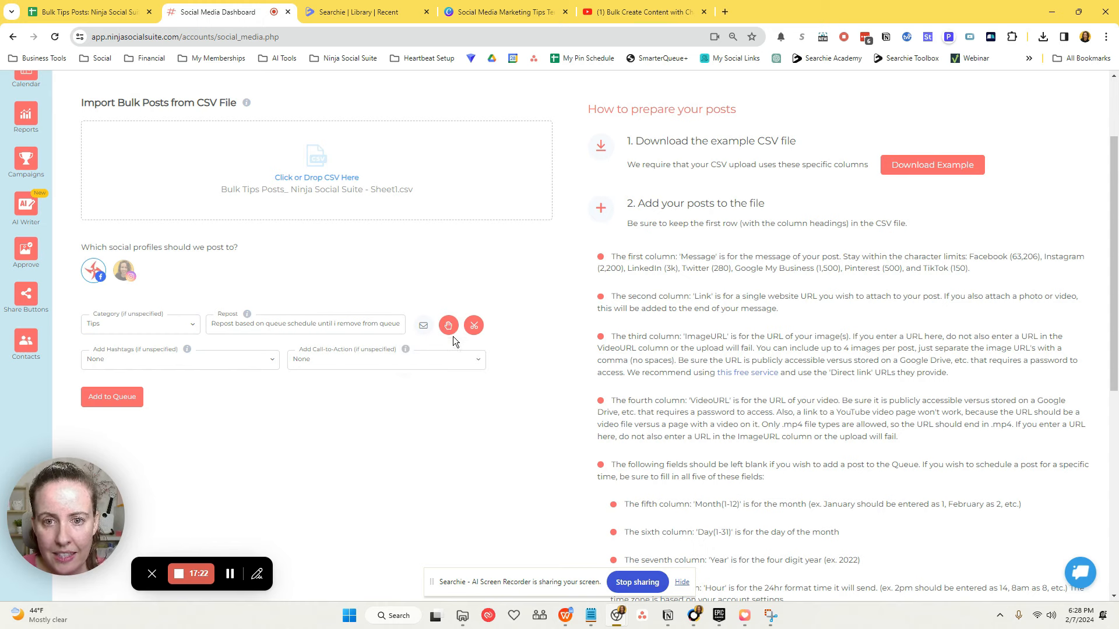
pyautogui.scroll(3, 389, 416)
pyautogui.scroll(-4, 372, 404)
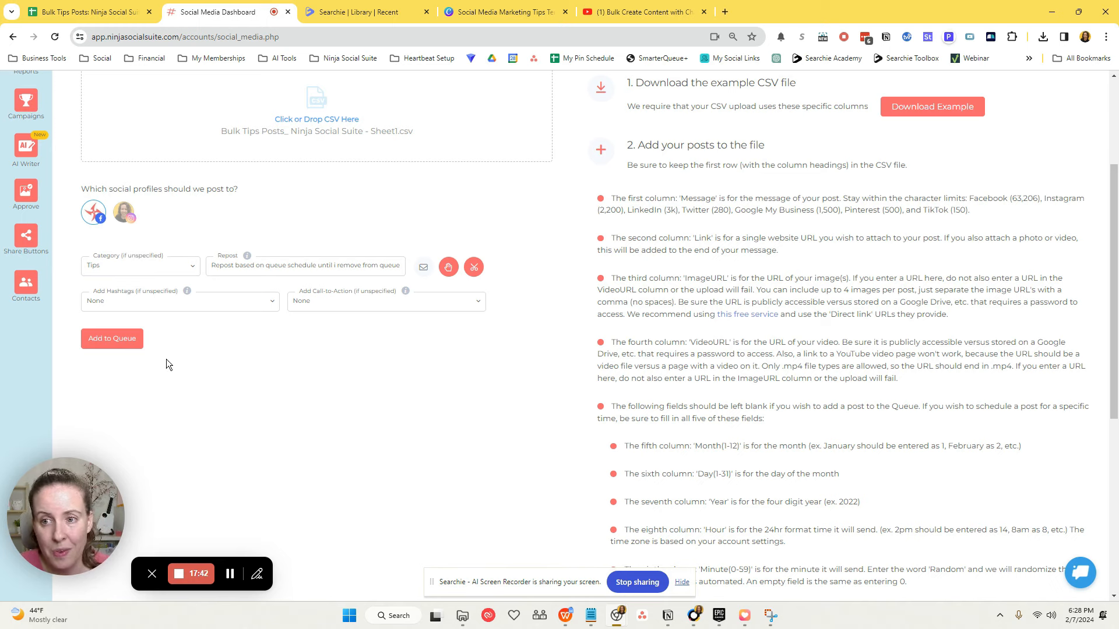
pyautogui.click(112, 339)
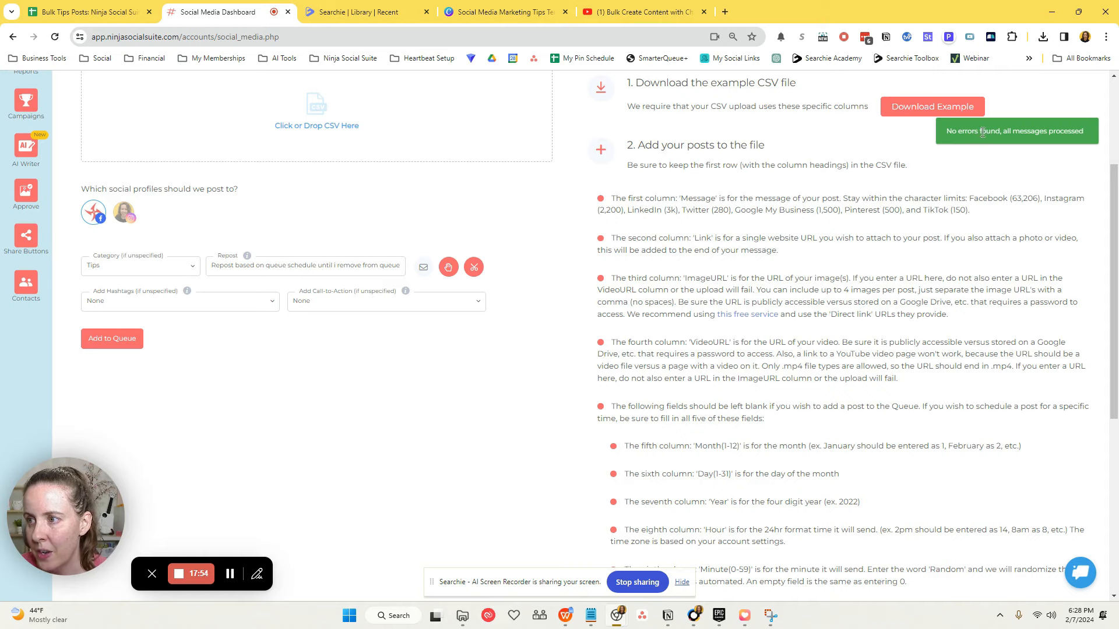
# Open the queue and look through the imported Tips posts.
pyautogui.scroll(3, 377, 195)
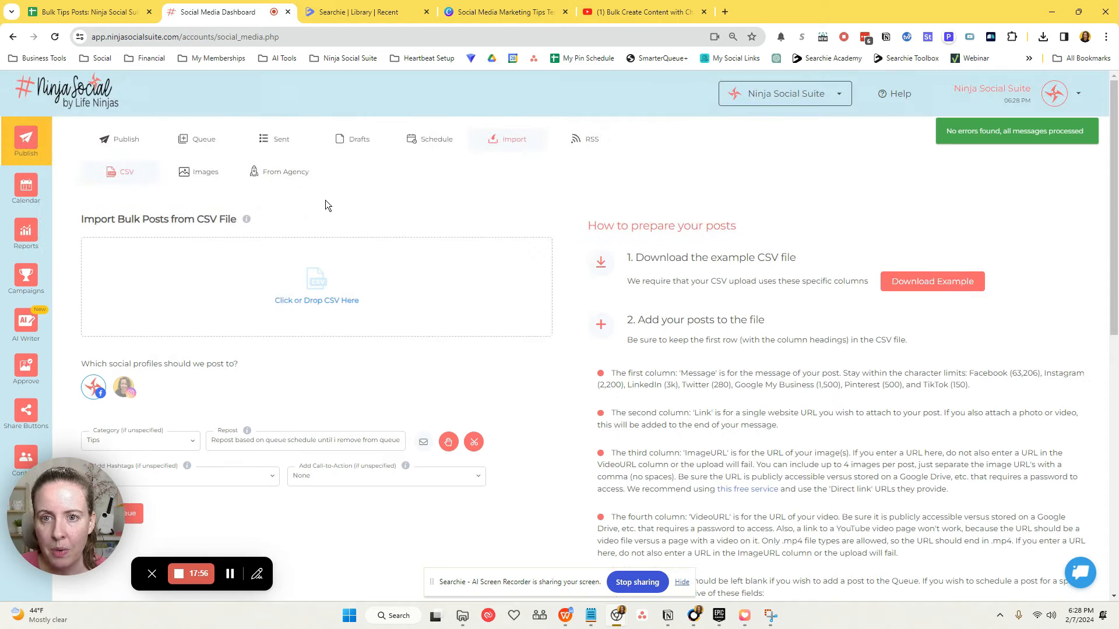
pyautogui.click(211, 140)
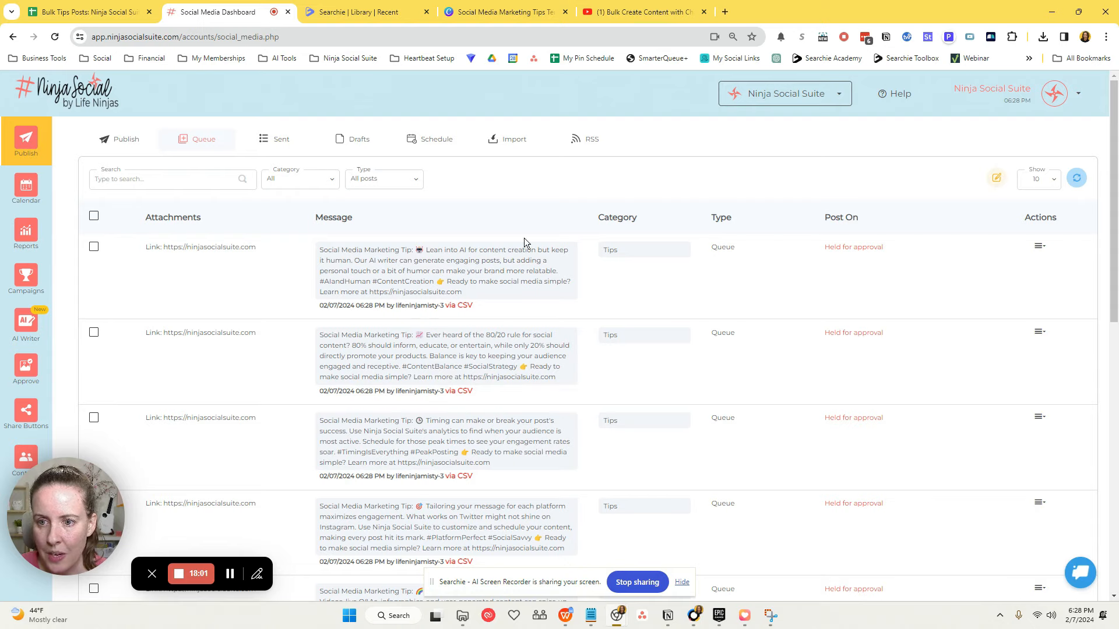
pyautogui.scroll(-5, 612, 323)
pyautogui.scroll(-3, 613, 328)
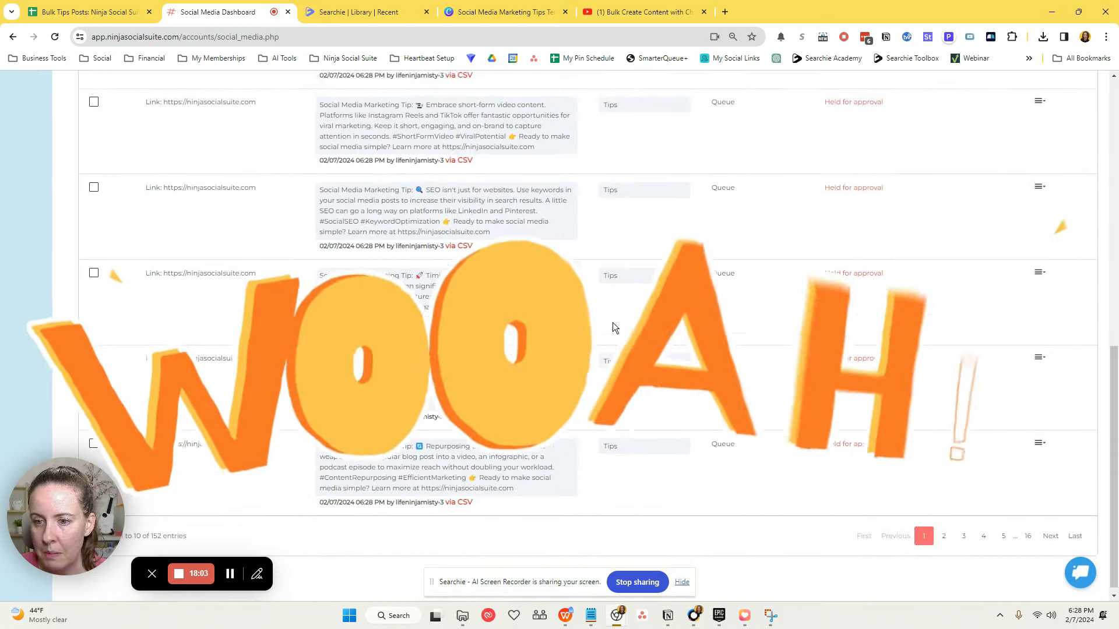
pyautogui.scroll(10, 612, 327)
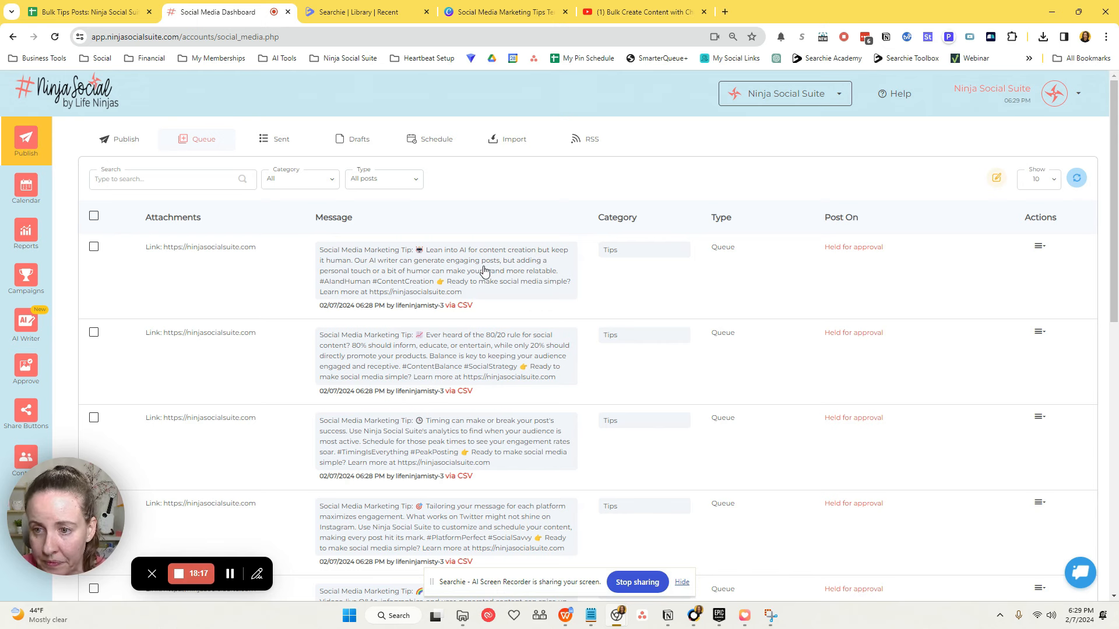
# Open the first queued post, about leaning into AI for content creation, for editing and remove its attached image.
pyautogui.click(1039, 246)
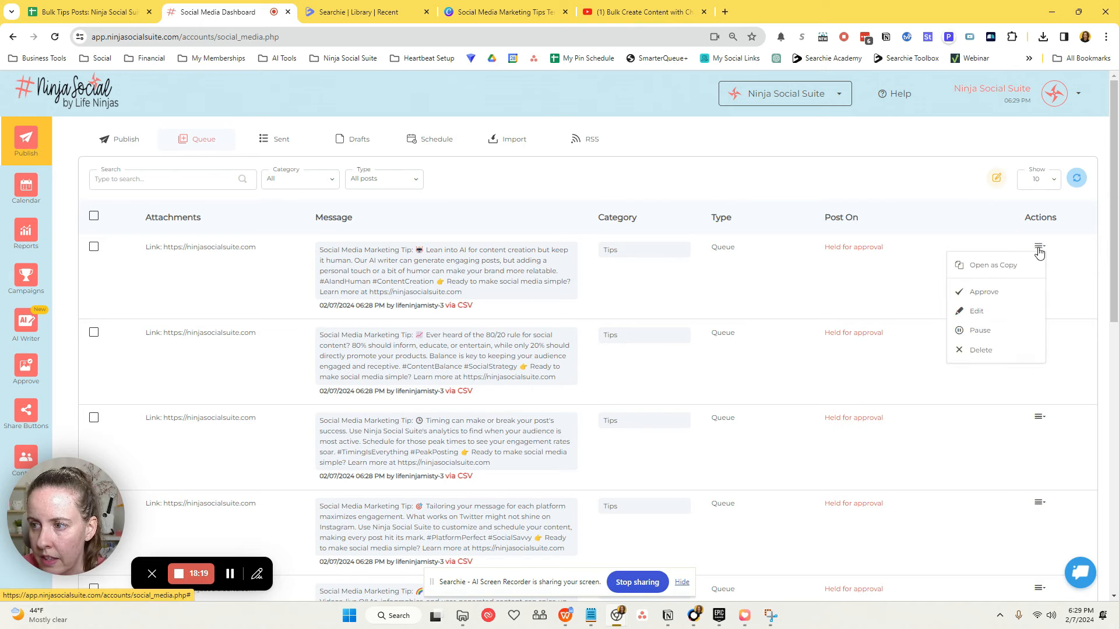
pyautogui.click(993, 311)
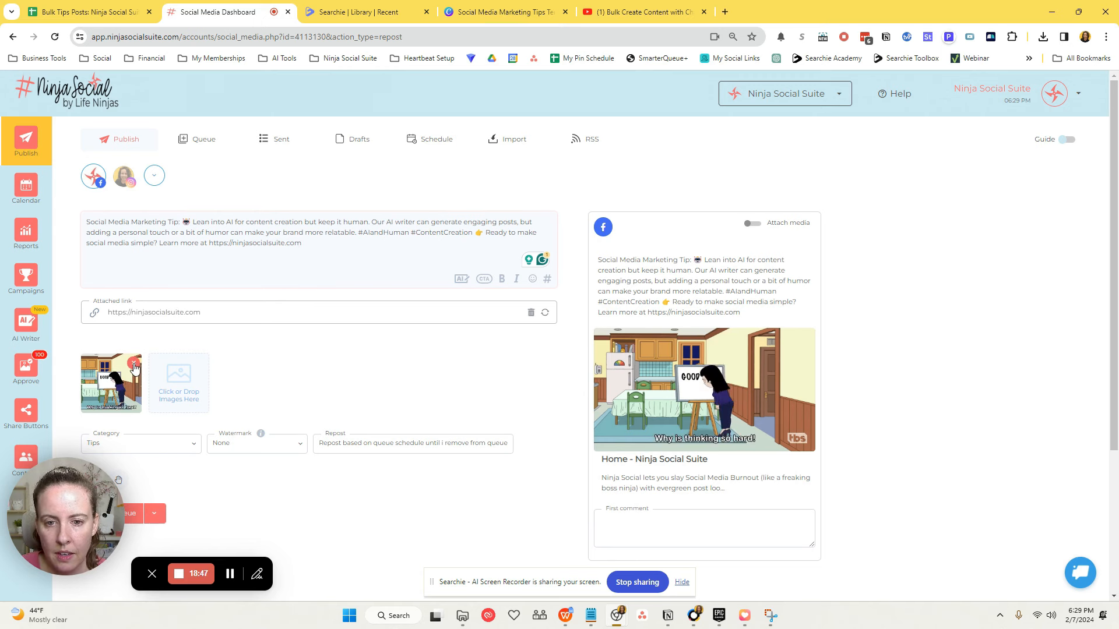
pyautogui.click(134, 365)
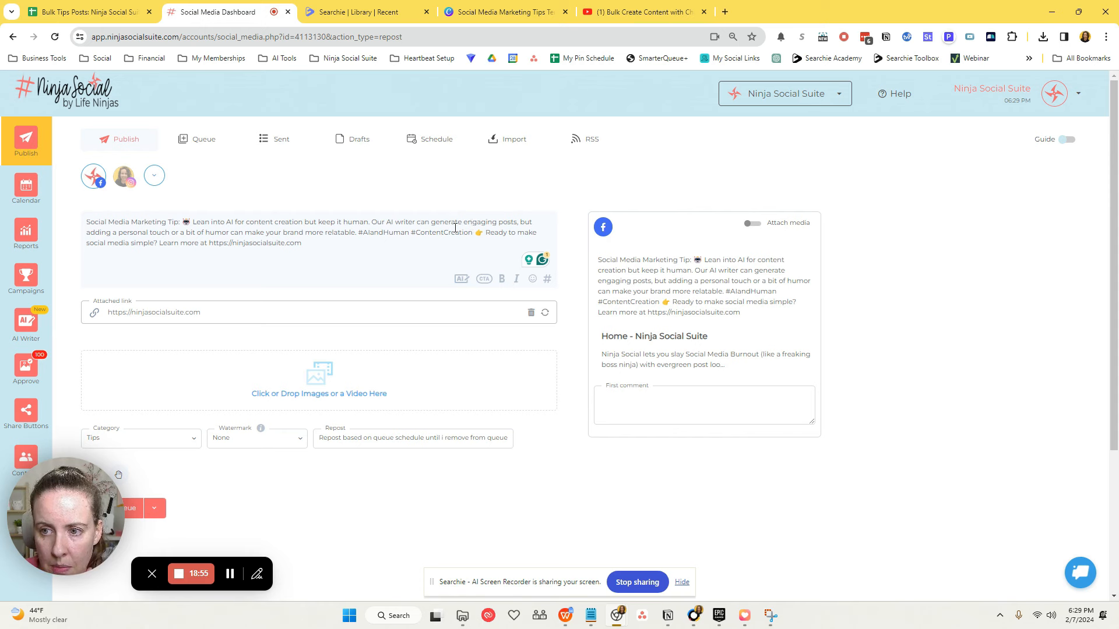
# Search the free stock images for "ai computer" and browse the first two pages of Pexels results.
pyautogui.moveTo(326, 396)
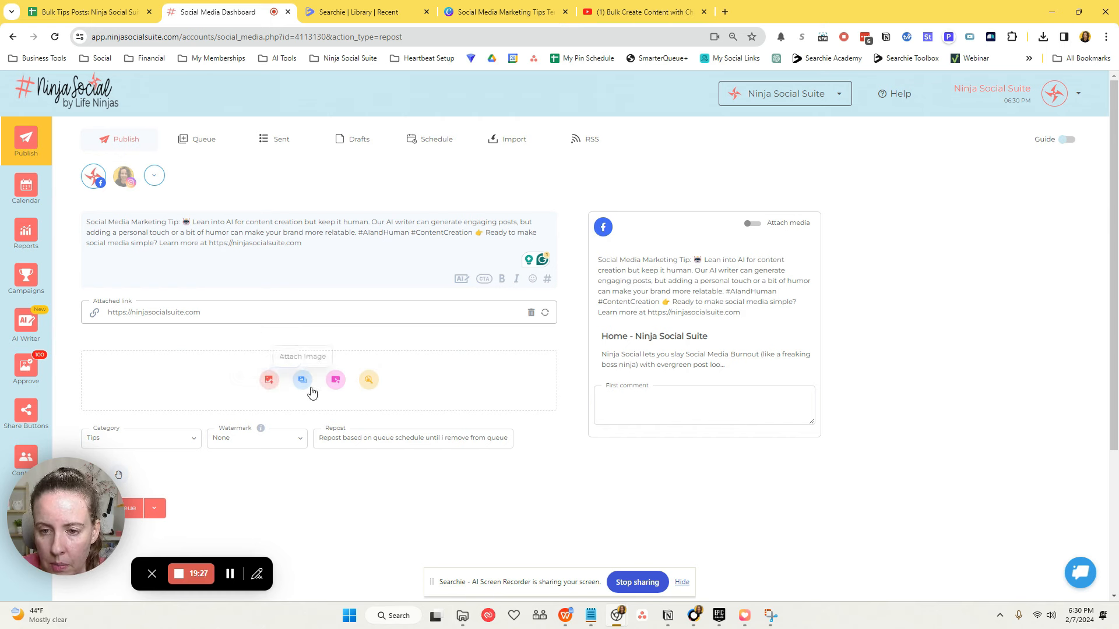
pyautogui.click(368, 382)
pyautogui.click(354, 379)
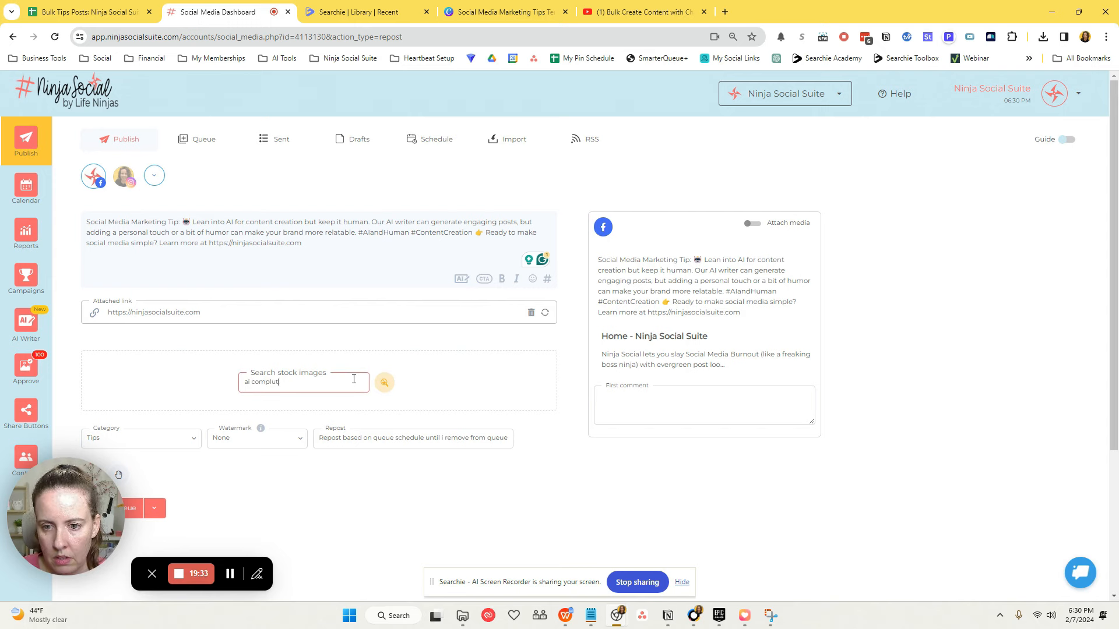
pyautogui.press('Return')
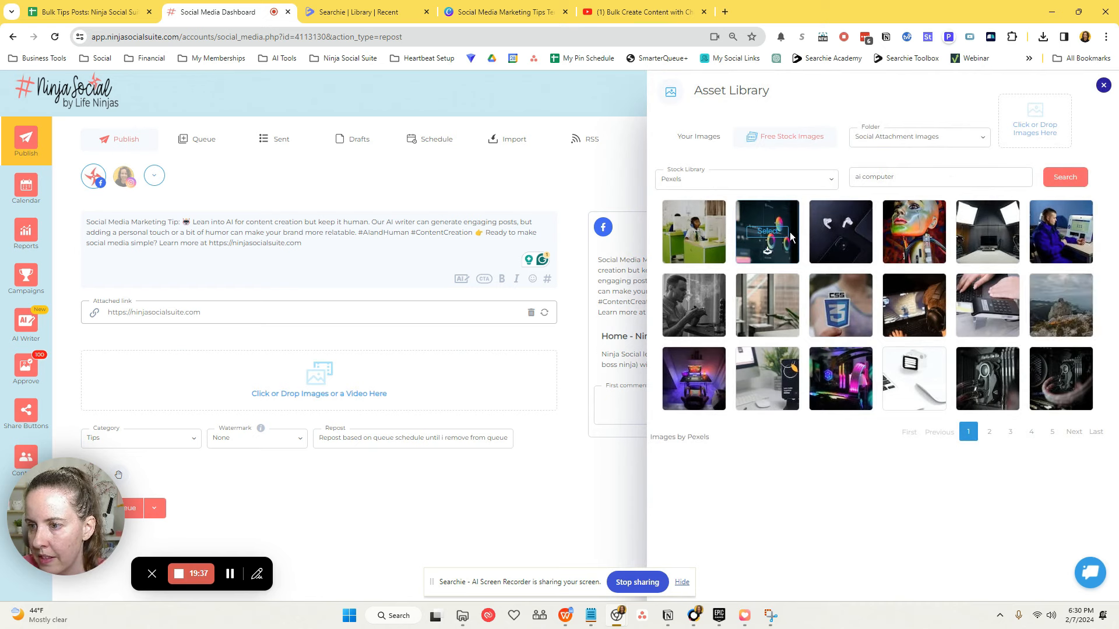
pyautogui.click(676, 184)
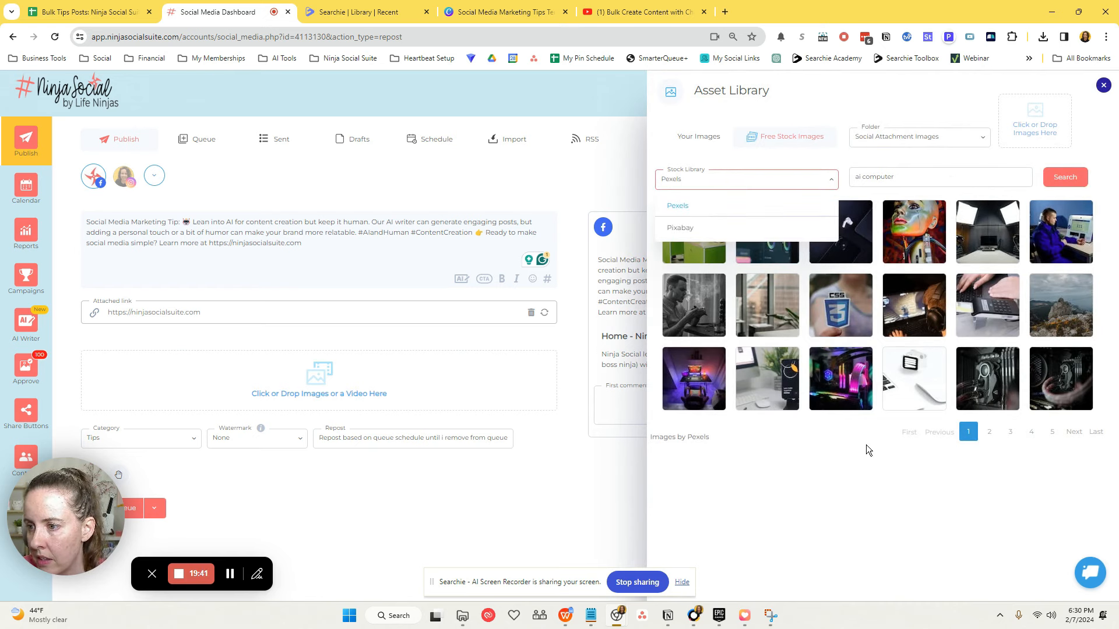
pyautogui.click(872, 482)
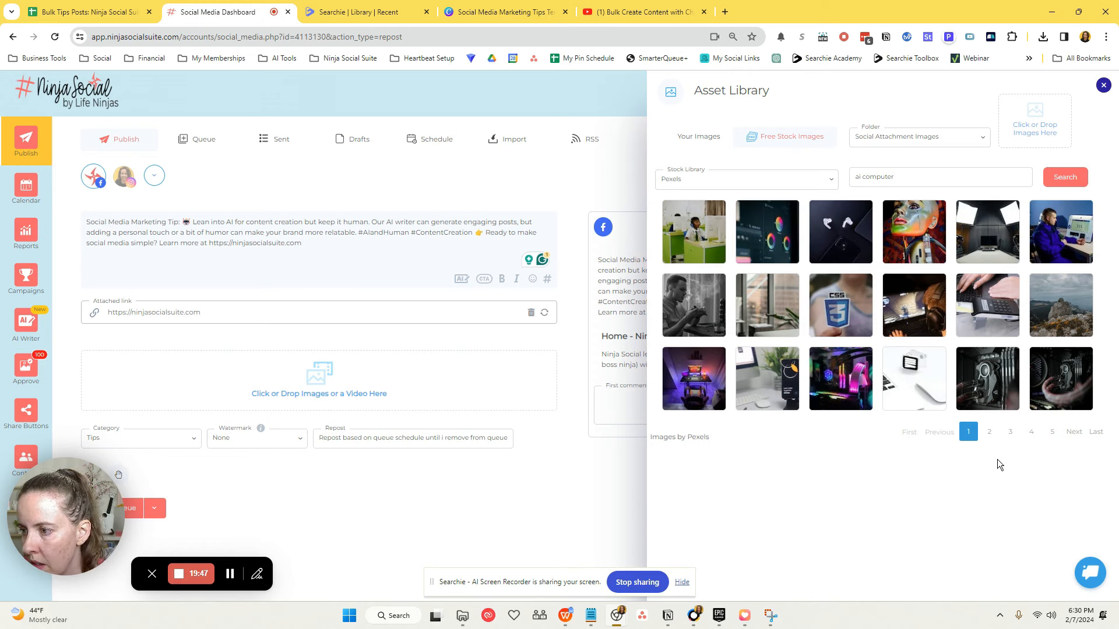
pyautogui.click(989, 433)
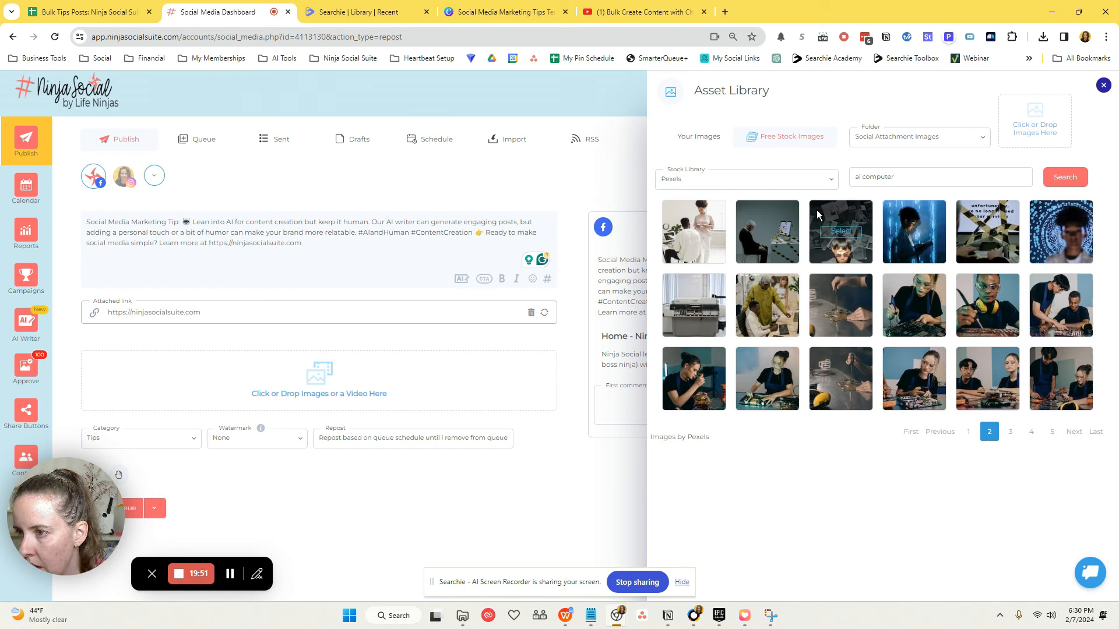
# Switch the stock library to Pixabay, repeat the "ai computer" search and browse to the second page of results.
pyautogui.click(766, 182)
pyautogui.click(719, 227)
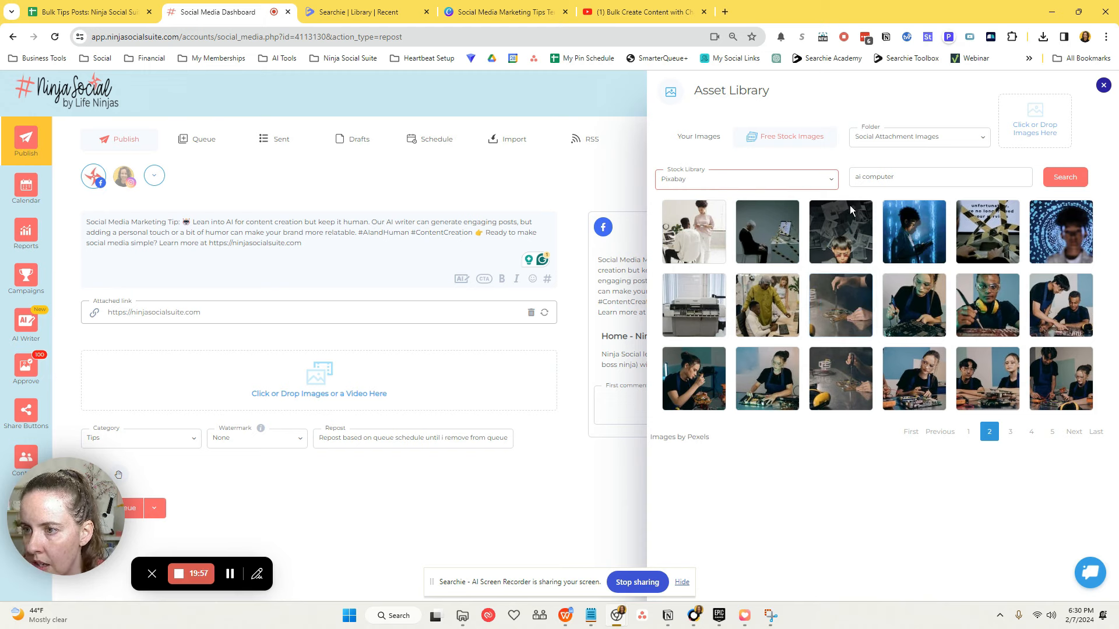
pyautogui.click(1066, 175)
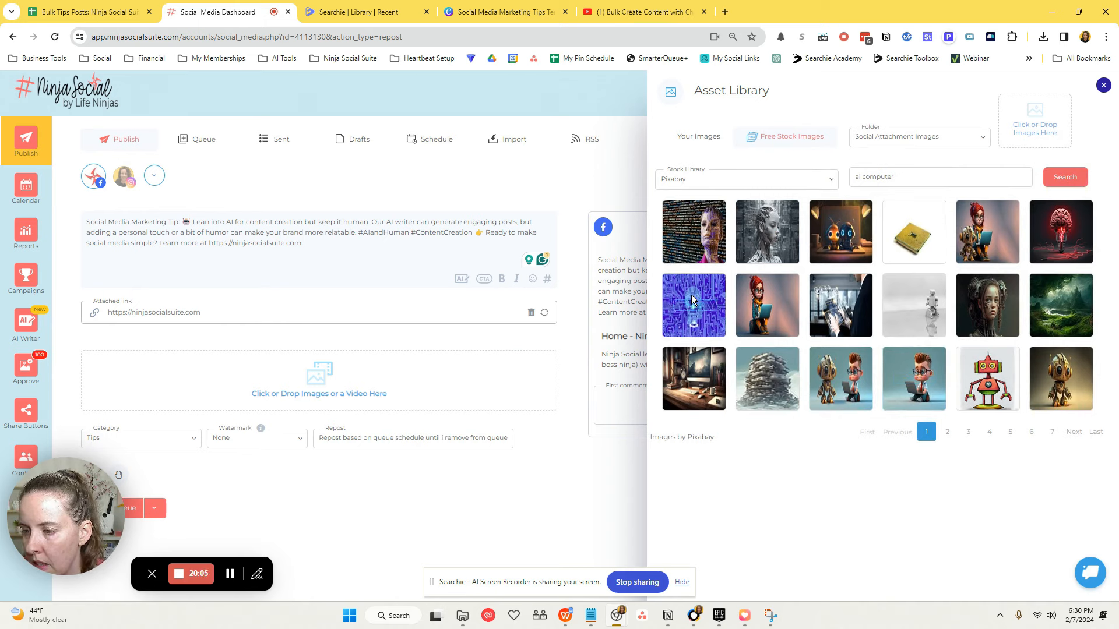
pyautogui.click(947, 434)
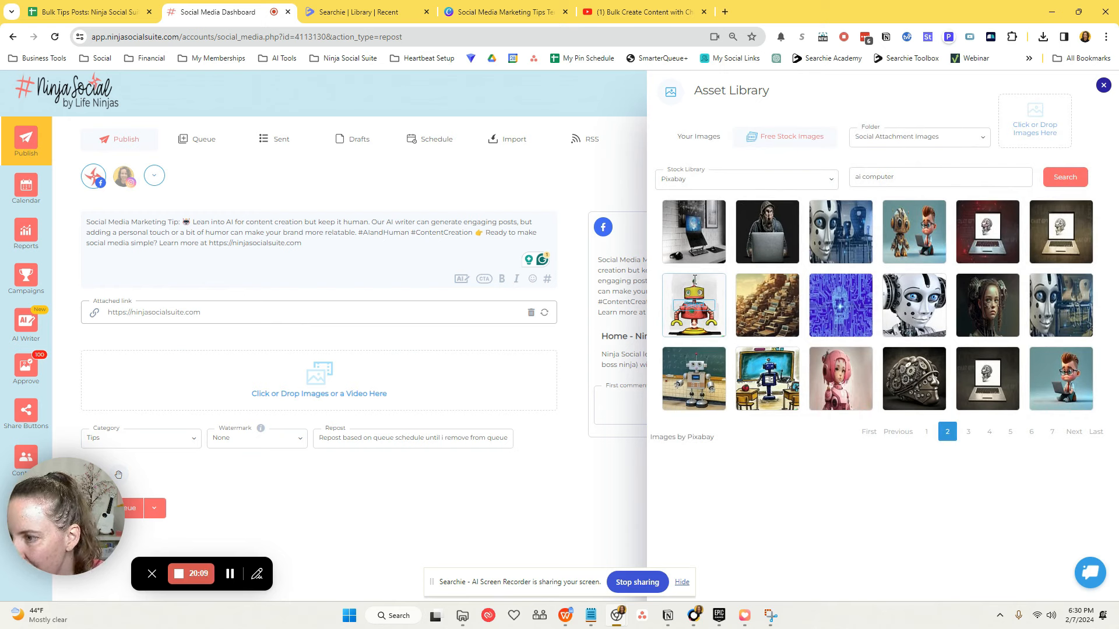
# Search Pixabay for "working on computer" and attach the photo of hands typing on a laptop to the post.
pyautogui.tripleClick(939, 177)
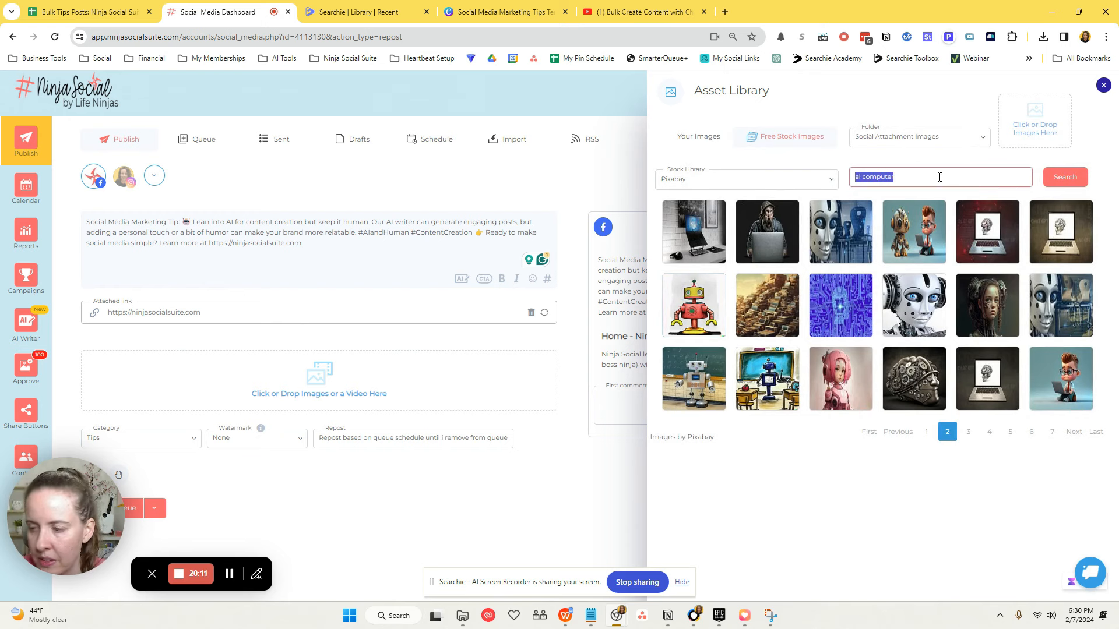
pyautogui.write('working on')
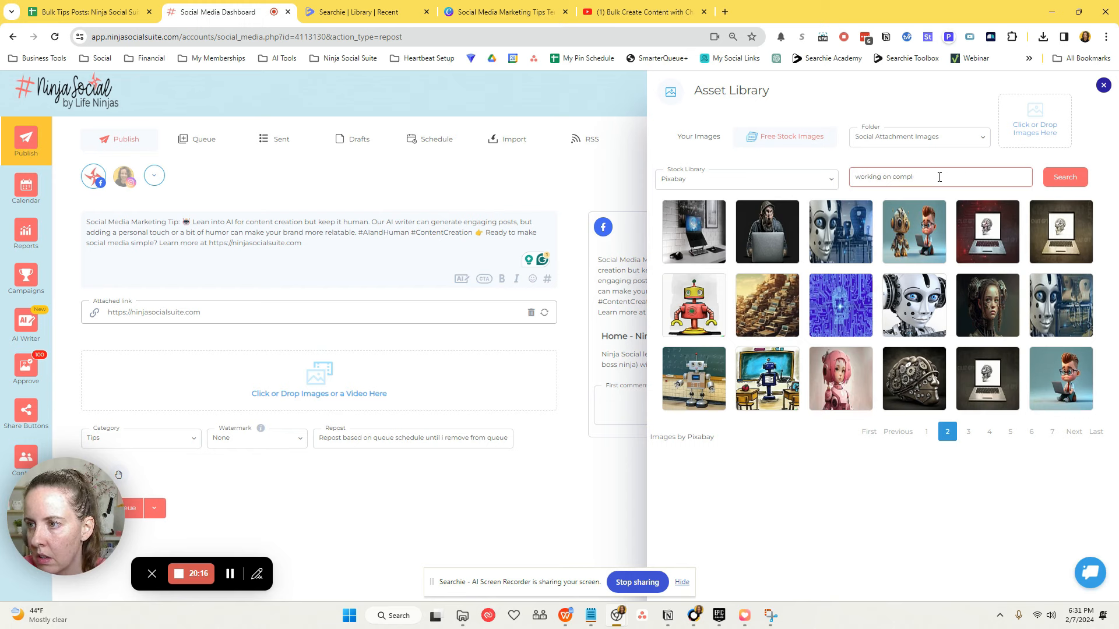
pyautogui.click(1048, 181)
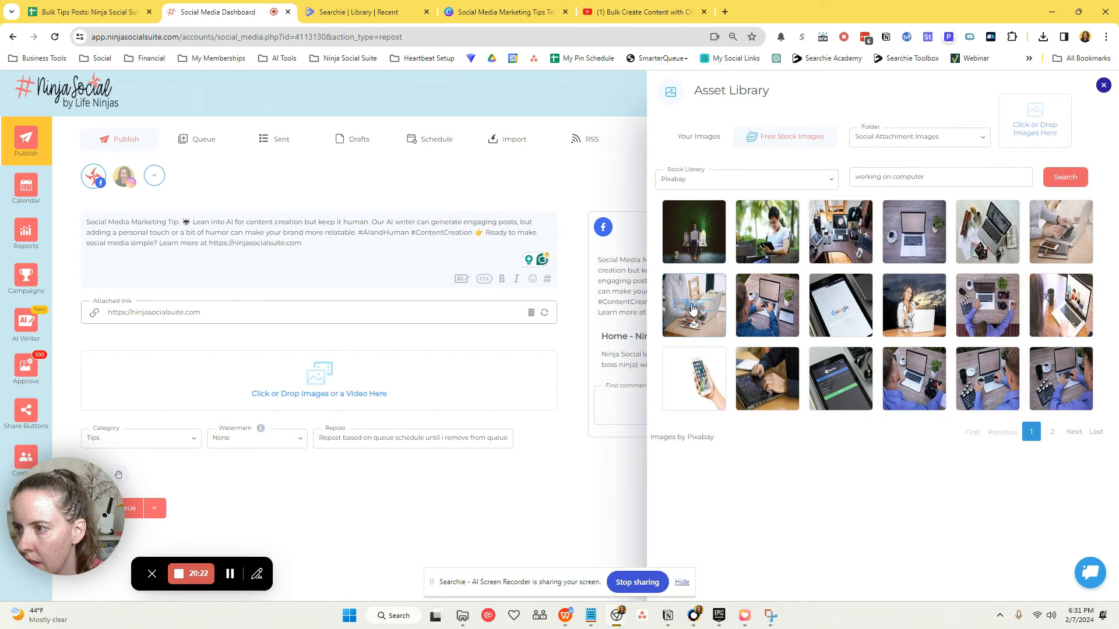
pyautogui.click(1062, 233)
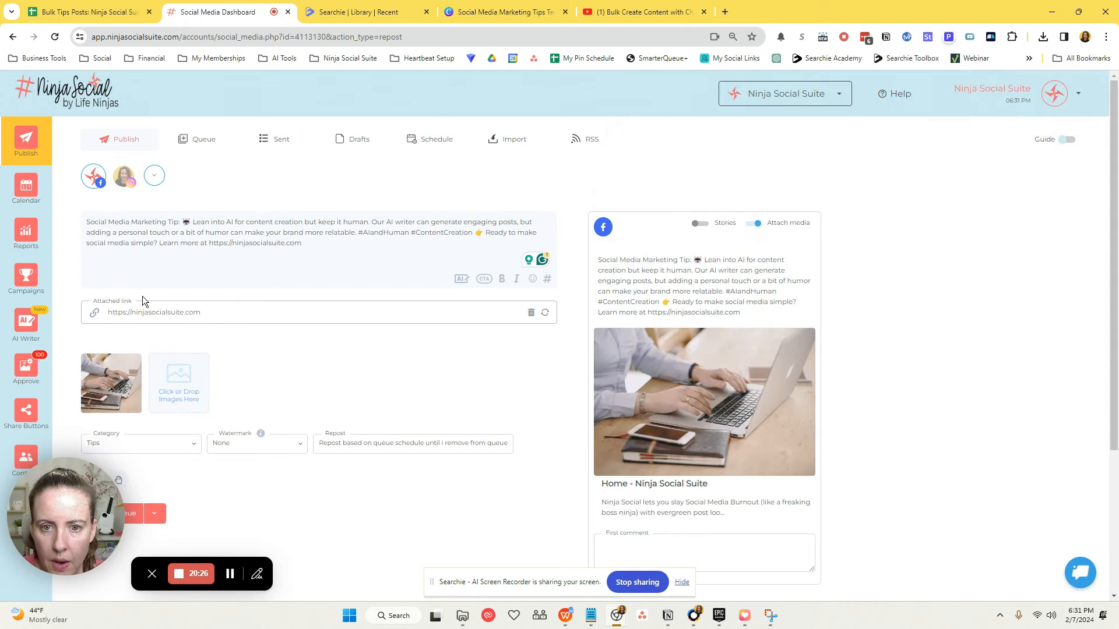
pyautogui.scroll(-3, 334, 373)
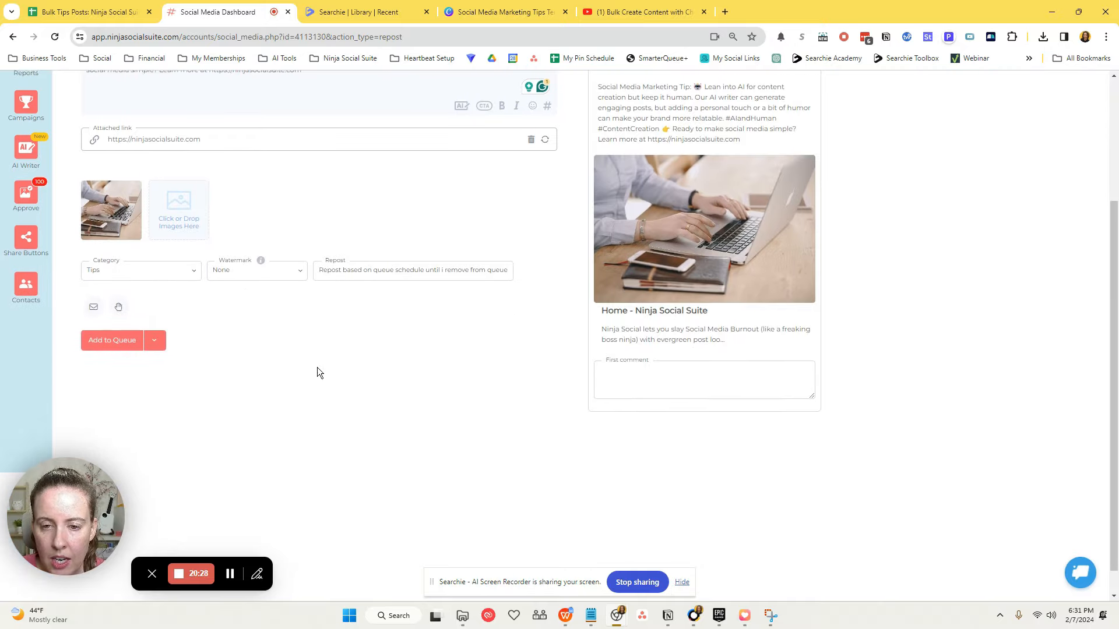
# Save the post back to the queue with the Logo watermark on its image and reopen the list of queued posts.
pyautogui.click(236, 270)
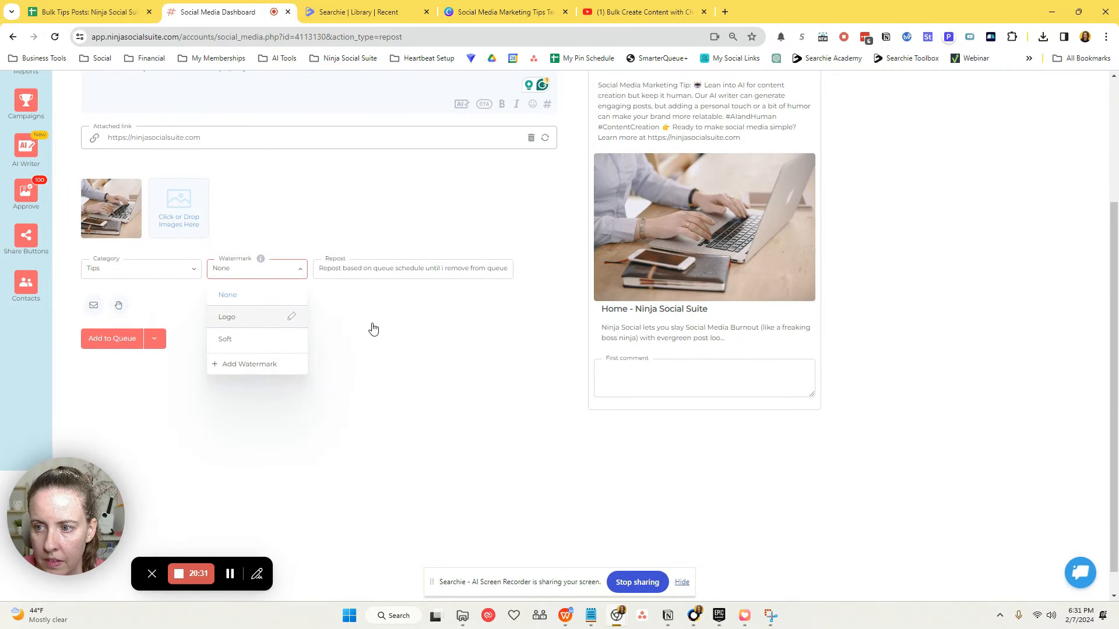
pyautogui.press('Return')
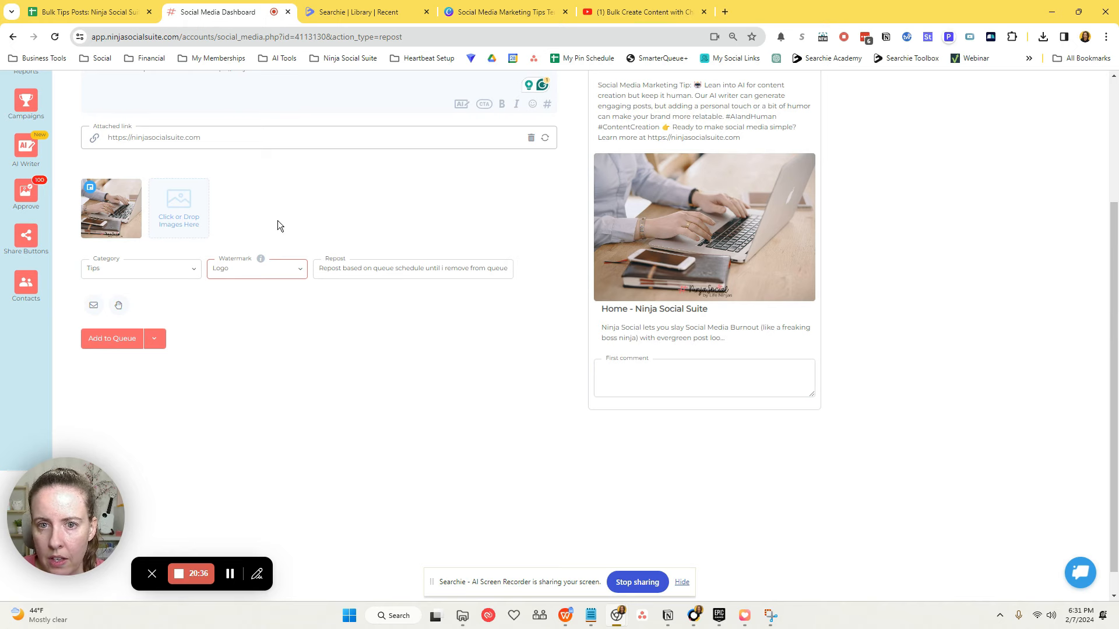
pyautogui.scroll(3, 277, 220)
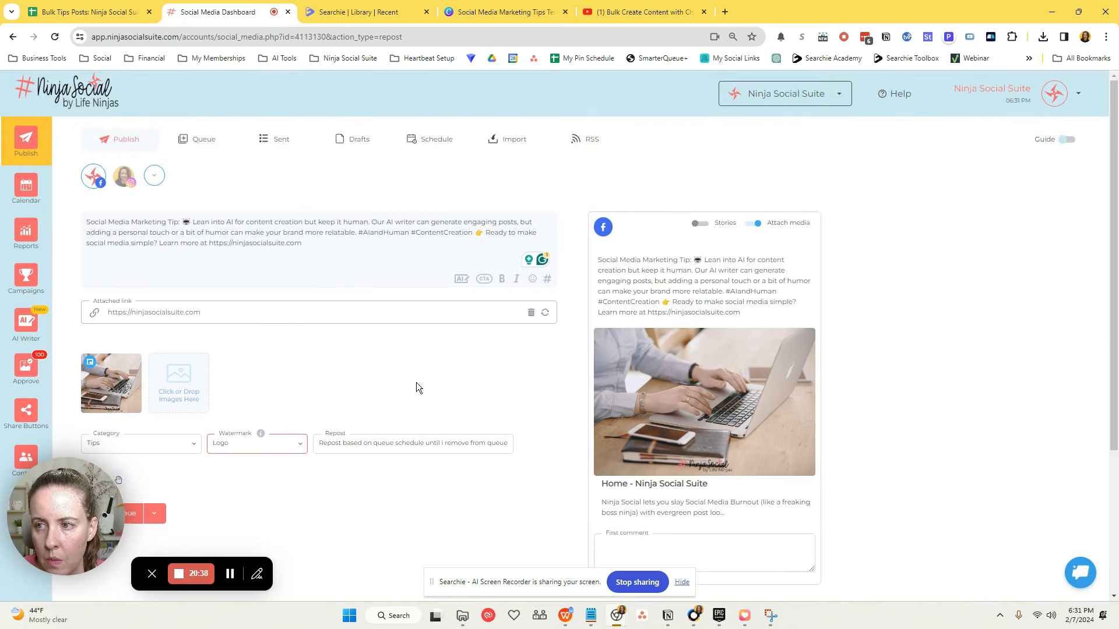
pyautogui.scroll(-3, 416, 387)
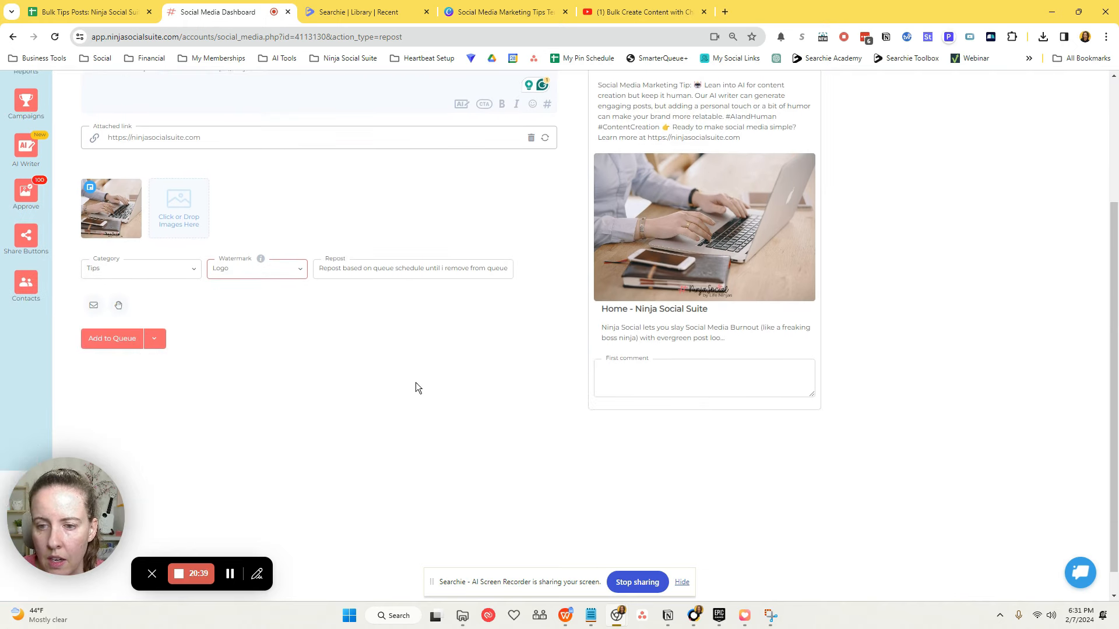
pyautogui.click(119, 340)
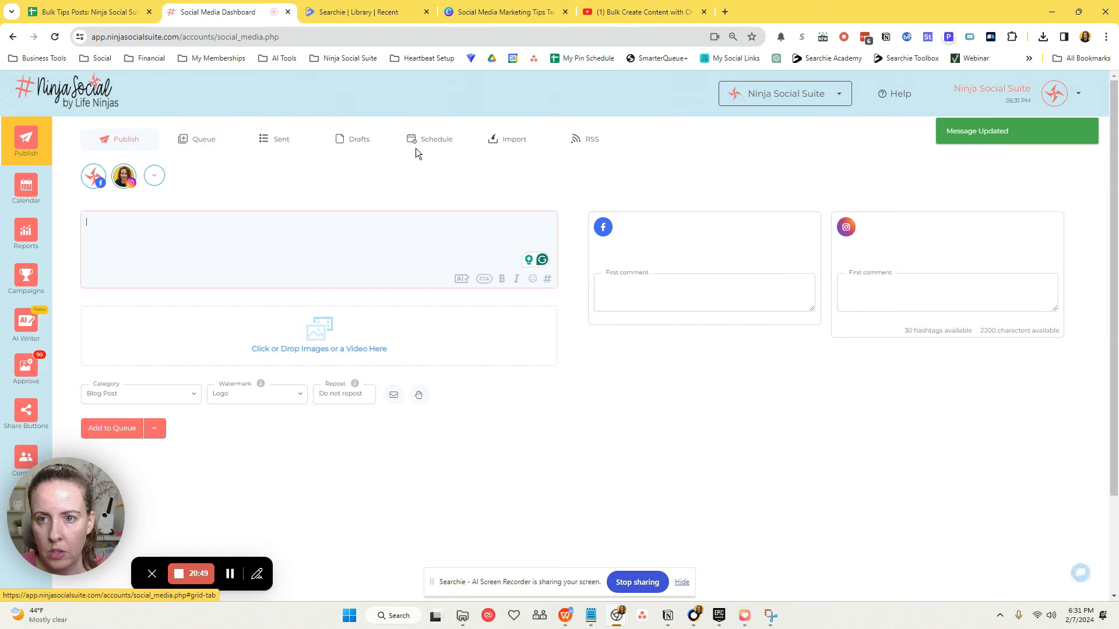
pyautogui.click(365, 142)
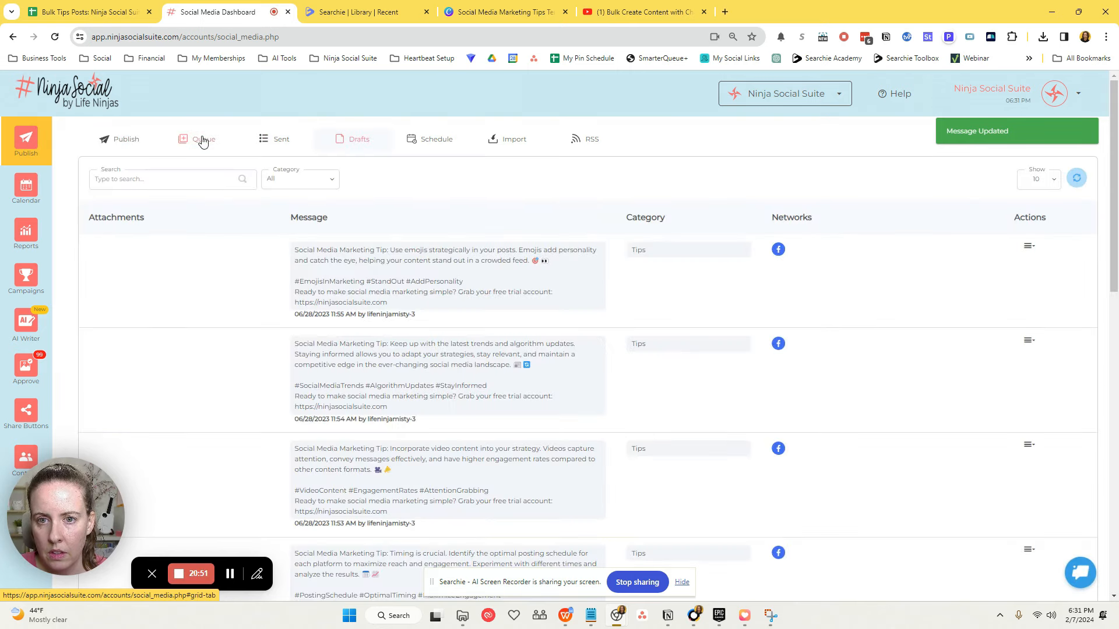
pyautogui.click(203, 141)
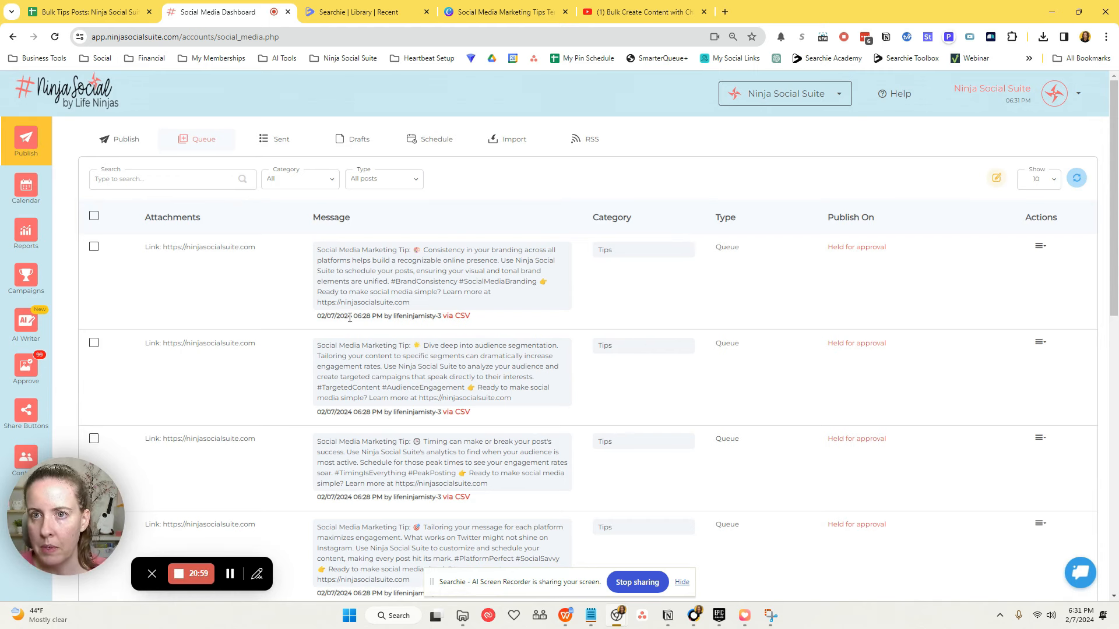
# Switch to the Social Media Marketing Tips Template in Canva and examine its placeholder text and website line.
pyautogui.click(508, 13)
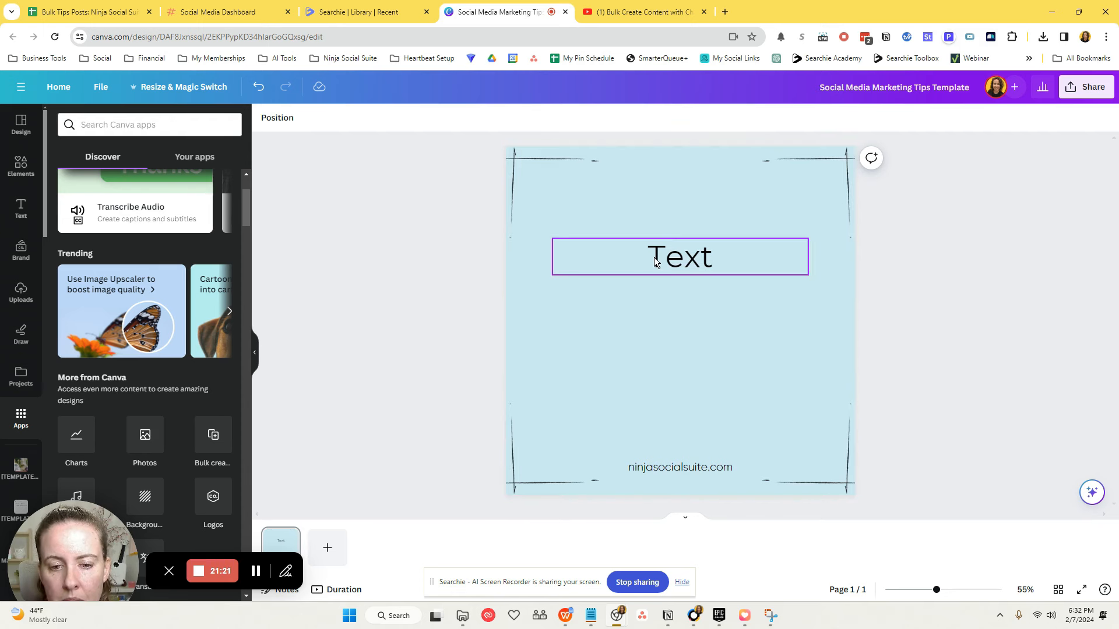
pyautogui.moveTo(98, 567); pyautogui.dragTo(91, 341)
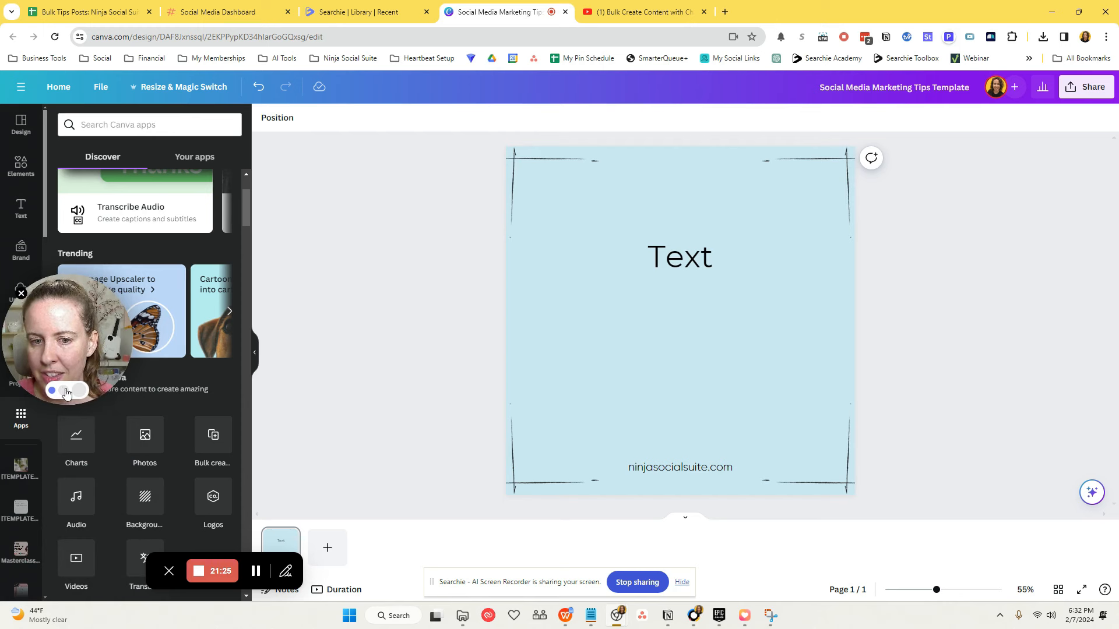
pyautogui.click(691, 265)
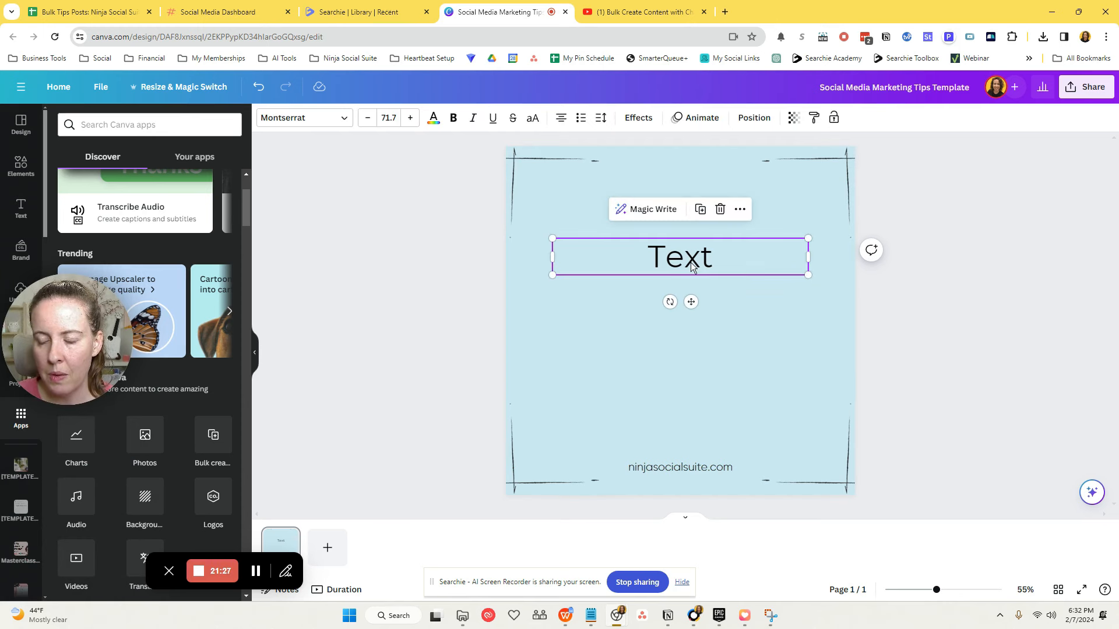
pyautogui.click(694, 474)
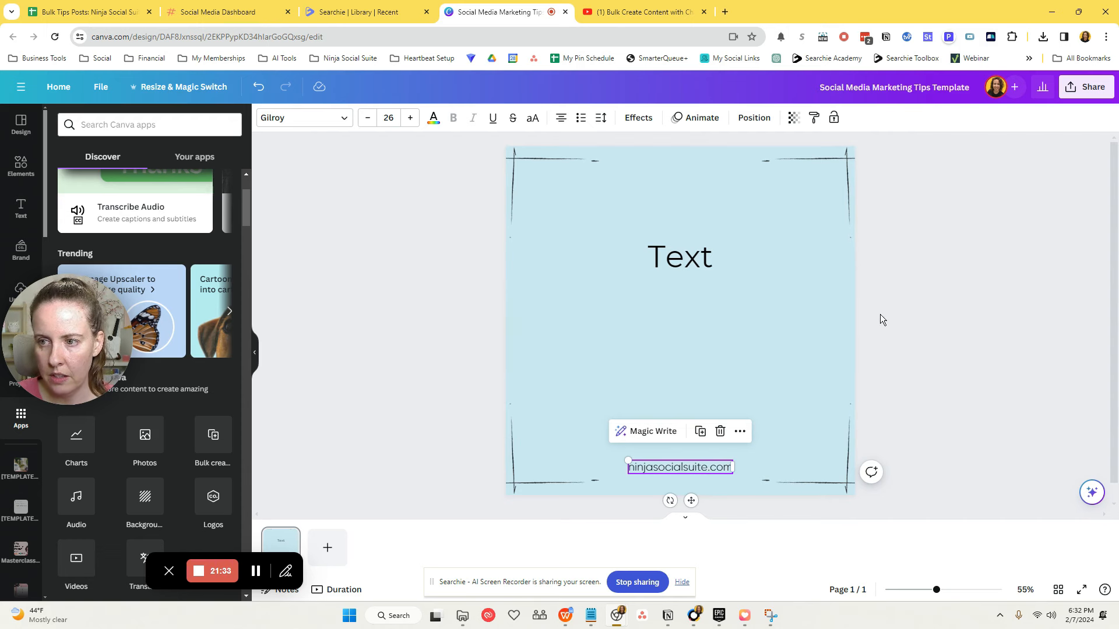
pyautogui.click(616, 326)
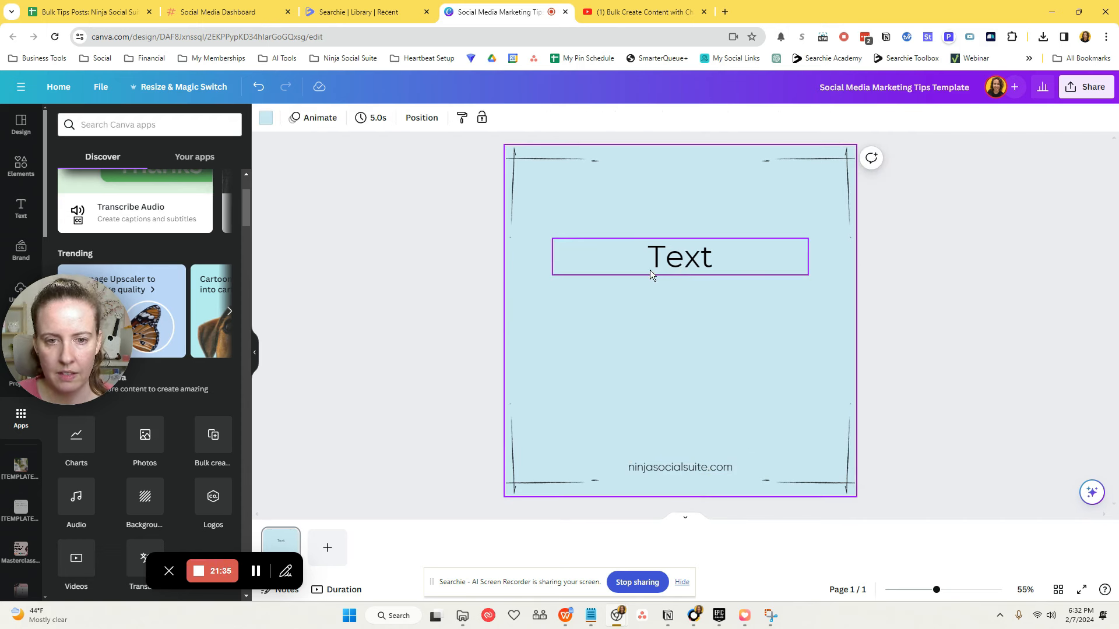
pyautogui.moveTo(85, 321); pyautogui.dragTo(95, 174)
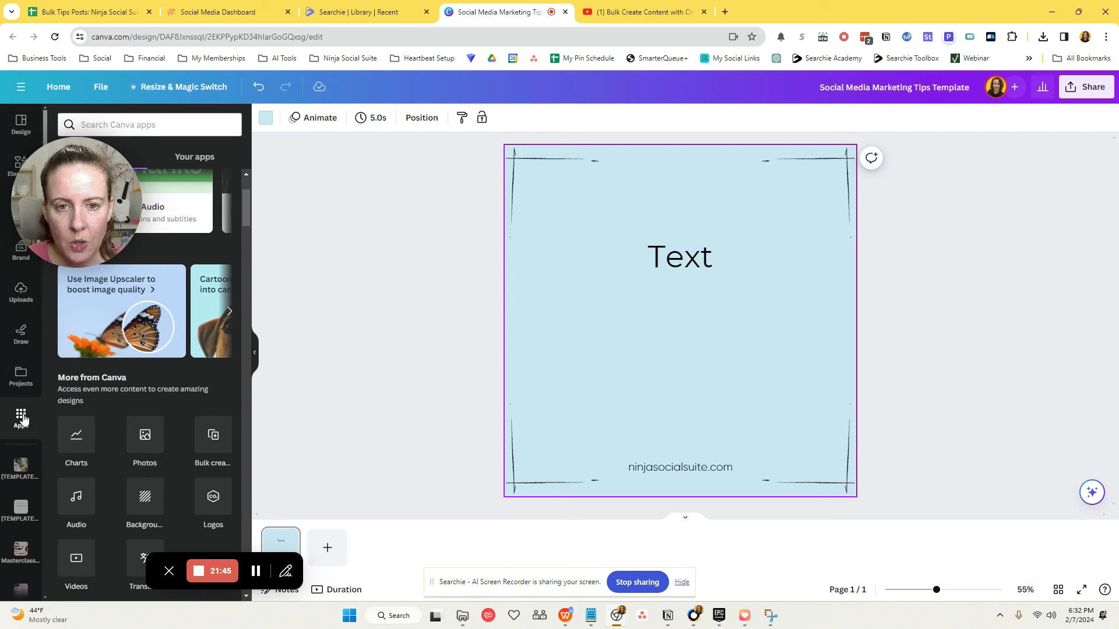
# Start Bulk create for the template, upload the tips CSV file and look through its data fields.
pyautogui.click(215, 443)
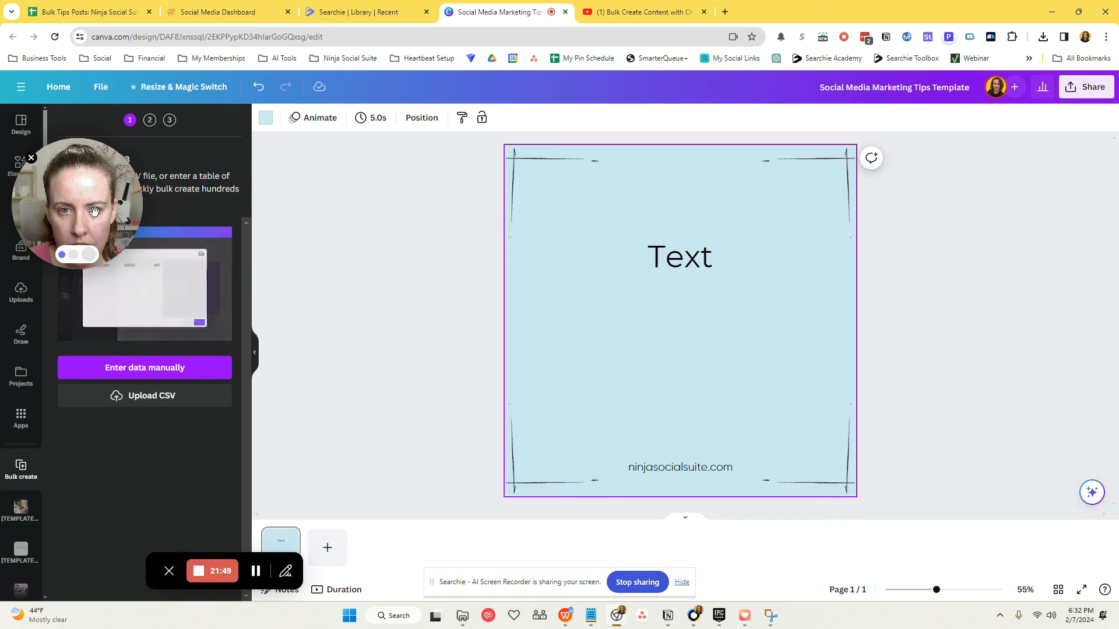
pyautogui.moveTo(93, 201); pyautogui.dragTo(109, 497)
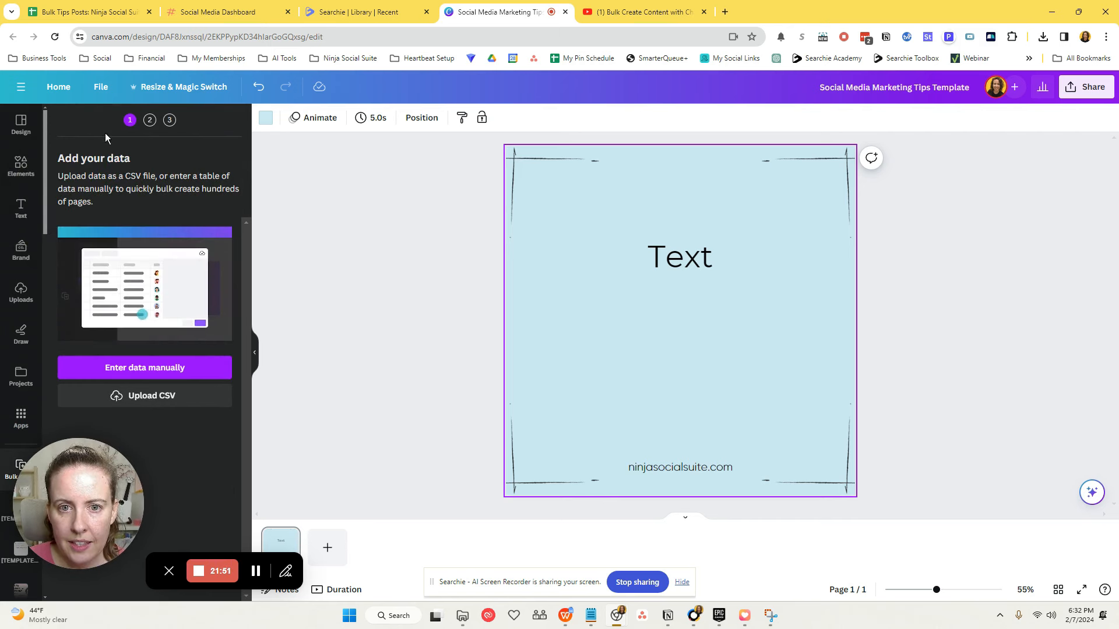
pyautogui.click(165, 400)
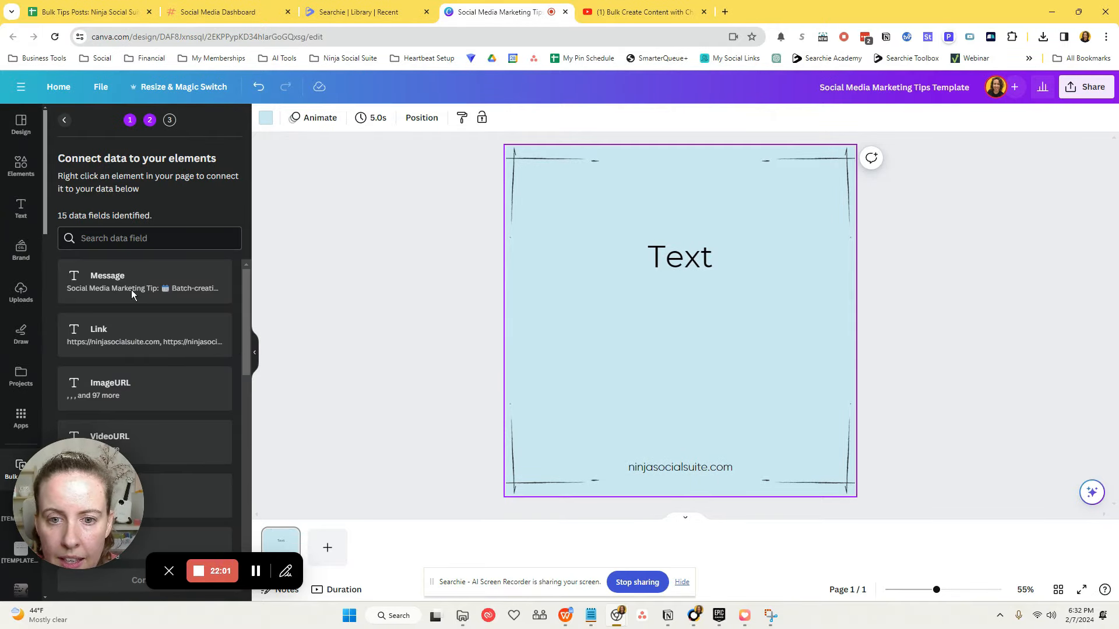
pyautogui.scroll(-1, 157, 362)
pyautogui.scroll(-4, 157, 362)
pyautogui.scroll(5, 167, 390)
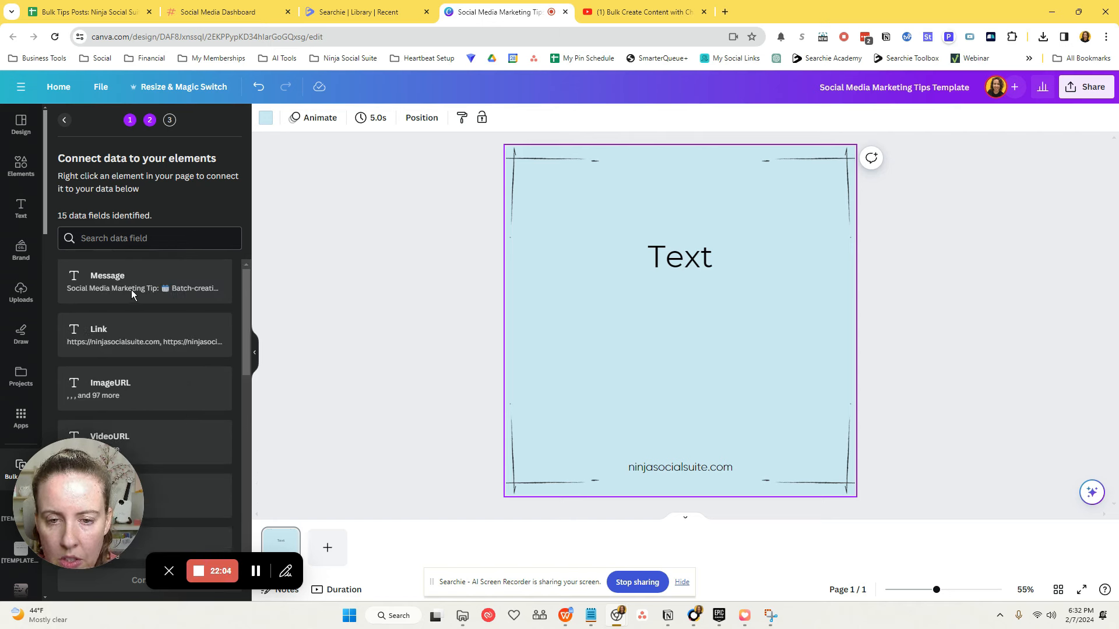
# Connect the template's "Text" placeholder to the Message data field from the CSV.
pyautogui.click(683, 259)
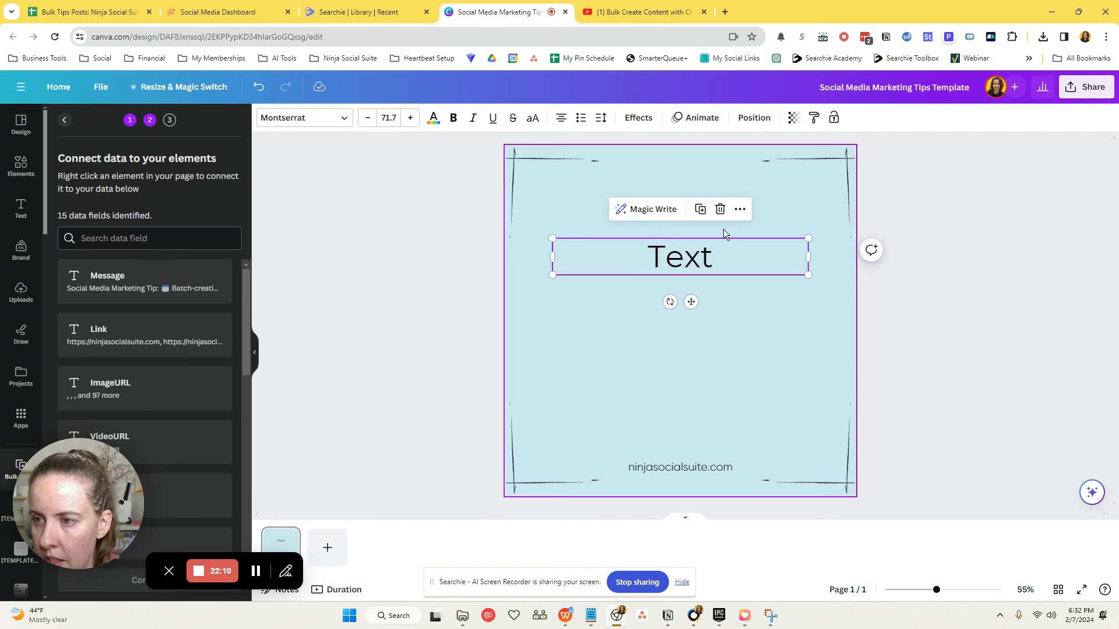
pyautogui.click(742, 212)
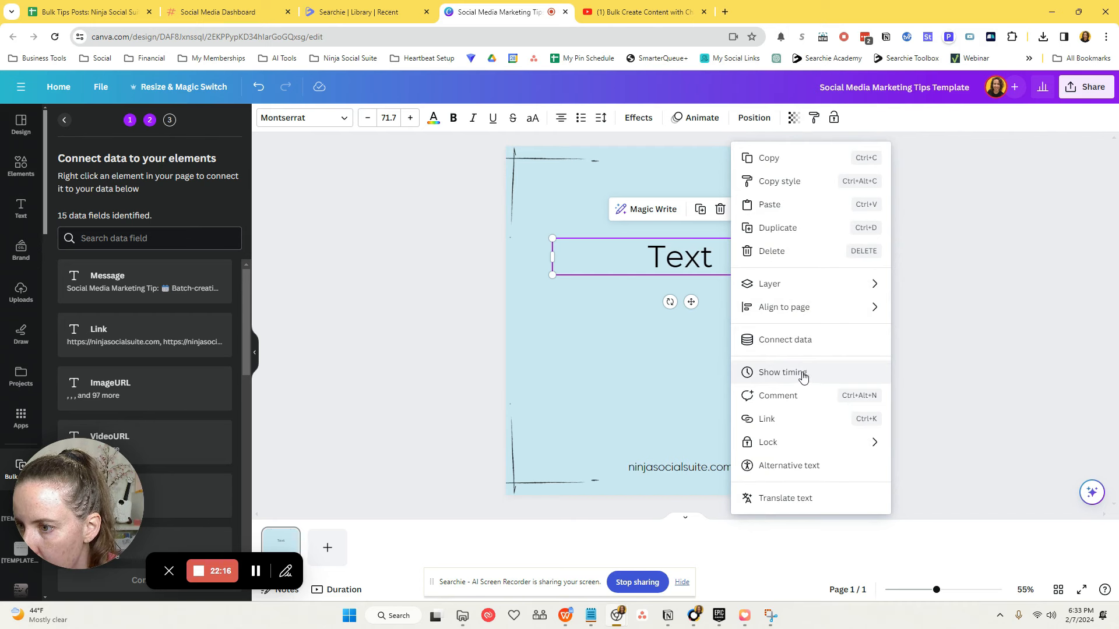
pyautogui.click(794, 341)
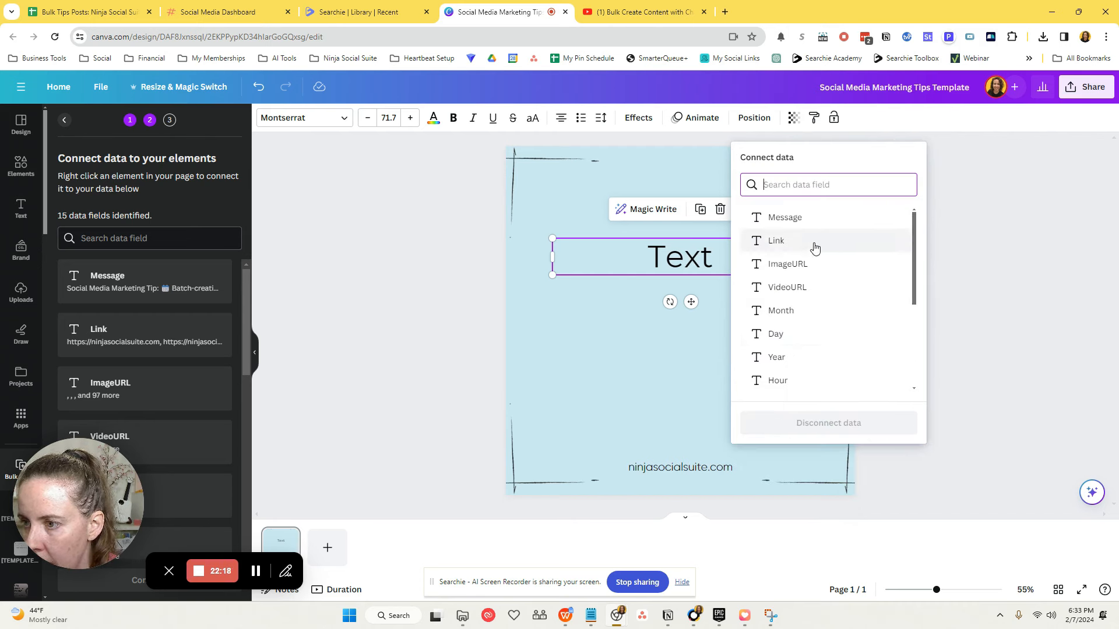
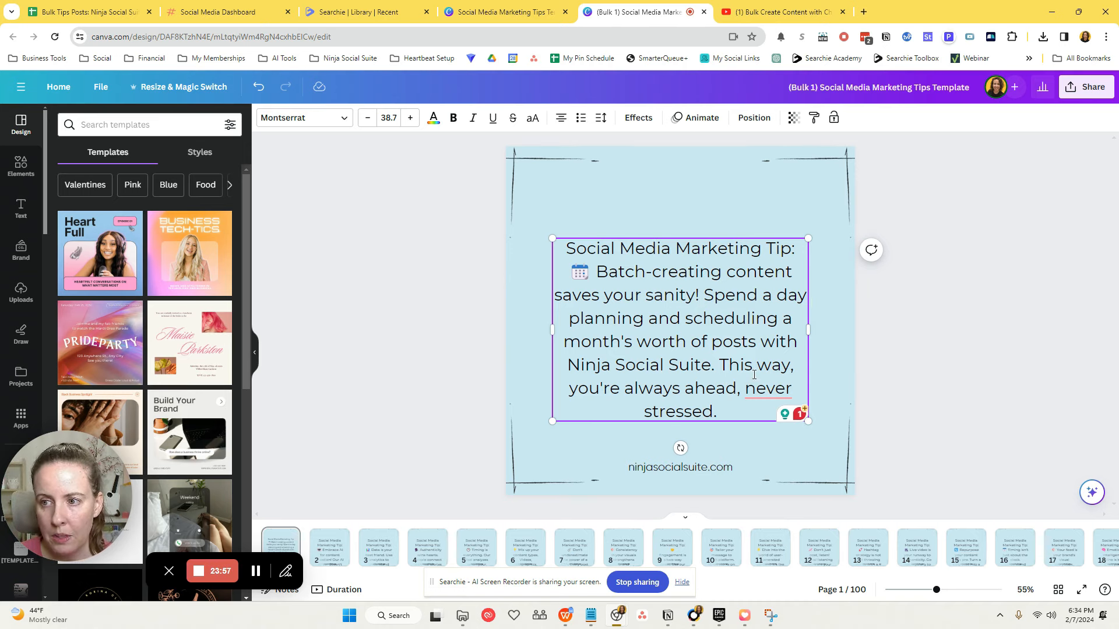
# Highlight the "Social Media Marketing Tip:" prefix on the first bulk-created Canva page and in cell A2 of the Google Sheets tips spreadsheet.
pyautogui.moveTo(762, 248); pyautogui.dragTo(565, 249)
pyautogui.click(776, 278)
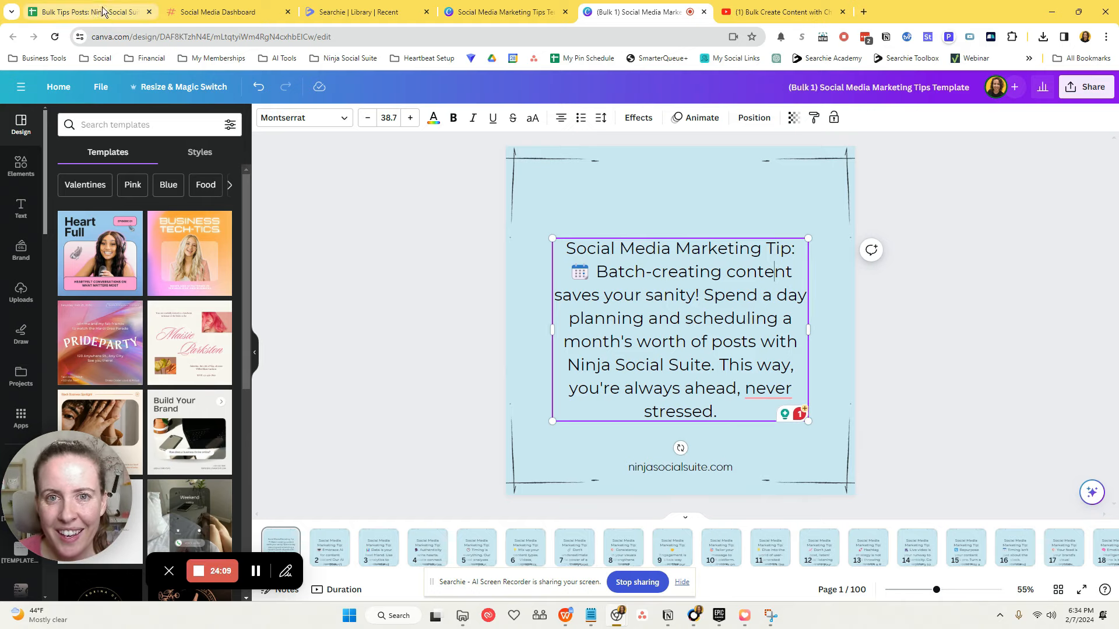
pyautogui.click(103, 16)
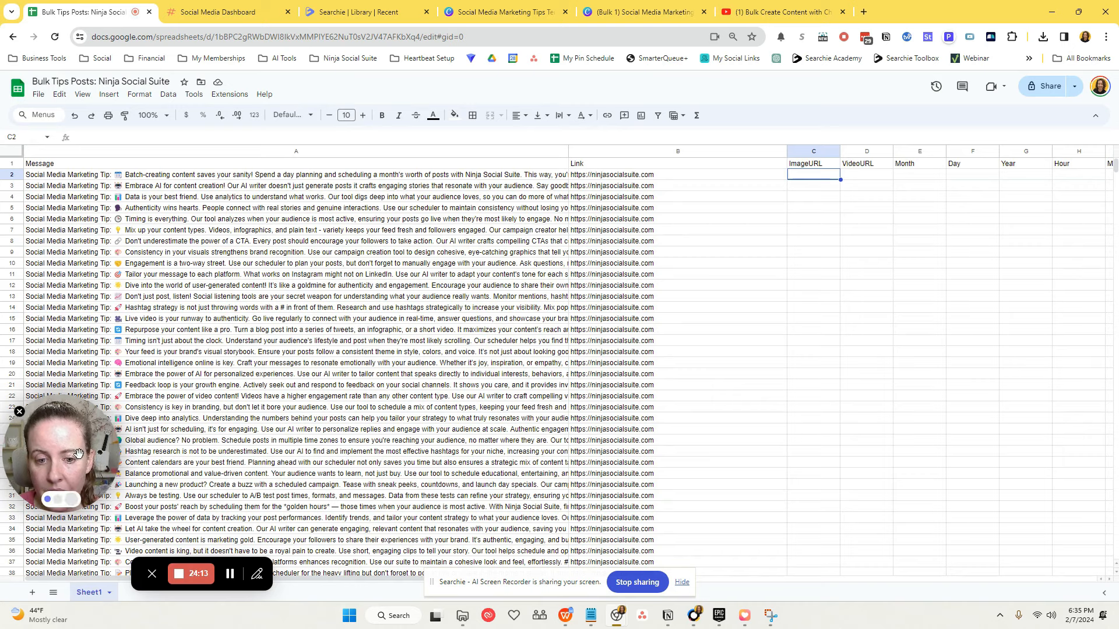
pyautogui.moveTo(73, 451); pyautogui.dragTo(75, 528)
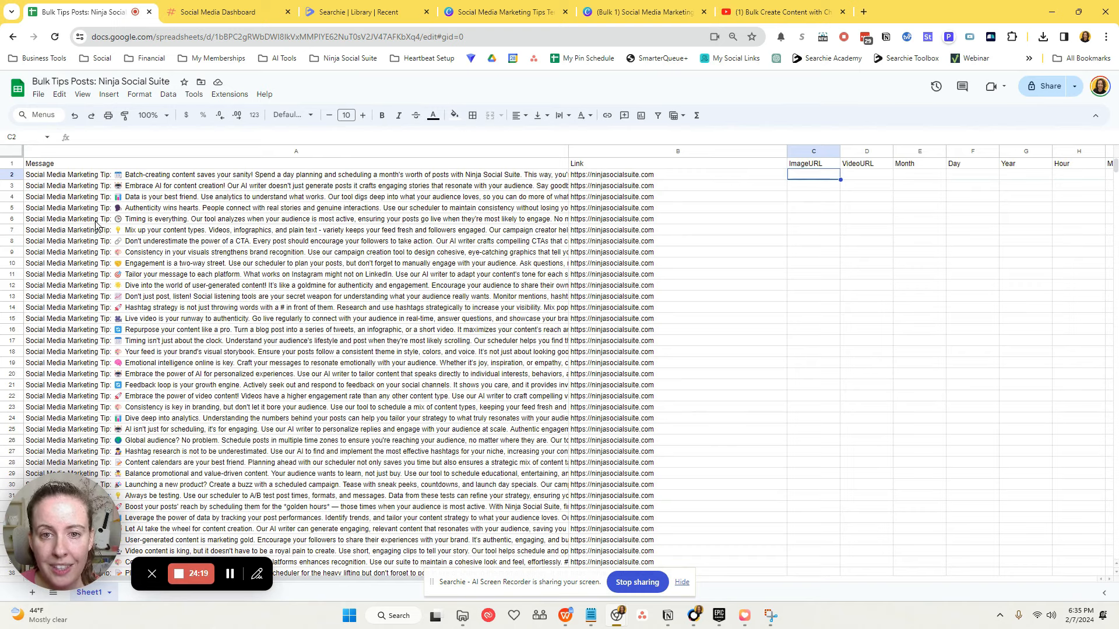
pyautogui.click(68, 178)
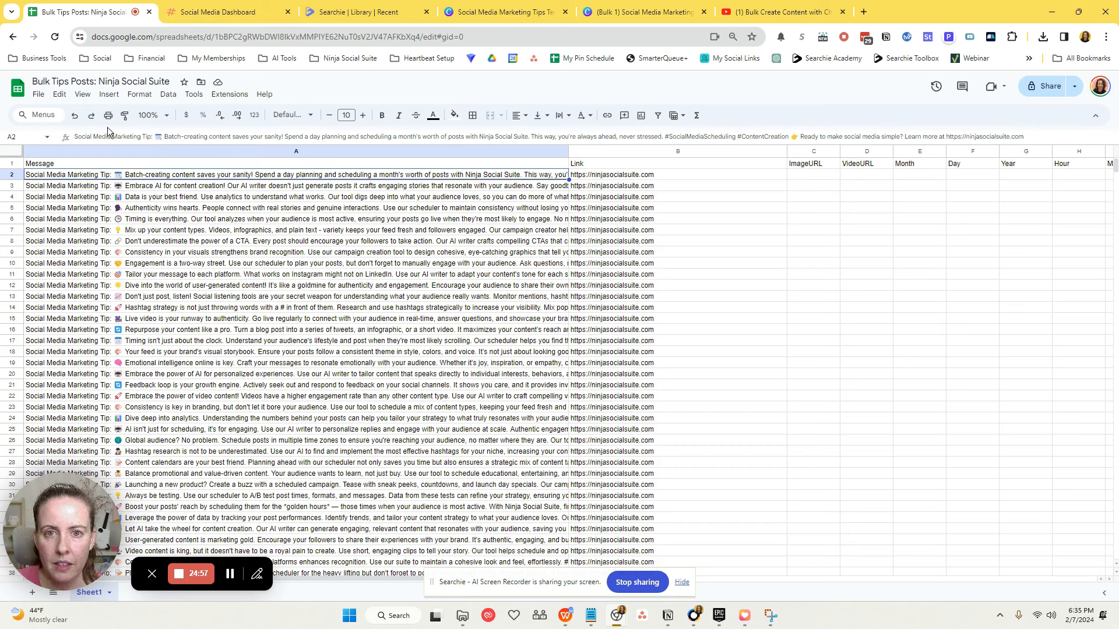
pyautogui.moveTo(152, 138); pyautogui.dragTo(69, 138)
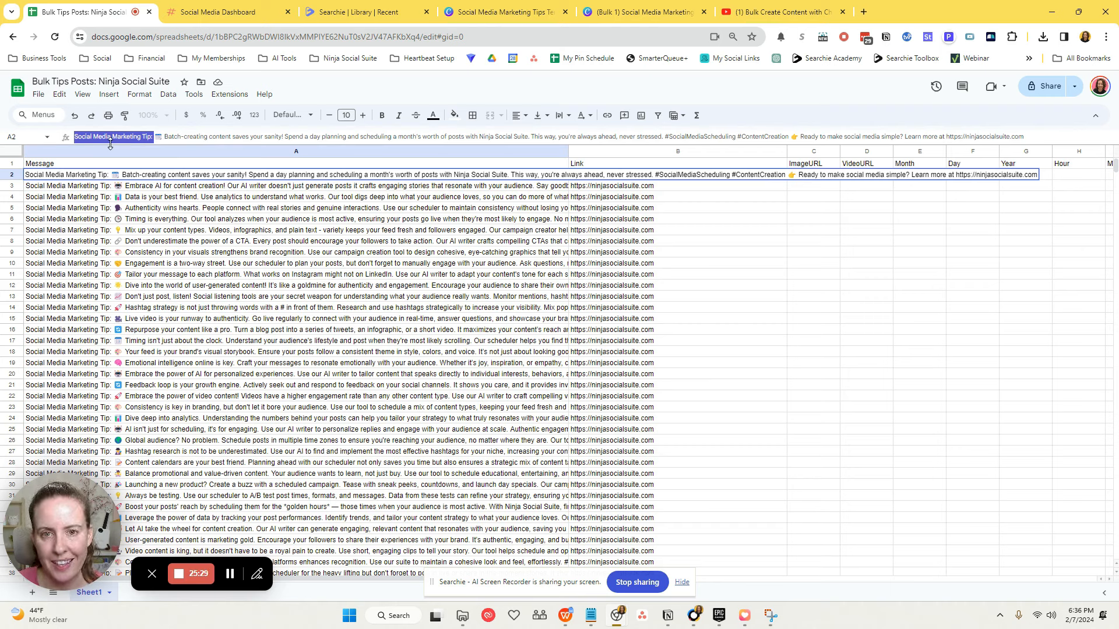
# Examine how the tip messages below row 2 of the Message column begin, including cells A3, A4 and A12.
pyautogui.click(80, 188)
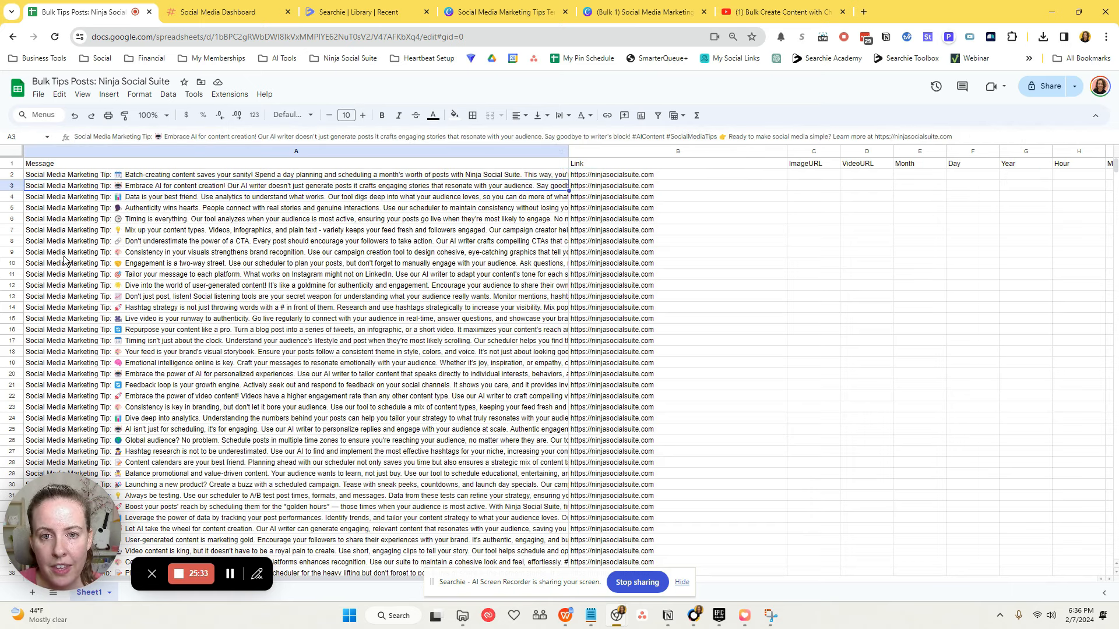
pyautogui.click(64, 199)
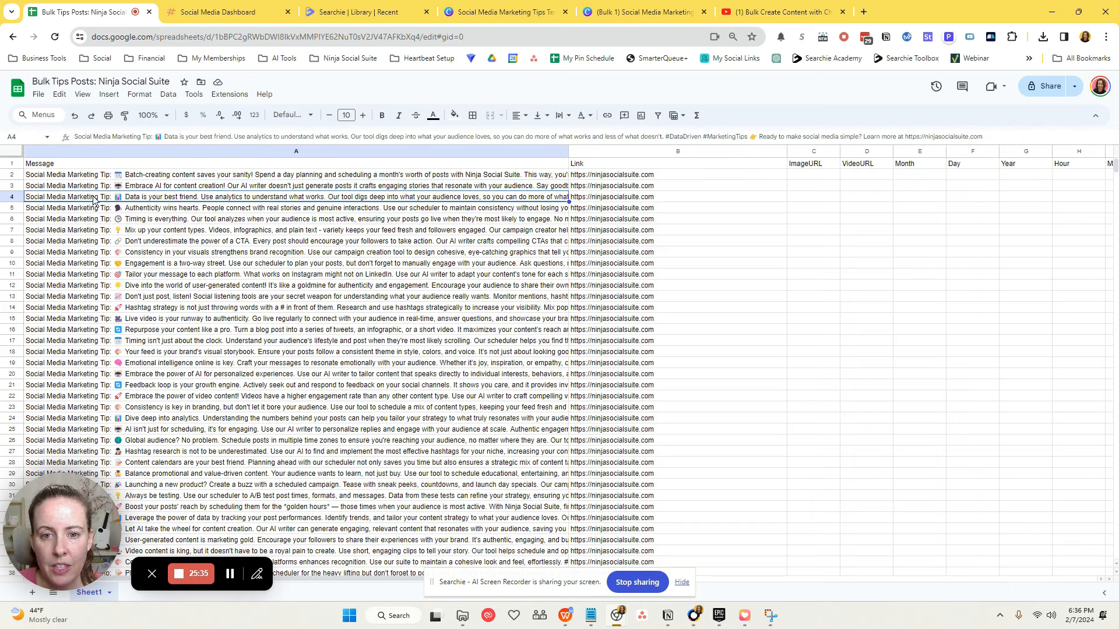
pyautogui.scroll(-1, 113, 364)
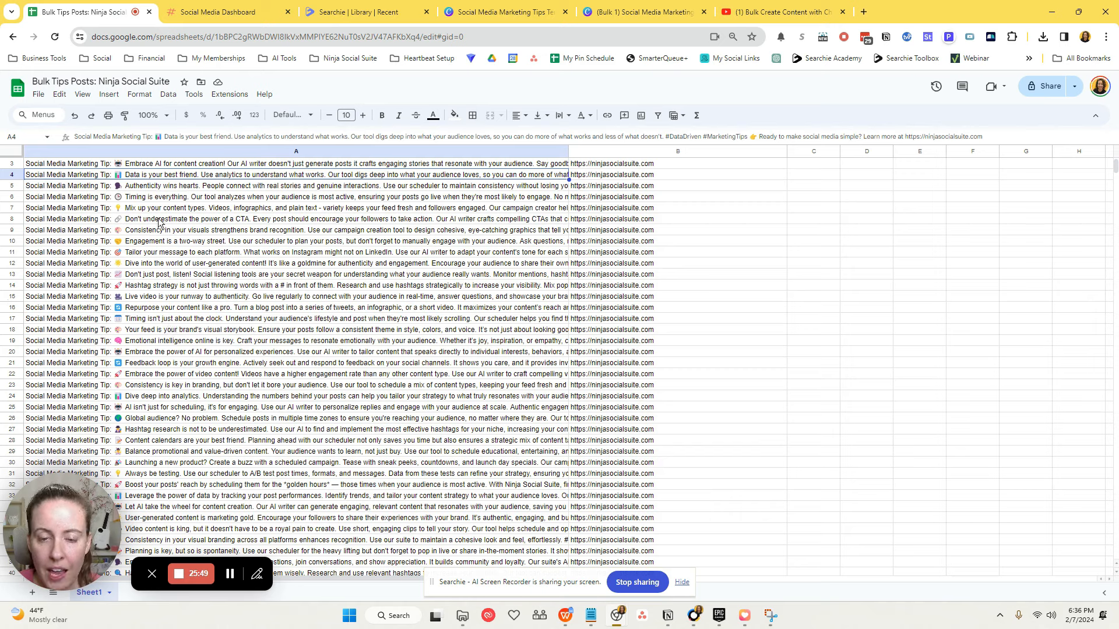
pyautogui.click(66, 165)
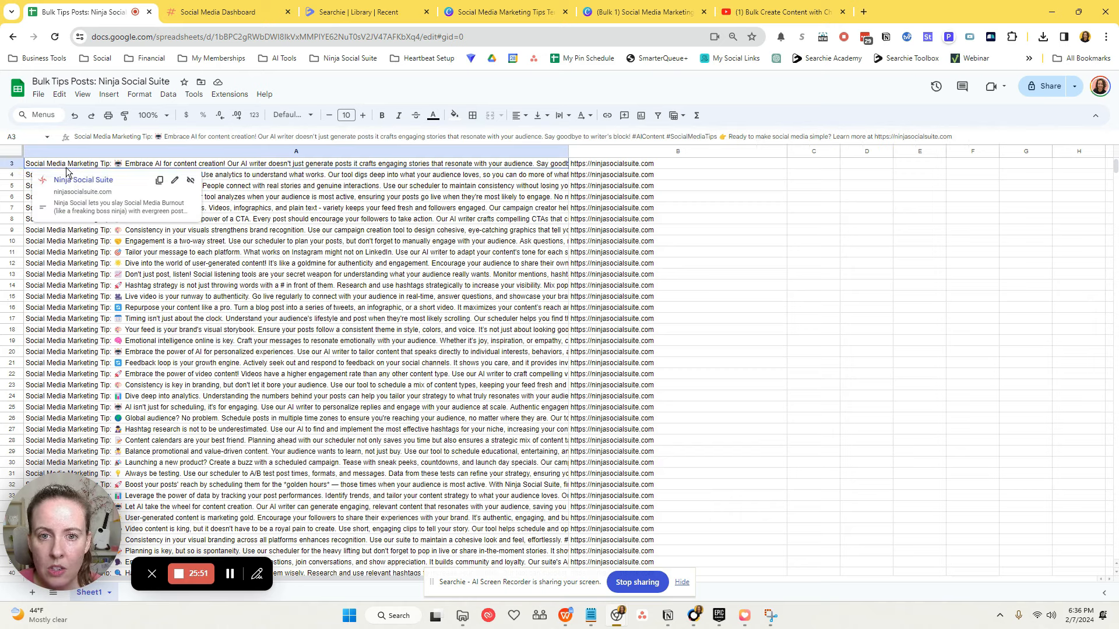
pyautogui.click(154, 137)
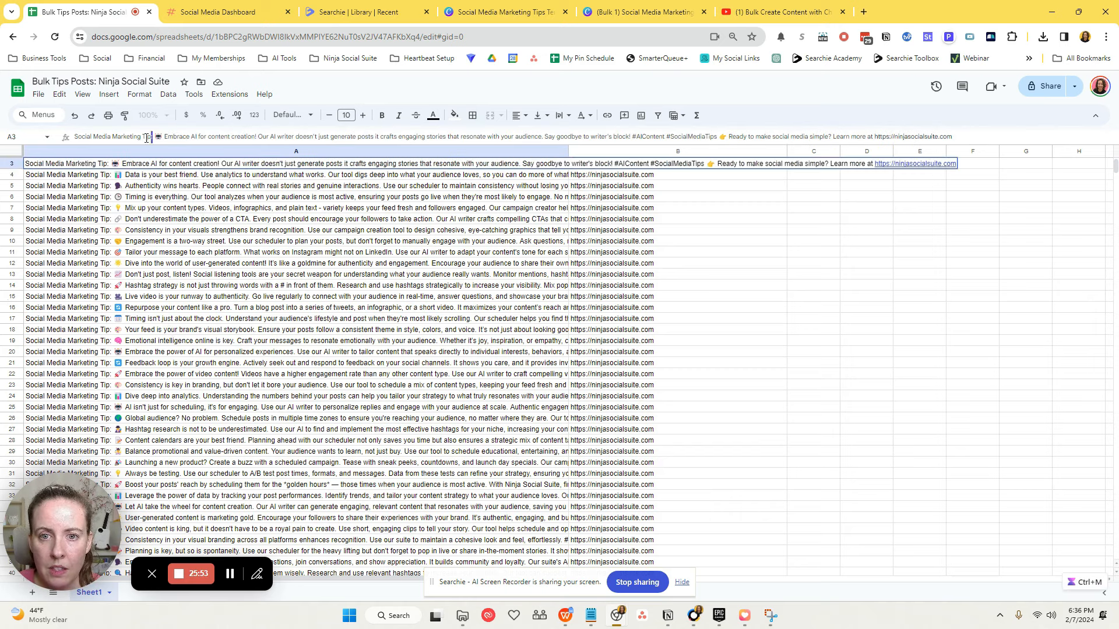
pyautogui.click(302, 265)
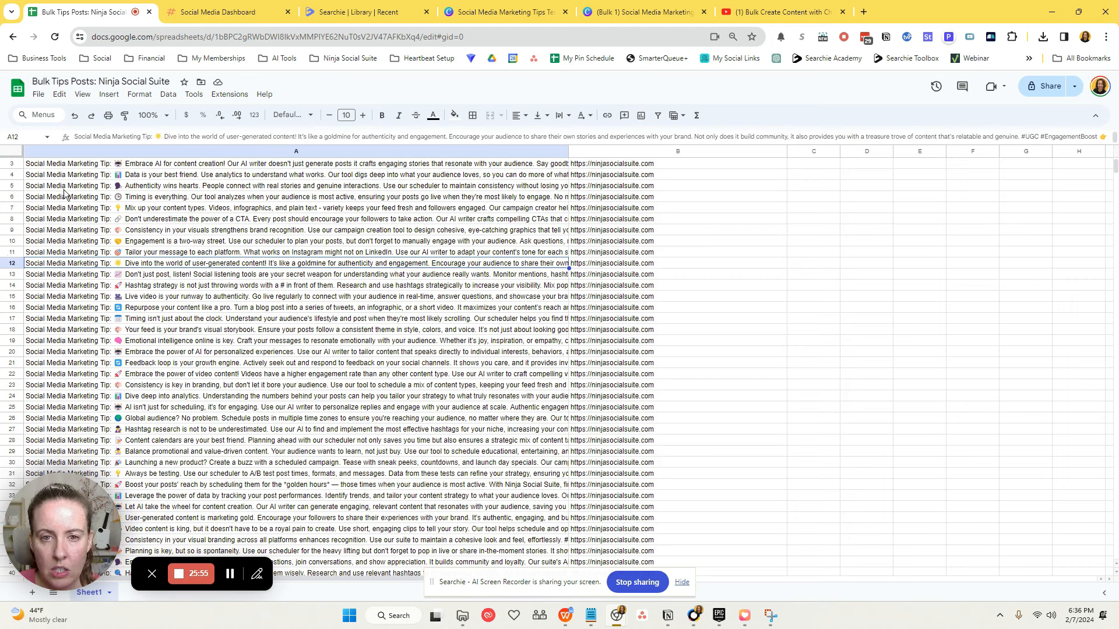
pyautogui.scroll(1, 67, 193)
pyautogui.moveTo(65, 190)
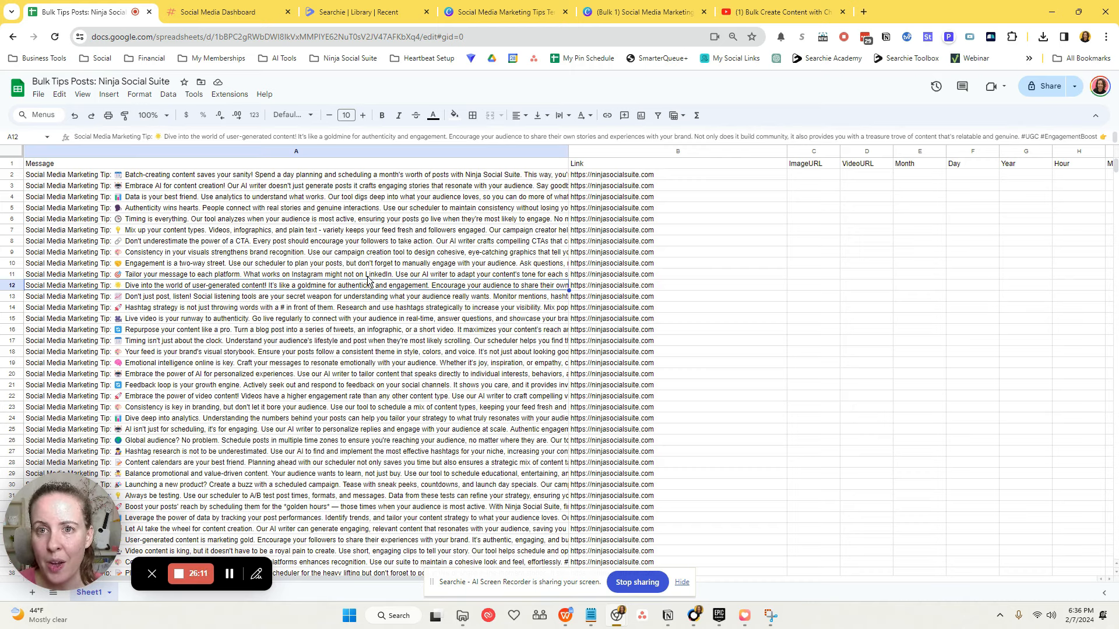
# Switch back to the Ninja Social Suite queue and review the first page of imported tip posts.
pyautogui.click(218, 12)
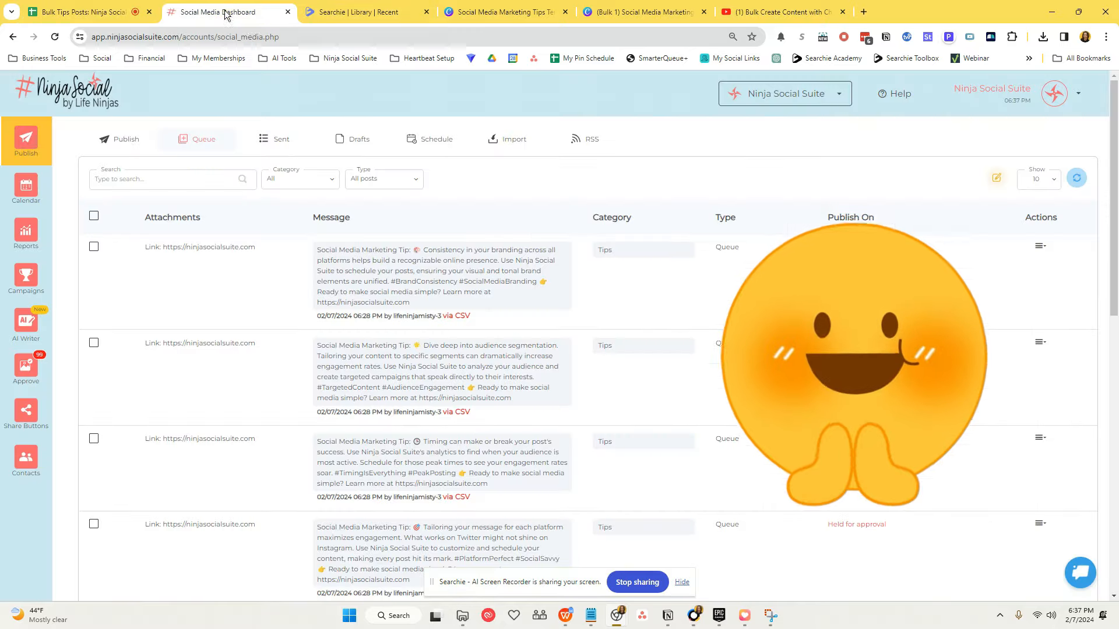
pyautogui.scroll(-10, 481, 336)
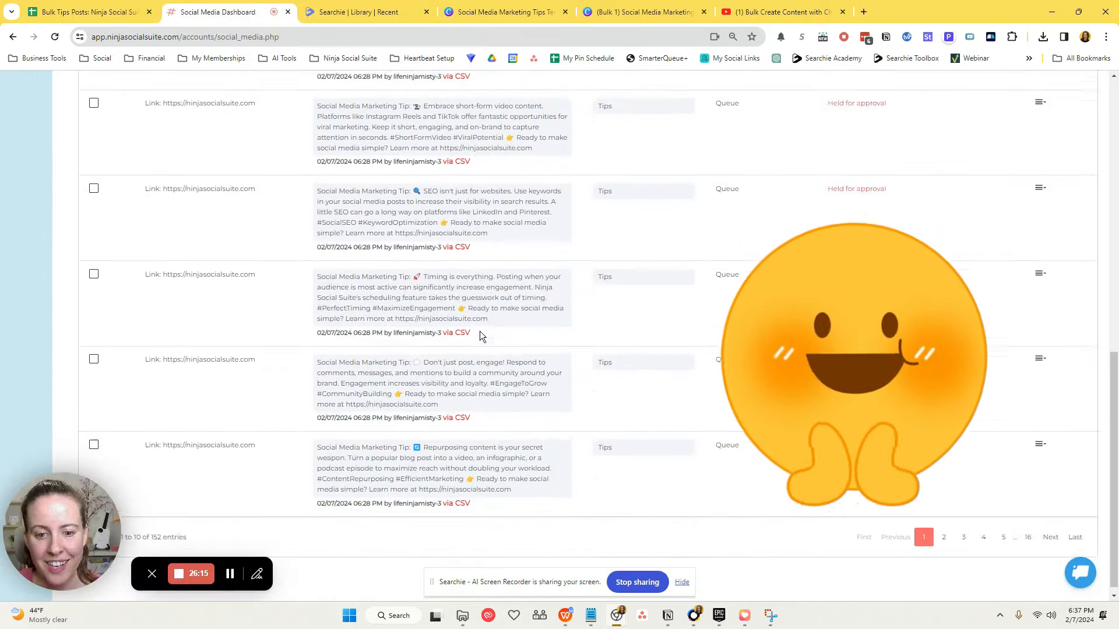
pyautogui.scroll(10, 480, 331)
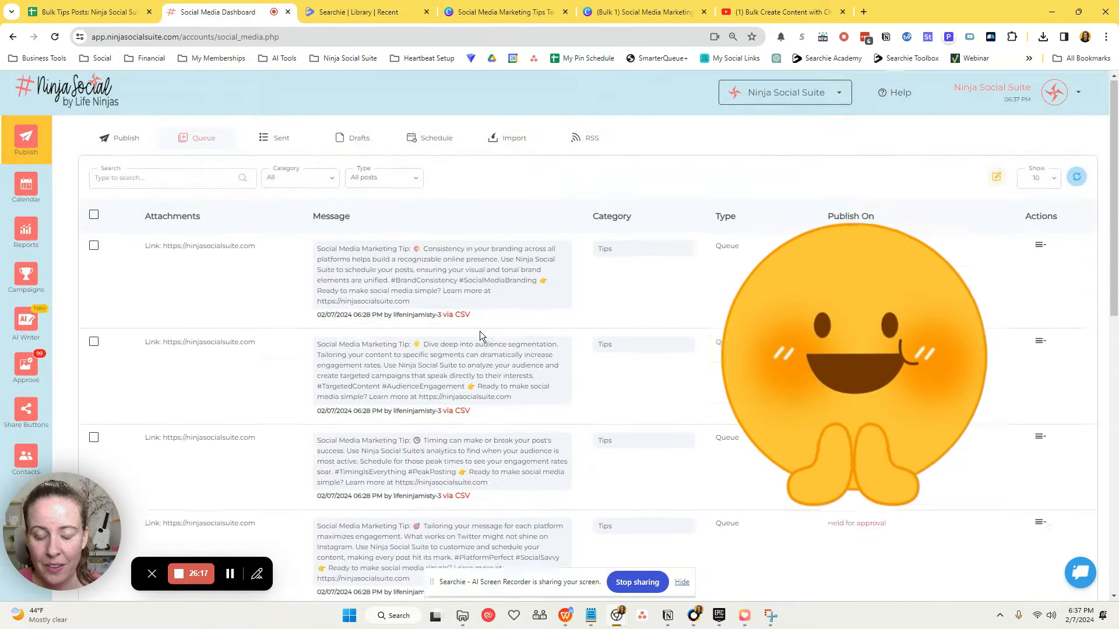